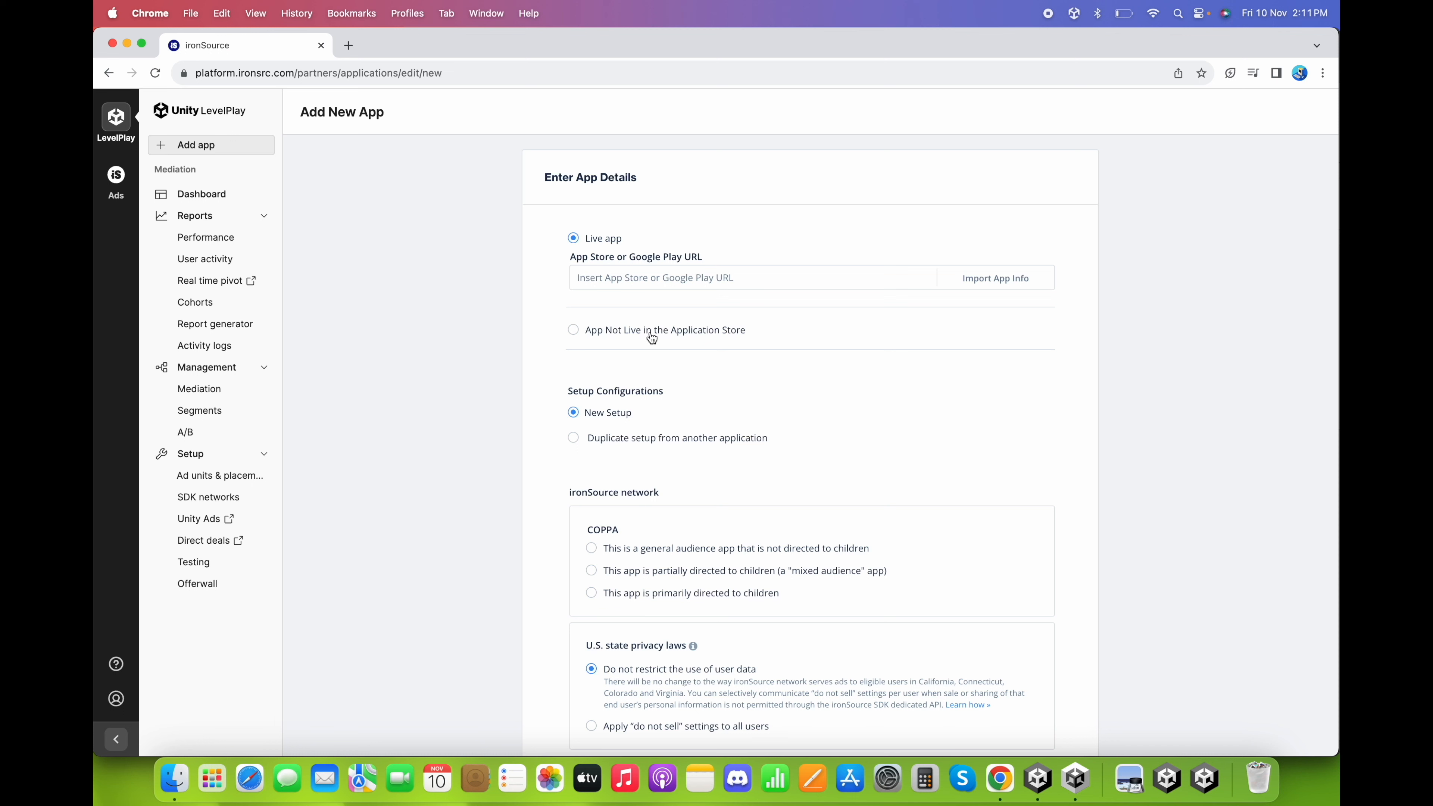
Add an Android app not live in the store, temporarily named Demo Game, as a new setup for a general audience not directed to children
click(572, 331)
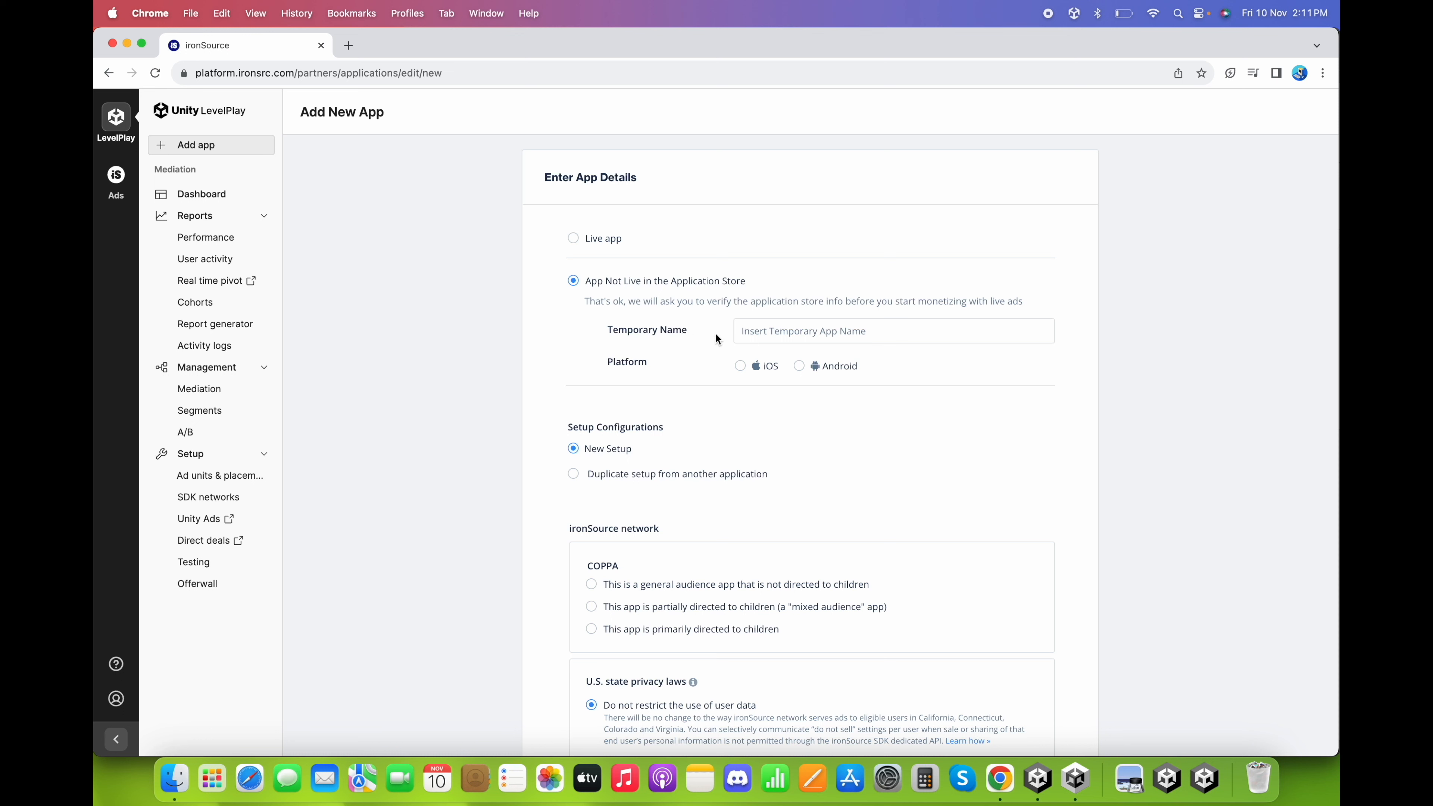
click(765, 329)
text(Demo Game)
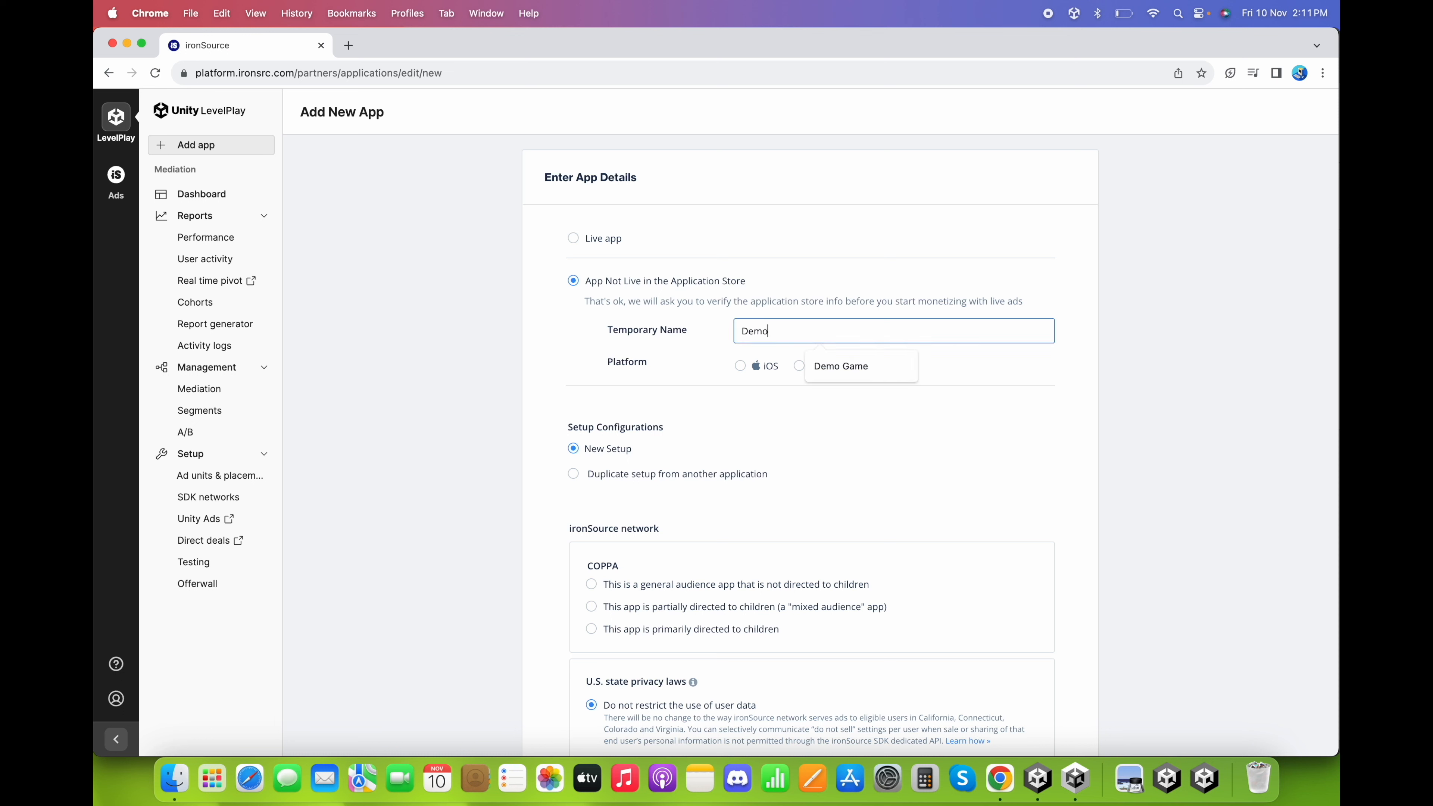
click(706, 383)
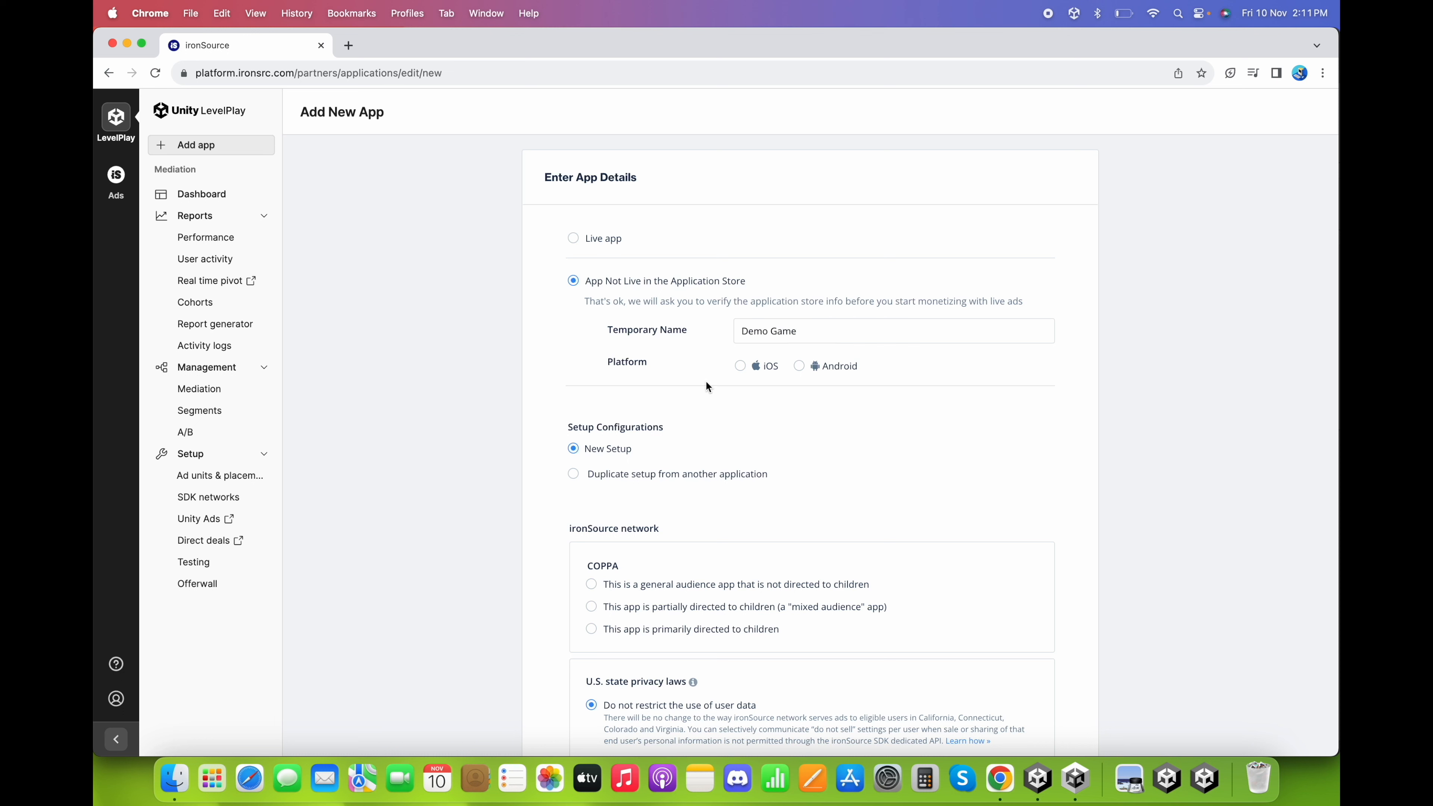
click(800, 368)
scroll(574, 429, down, 3)
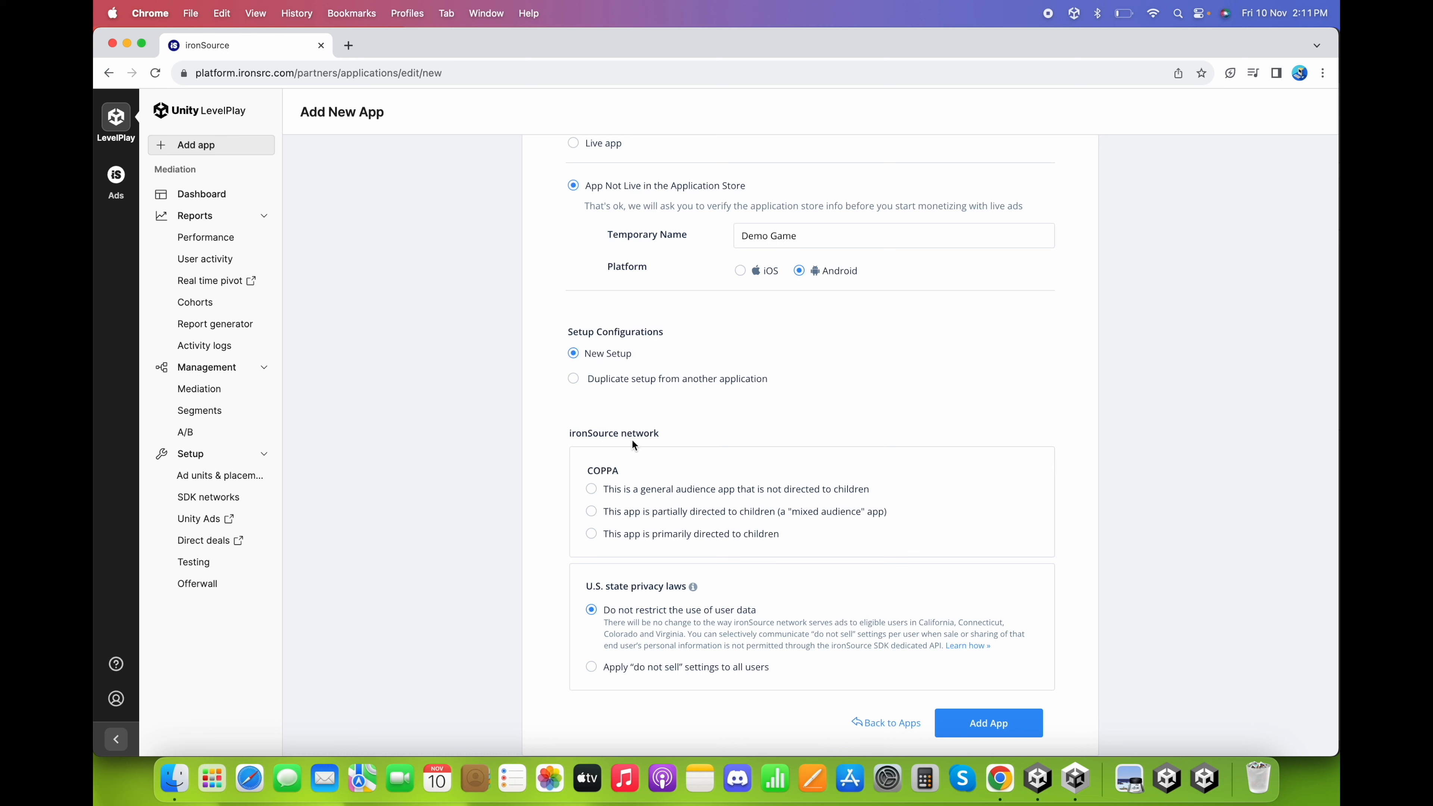
click(593, 491)
click(989, 731)
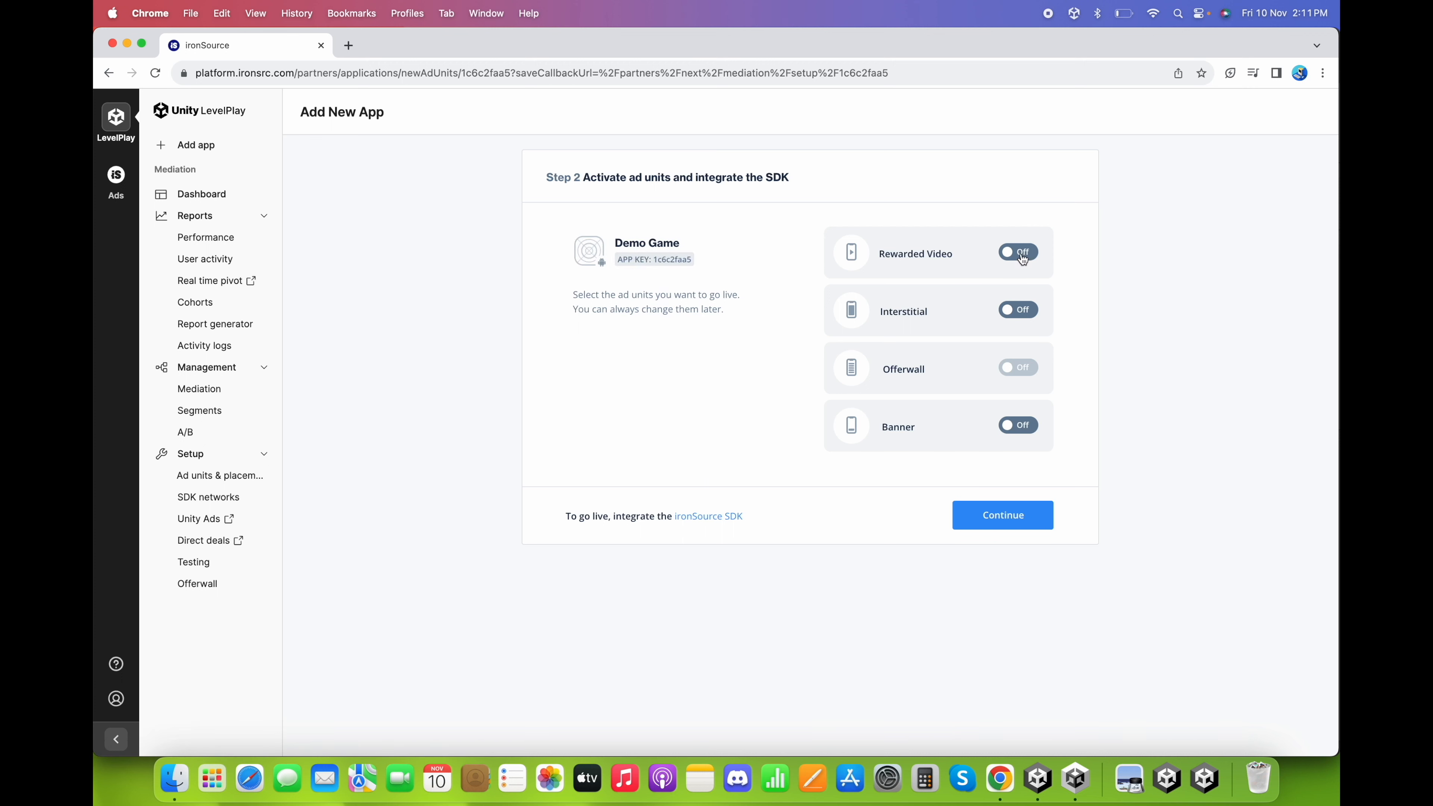
Activate the Rewarded Video, Interstitial and Banner ad units for Demo Game and continue to the SDK networks setup
click(1015, 258)
click(1016, 311)
click(1024, 427)
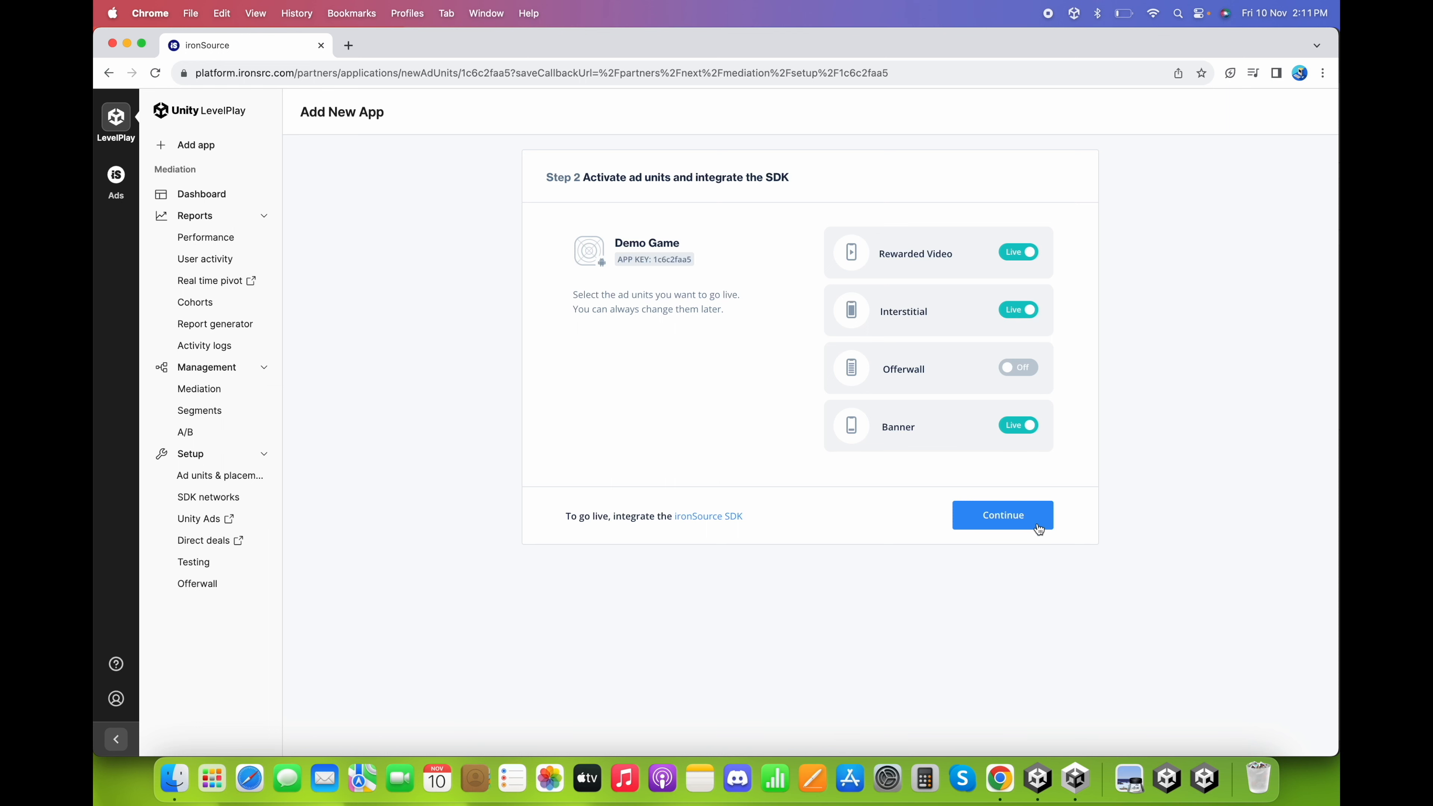
click(1039, 526)
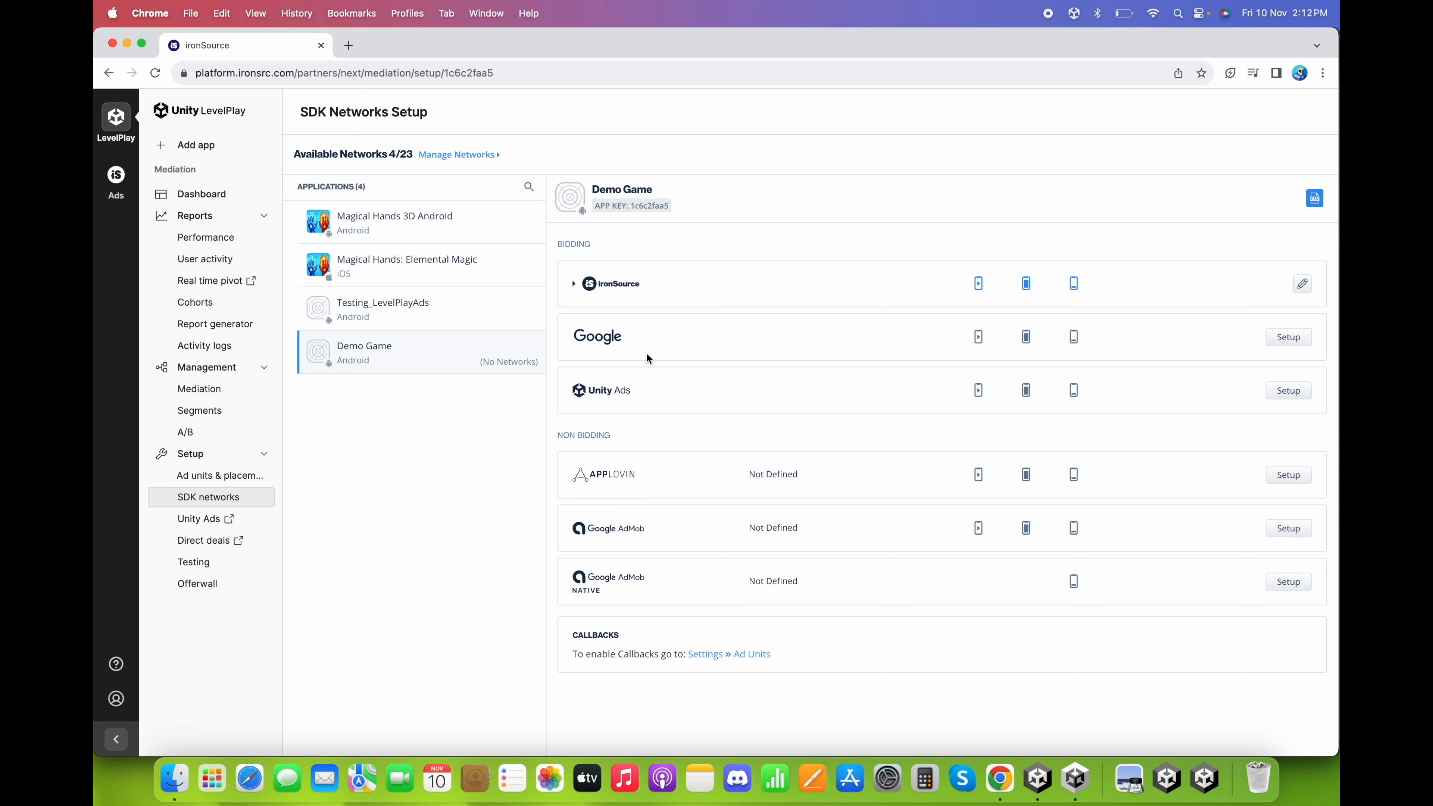
Examine the list of manageable ad networks and the ad units AppLovin supports, and close the list
click(454, 154)
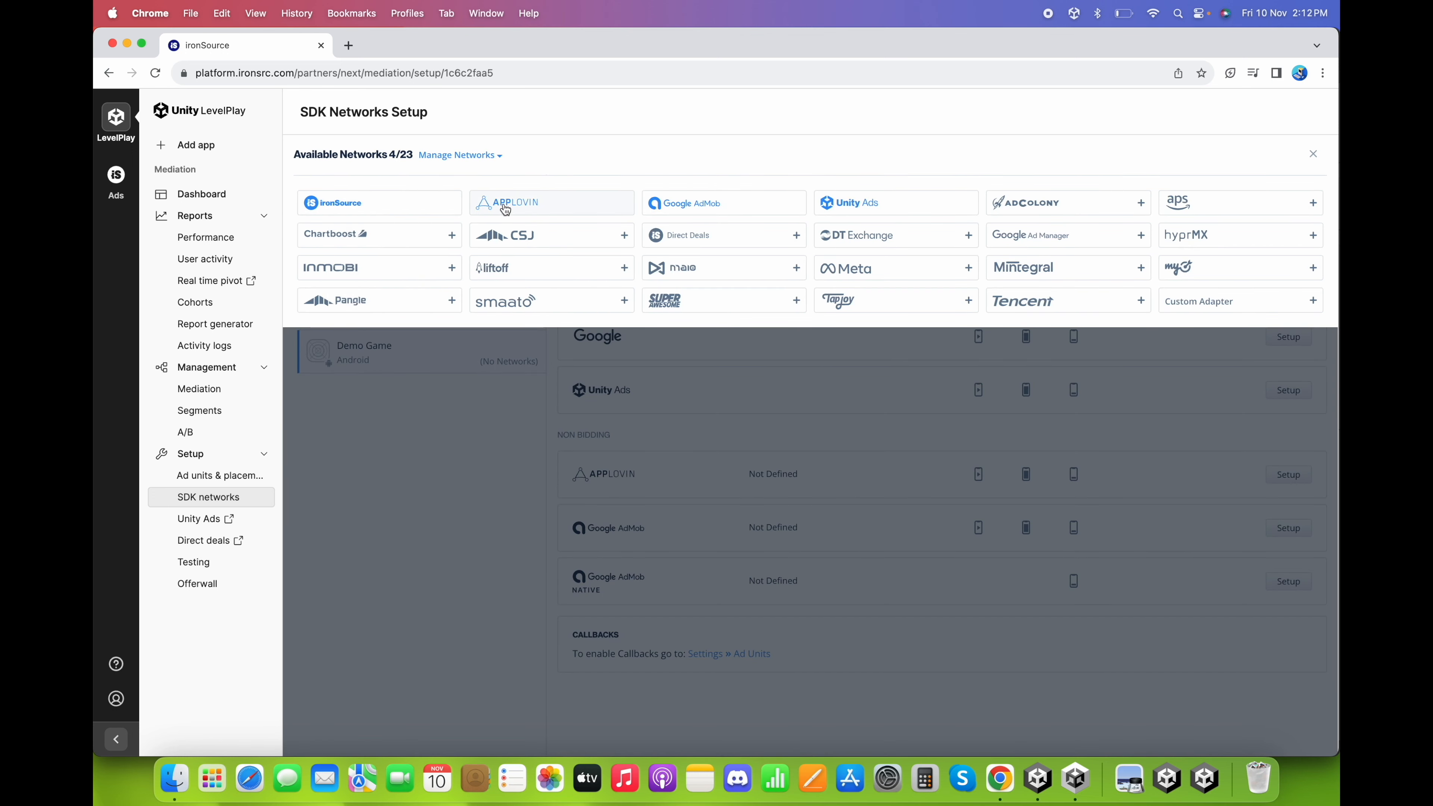
mouse_move(509, 210)
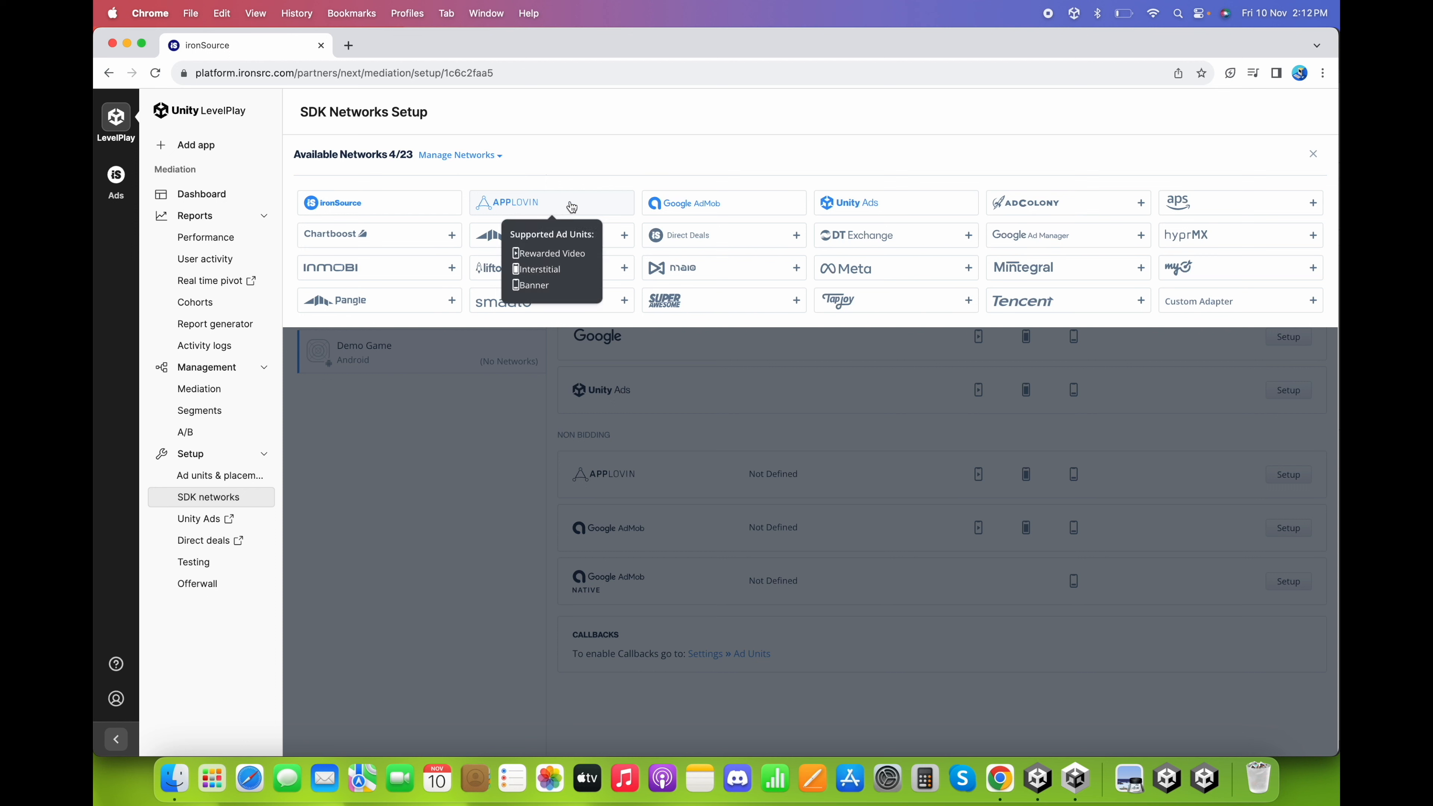
mouse_move(845, 202)
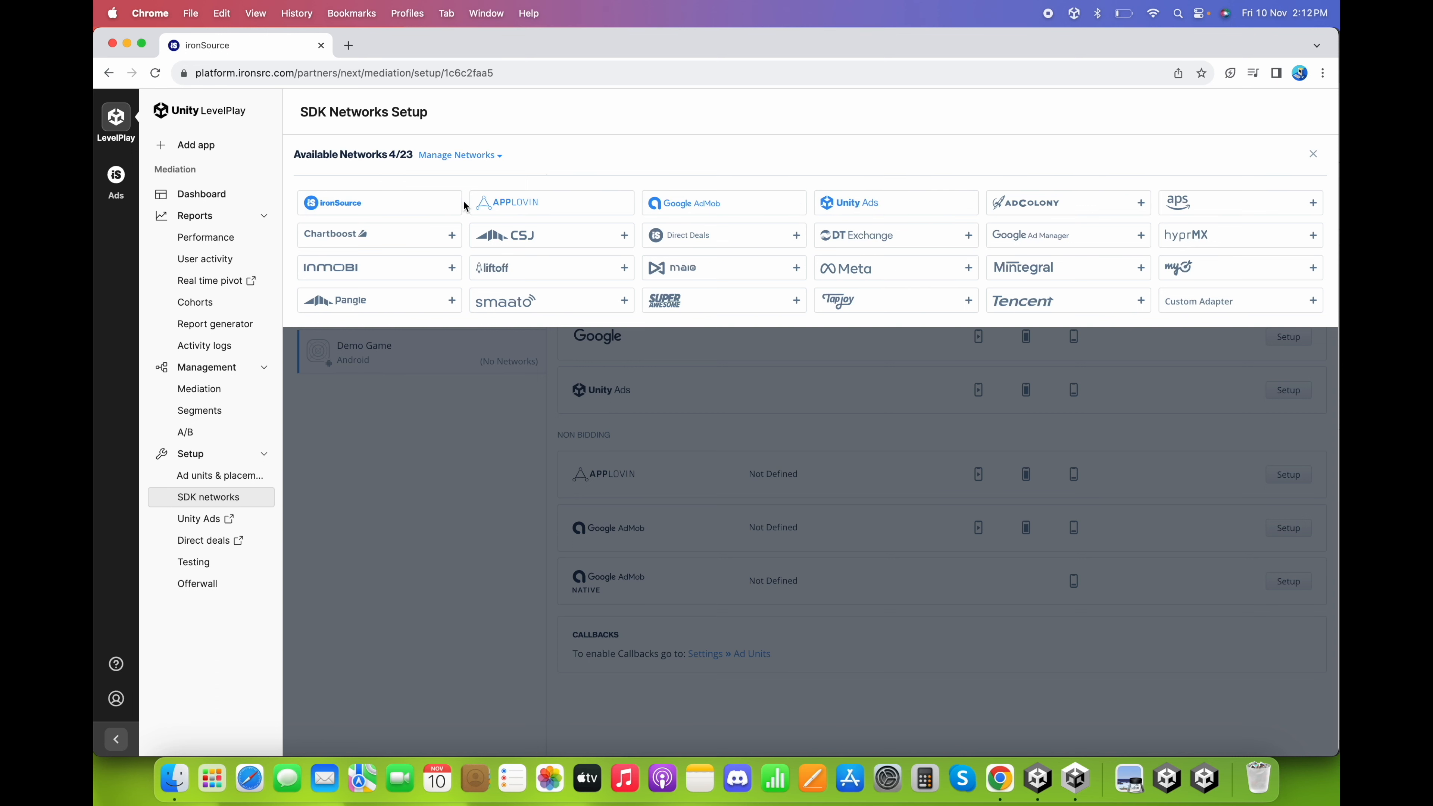
click(504, 467)
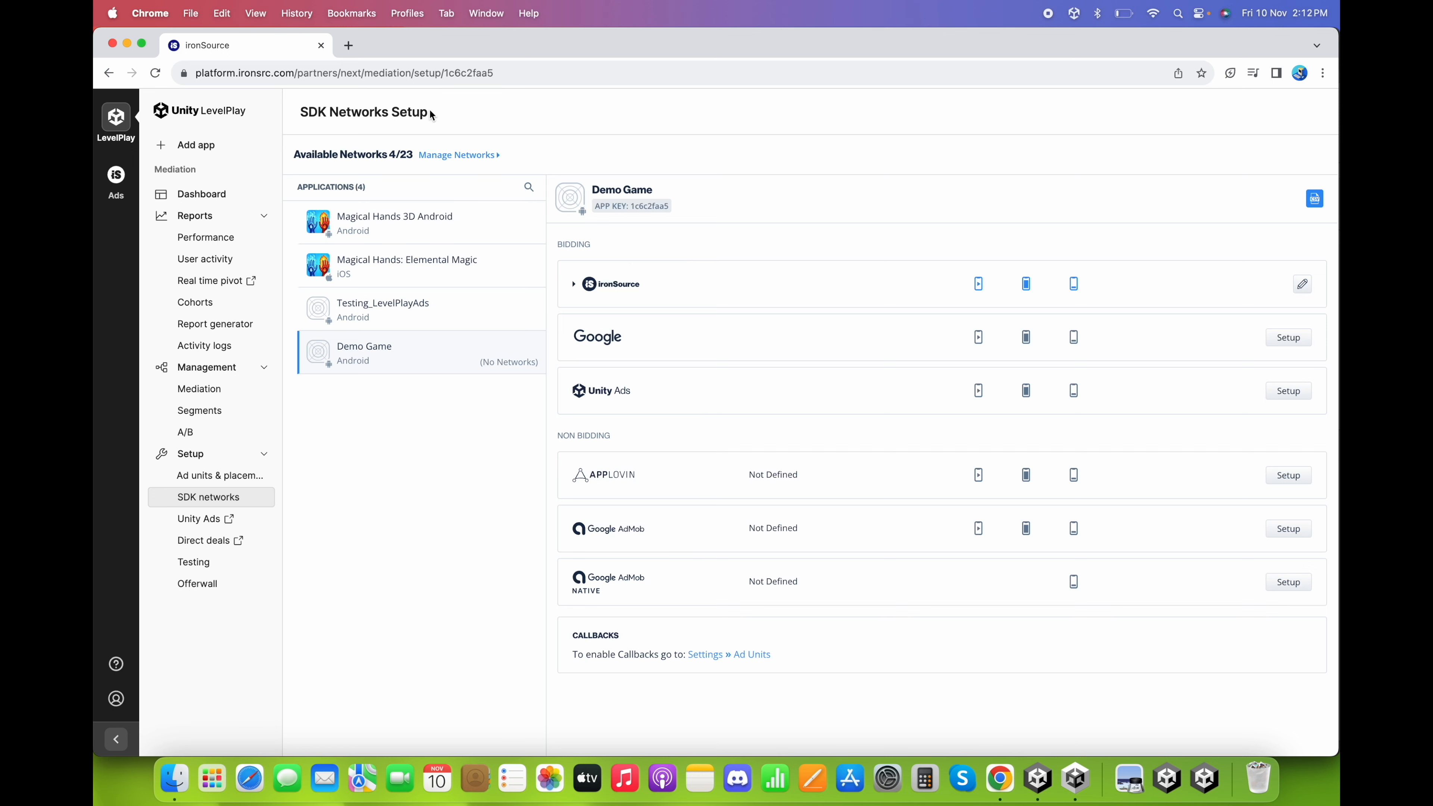
Open the Google AdMob site in a new browser tab and sign in to the AdMob console
click(348, 46)
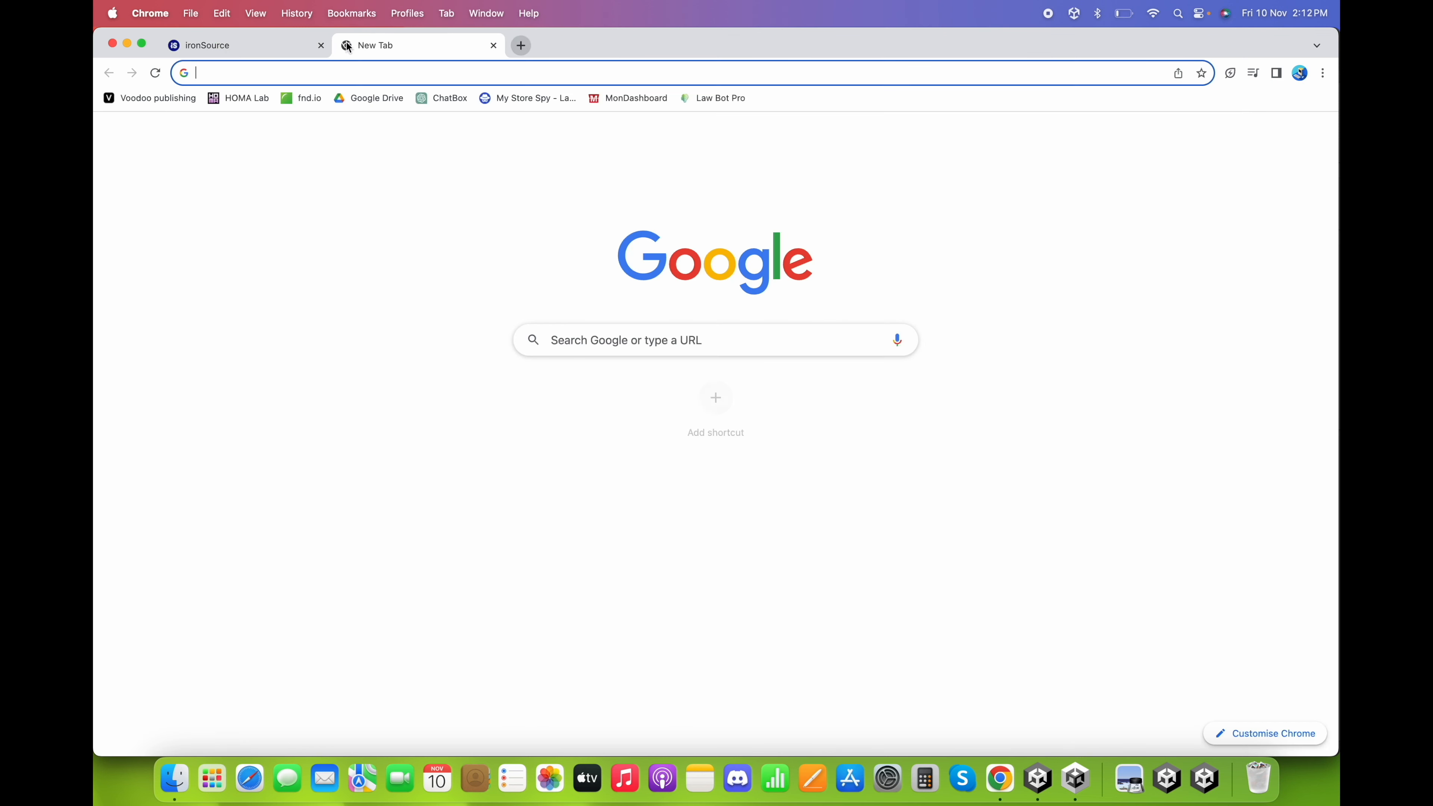
text(ad)
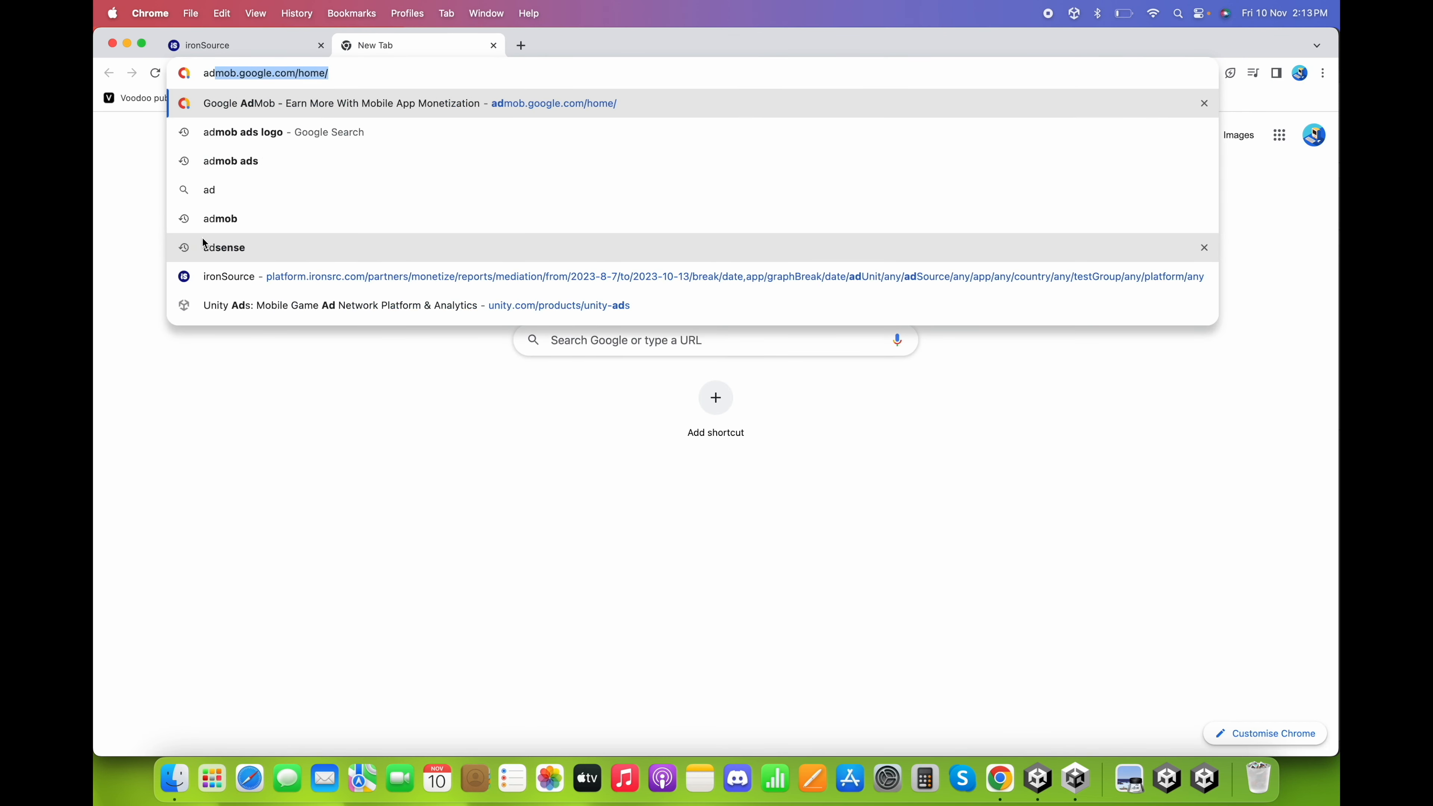
key(Return)
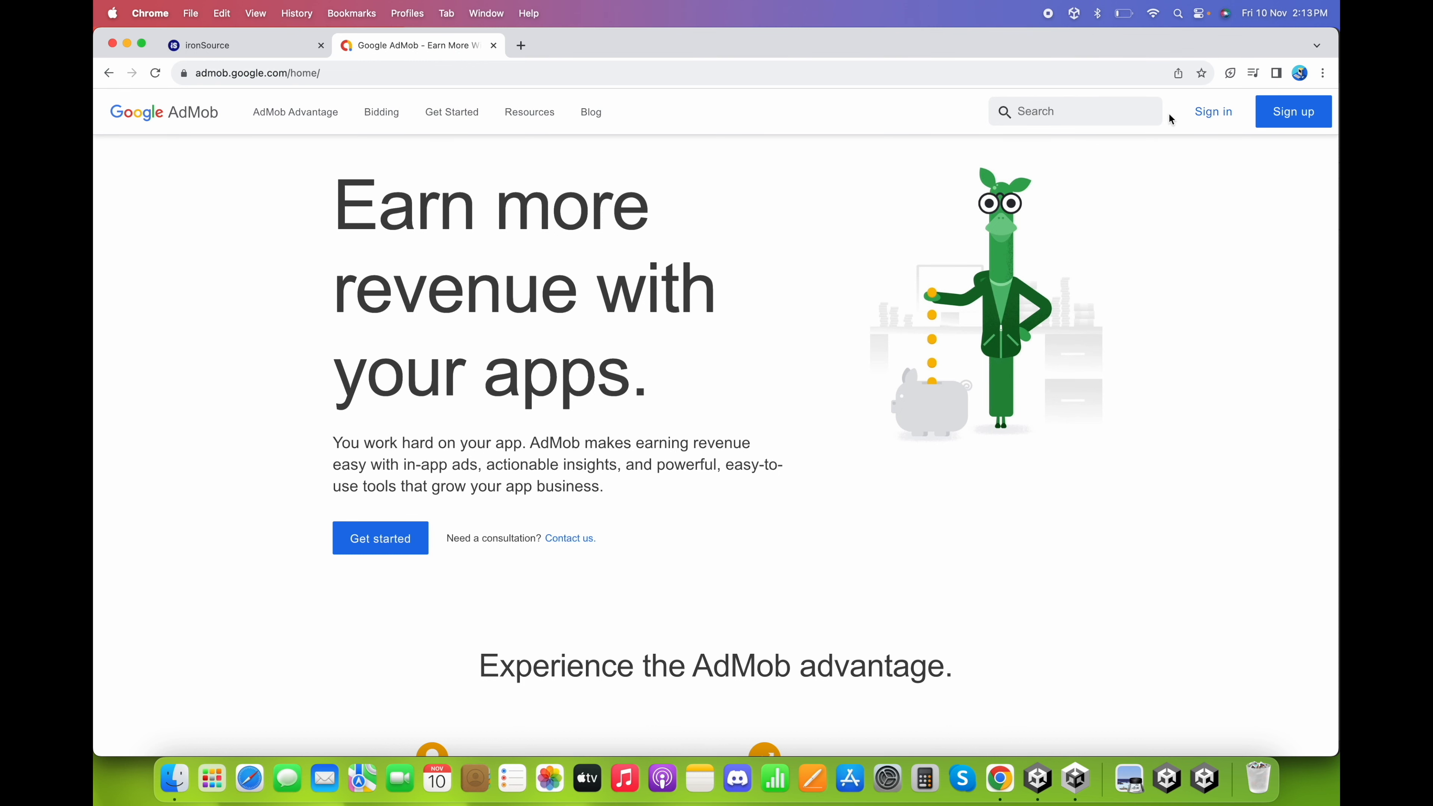
click(1200, 124)
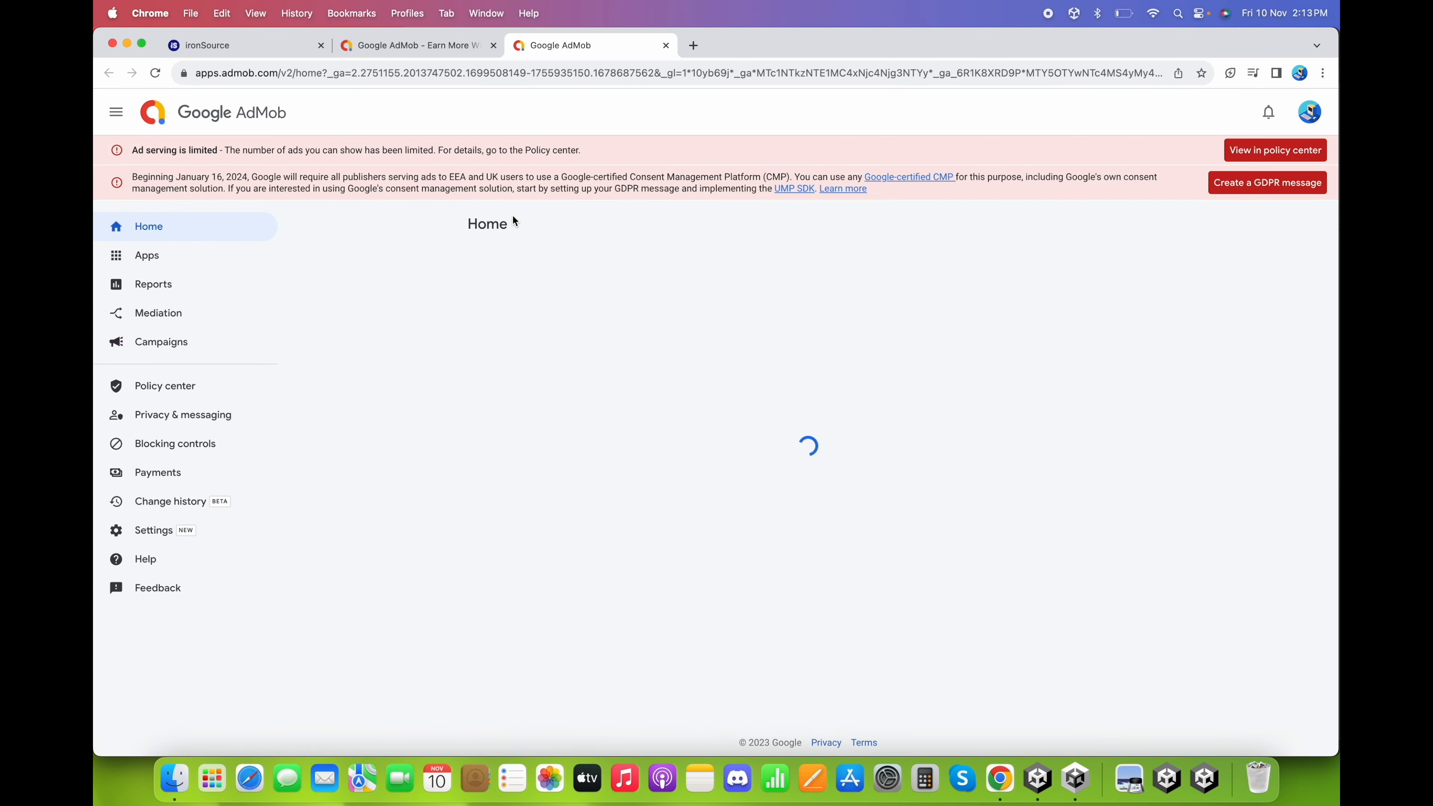
Start adding a new AdMob app for Android that is not listed on a supported app store
click(239, 254)
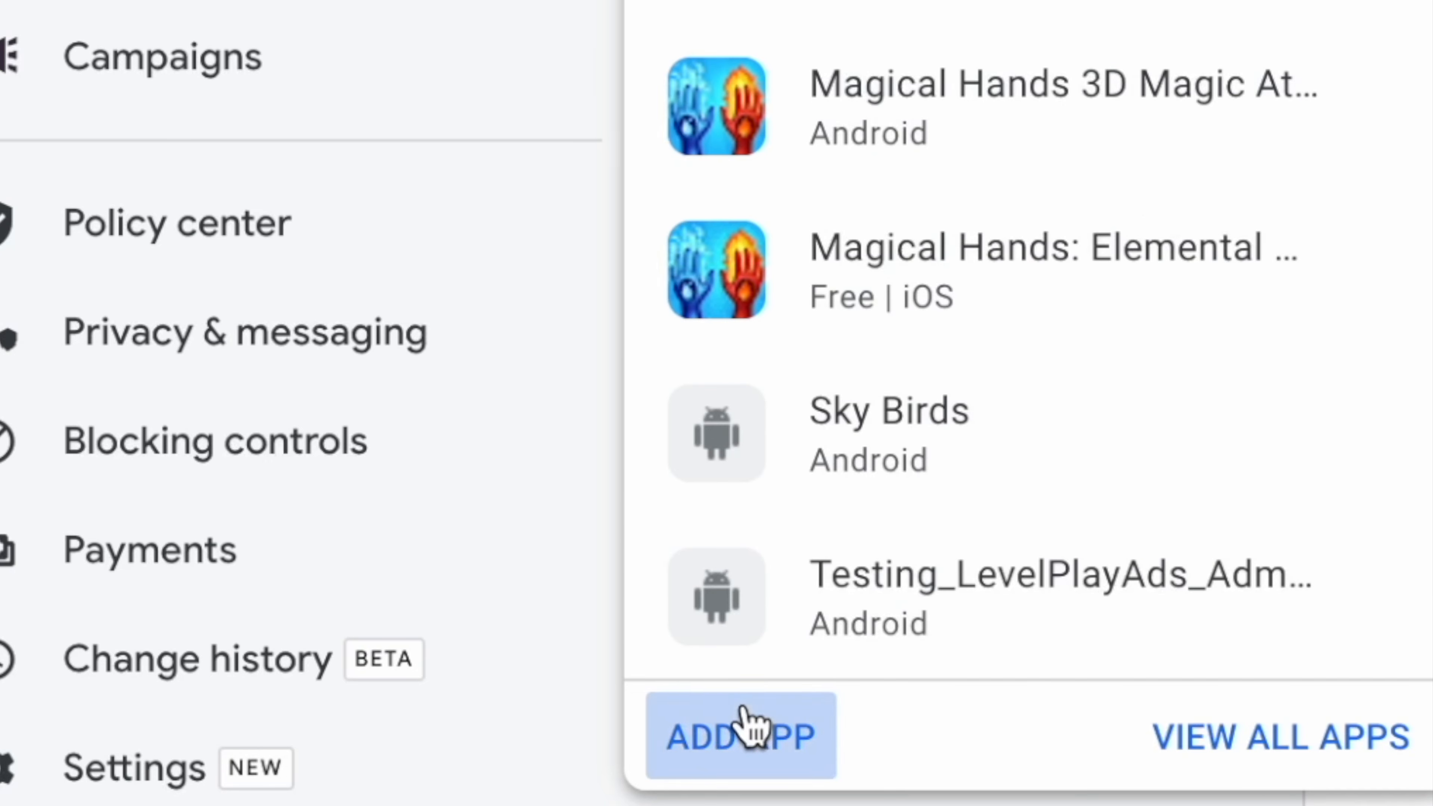
click(748, 728)
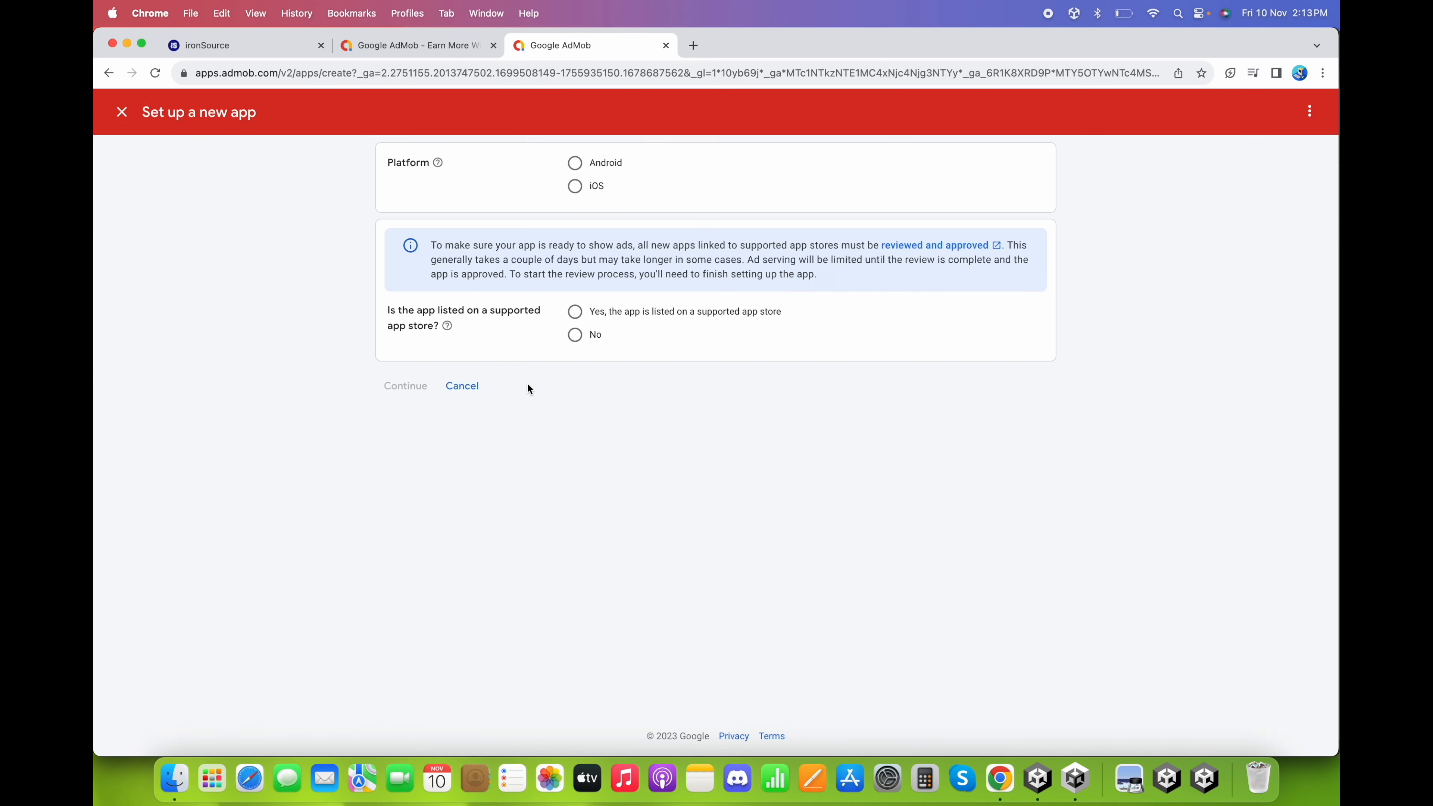
click(578, 164)
click(577, 337)
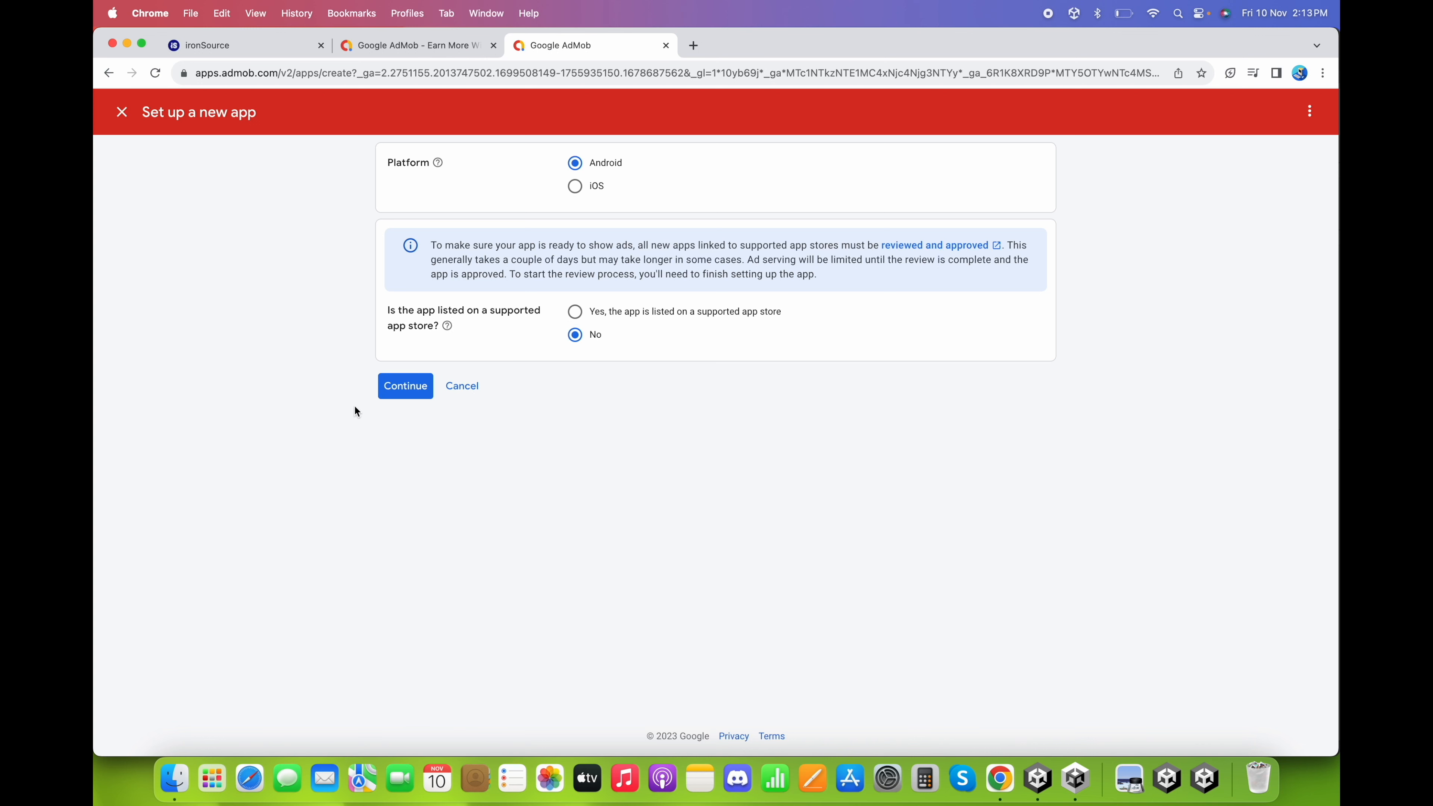
click(396, 386)
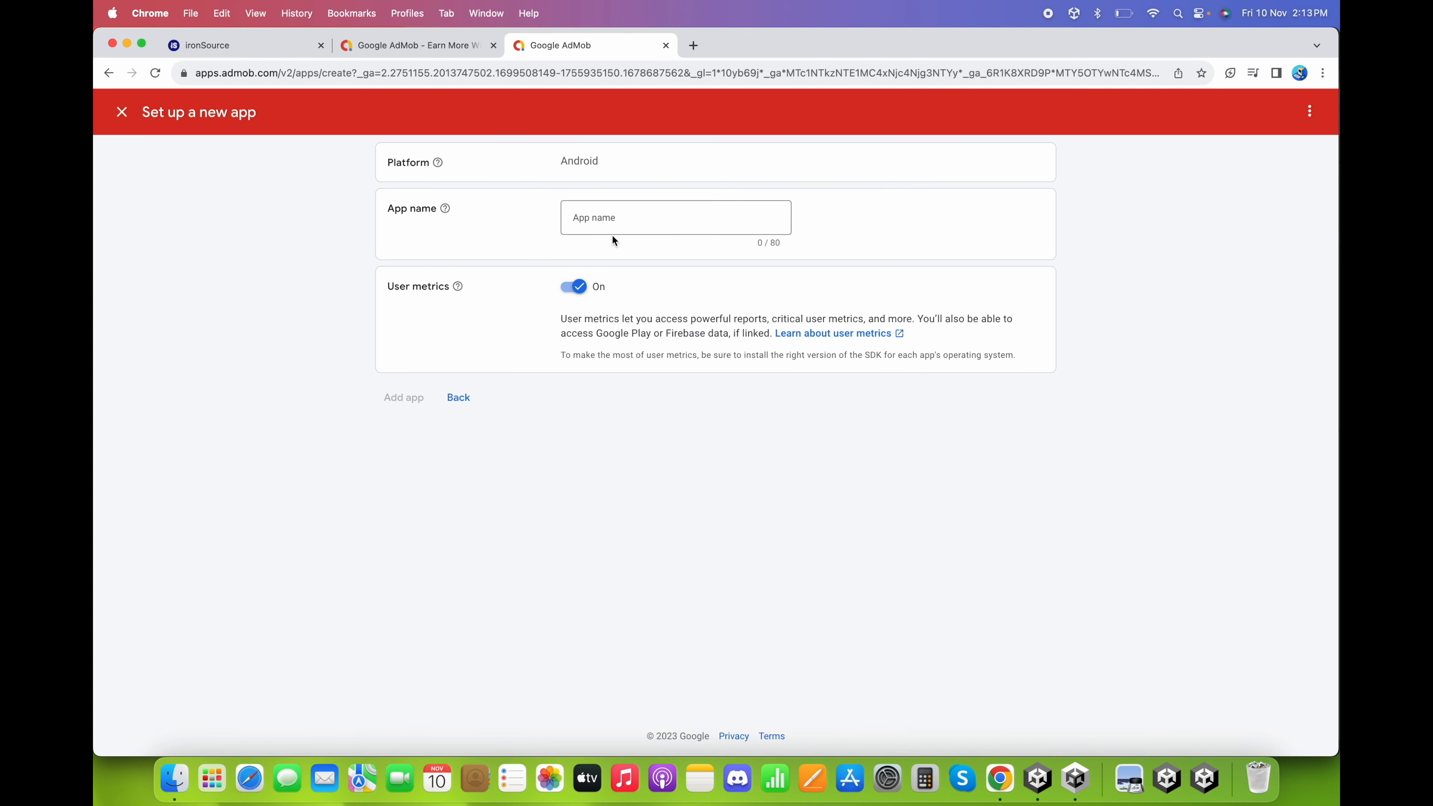
Name the AdMob app Demo Game Android, add it with user metrics on, and finish the app setup
click(617, 226)
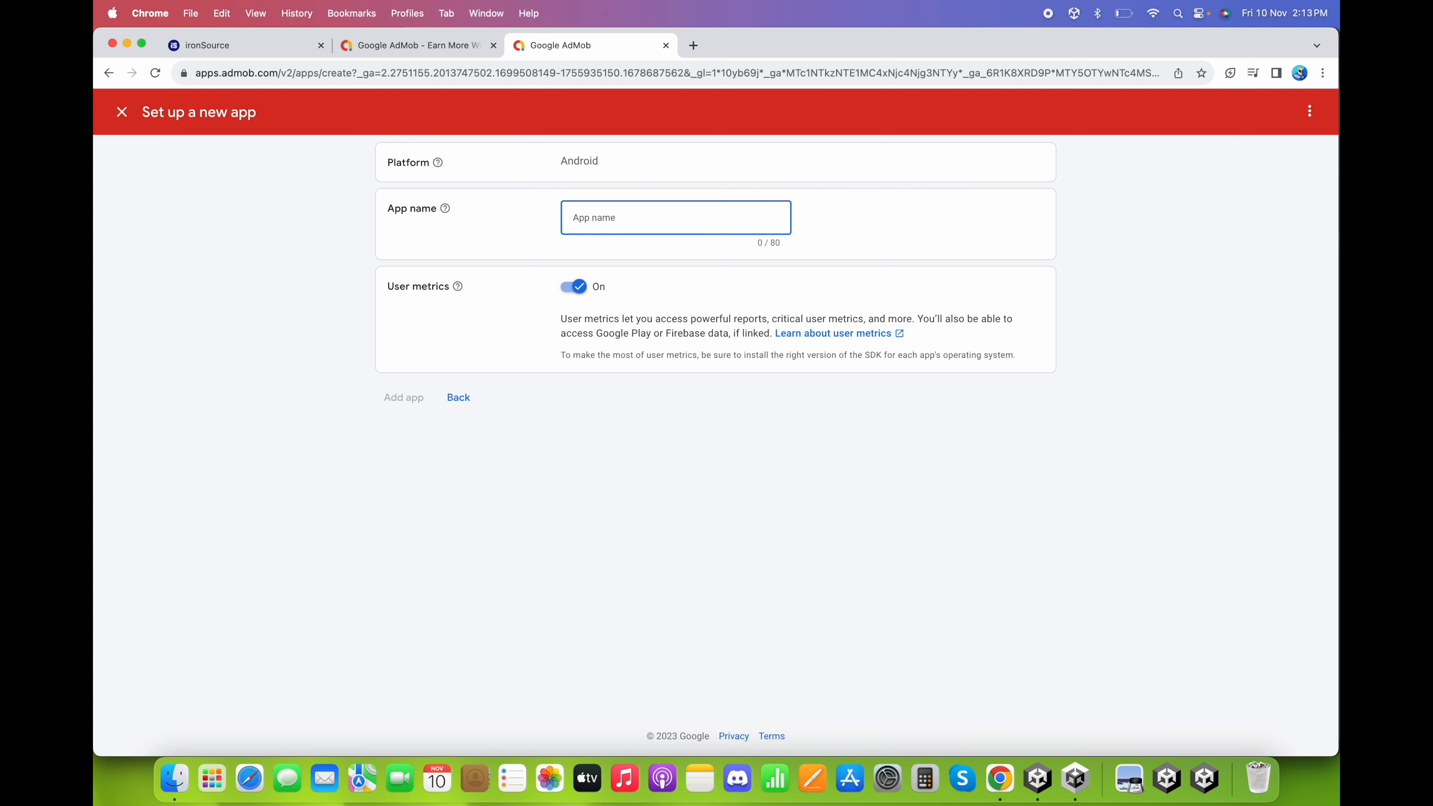
text(Demo Game Adm)
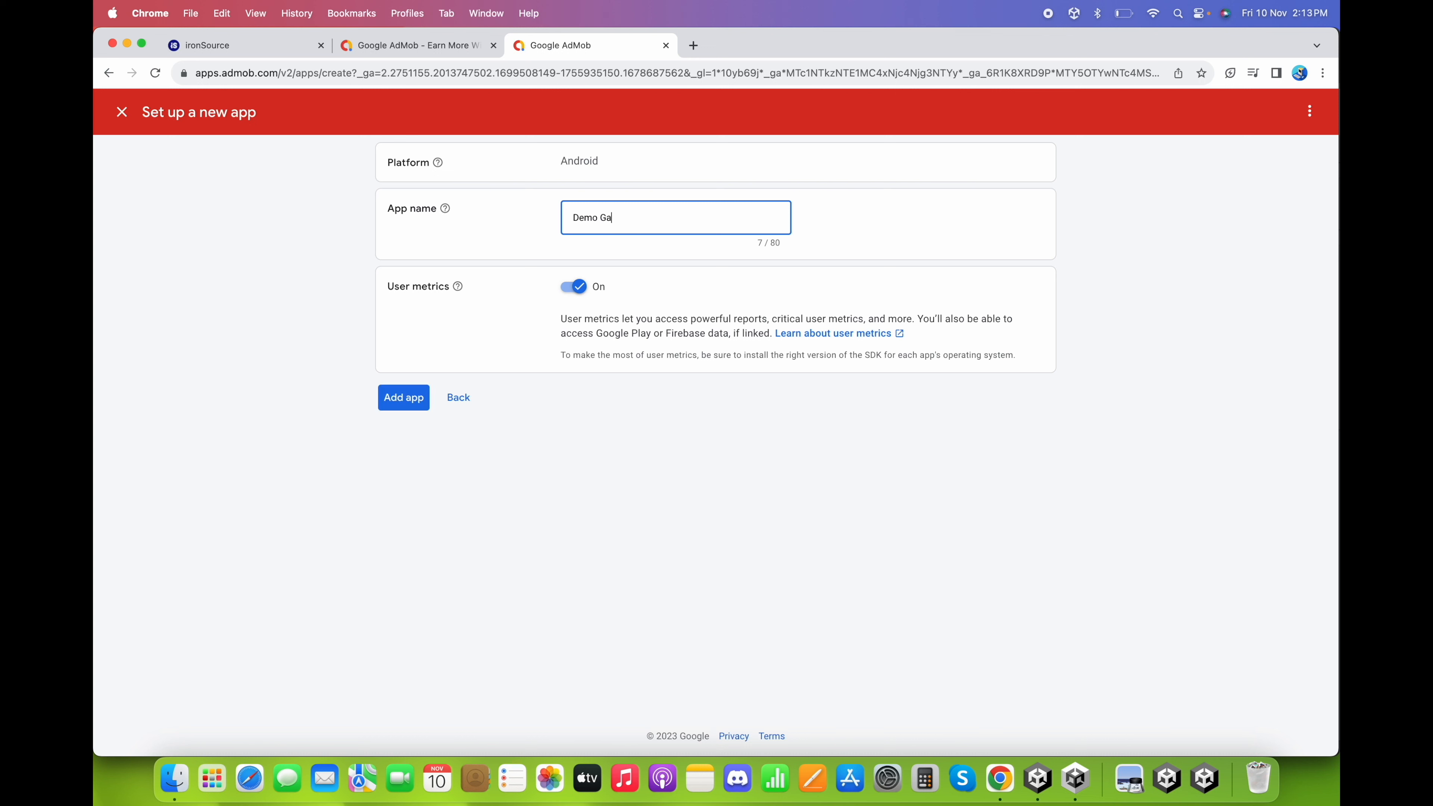
key(BackSpace)
key(BackSpace)
key(BackSpace)
text(ndroid)
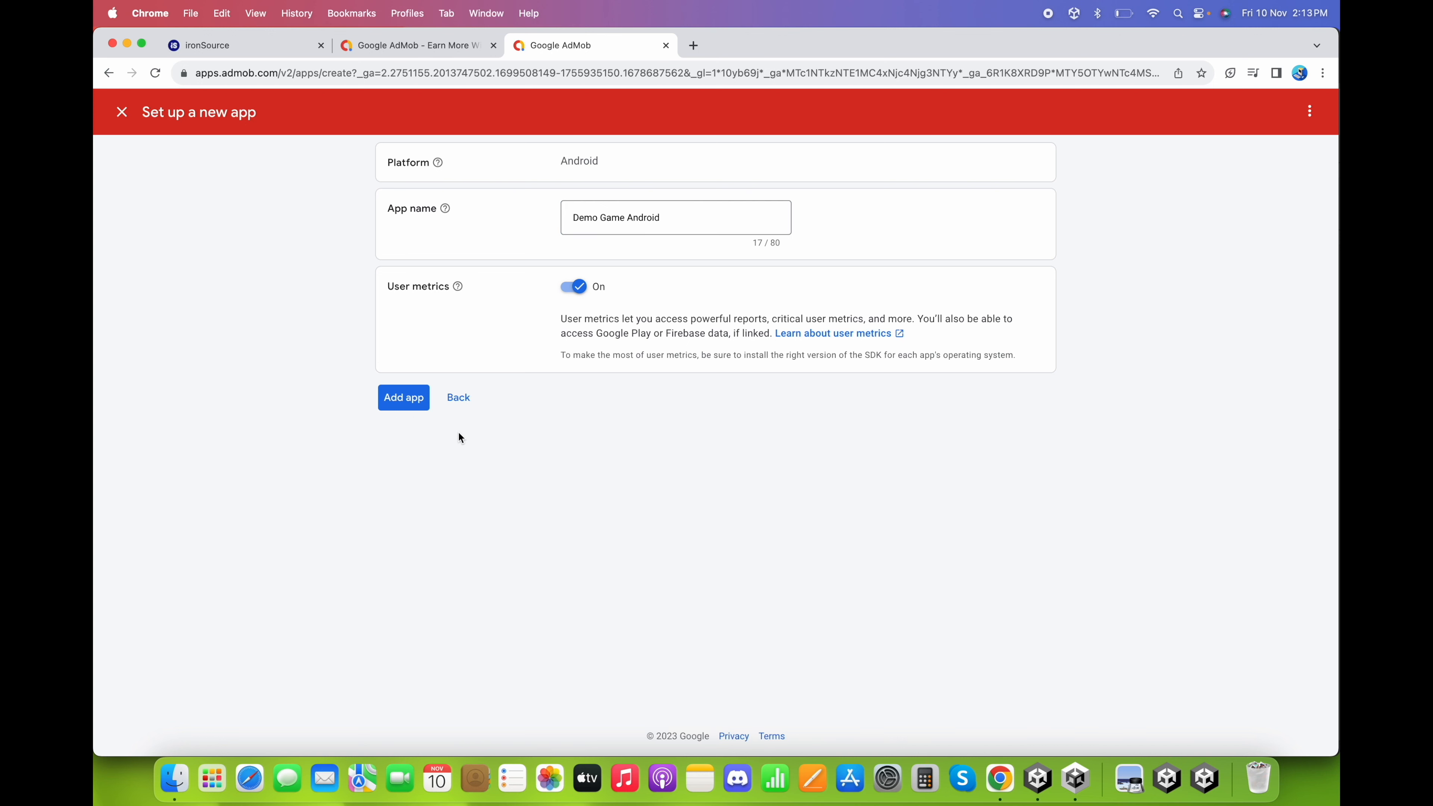
click(407, 398)
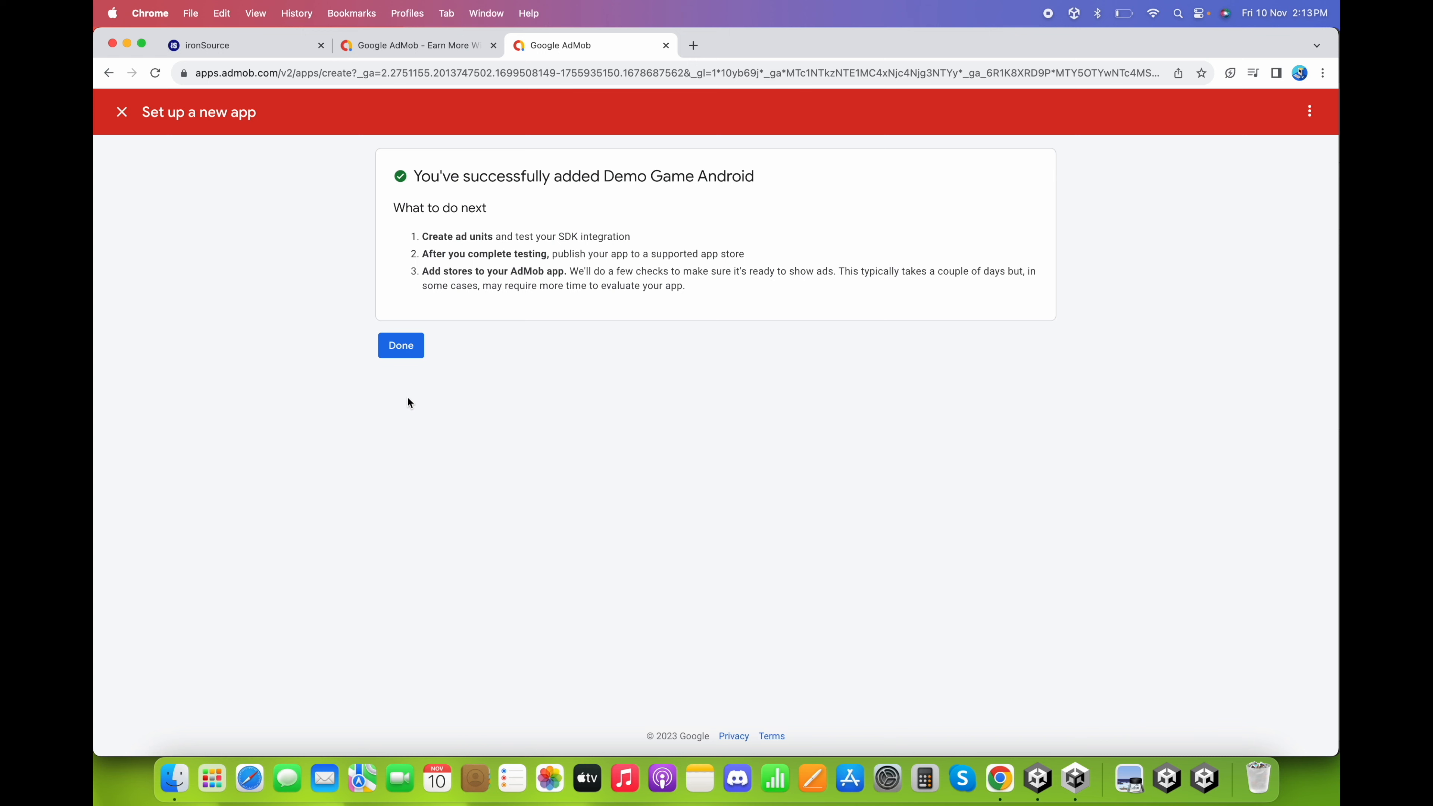
click(396, 347)
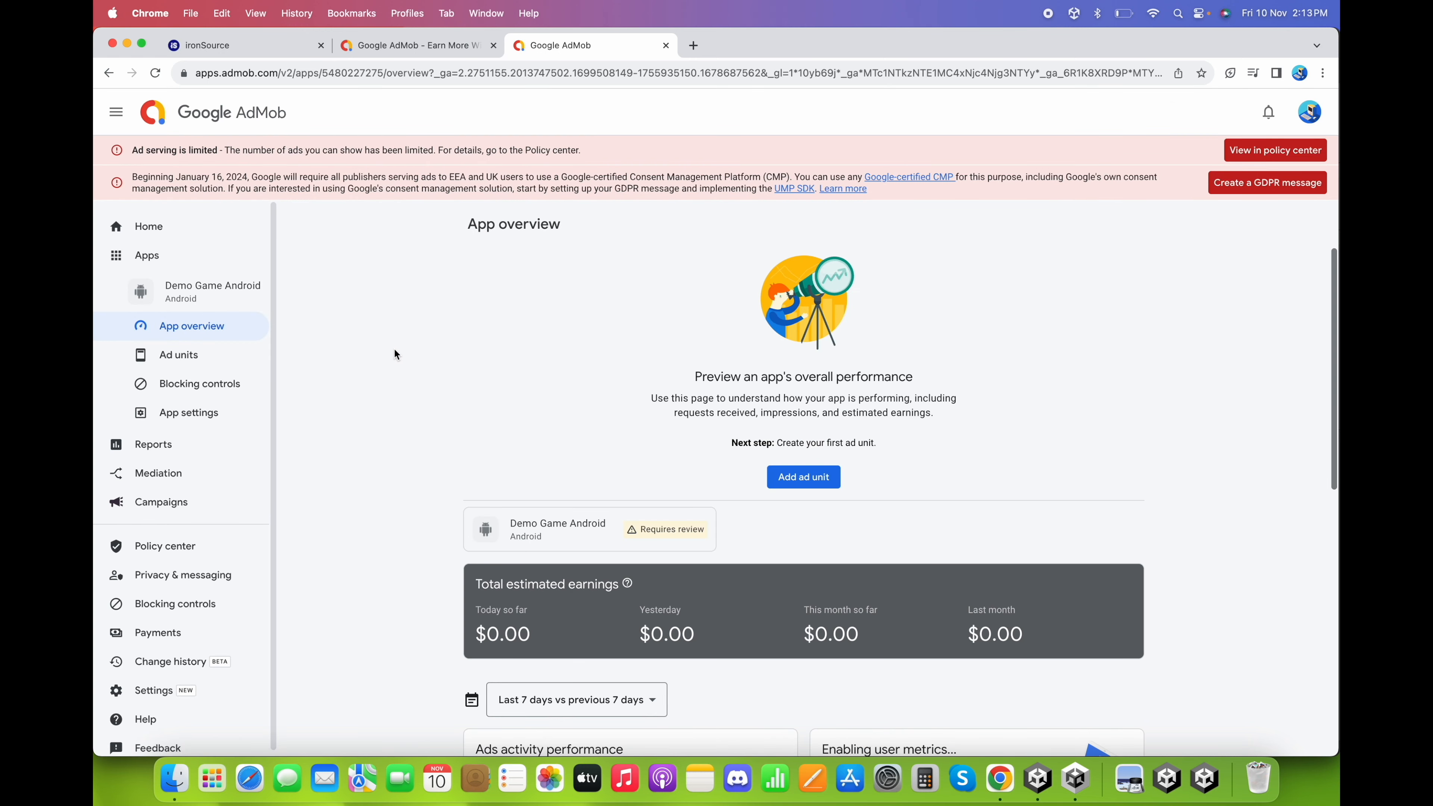
Create a banner ad unit named Banner_Android with partner bidding enabled for real-time bidding on another mediation platform
click(794, 480)
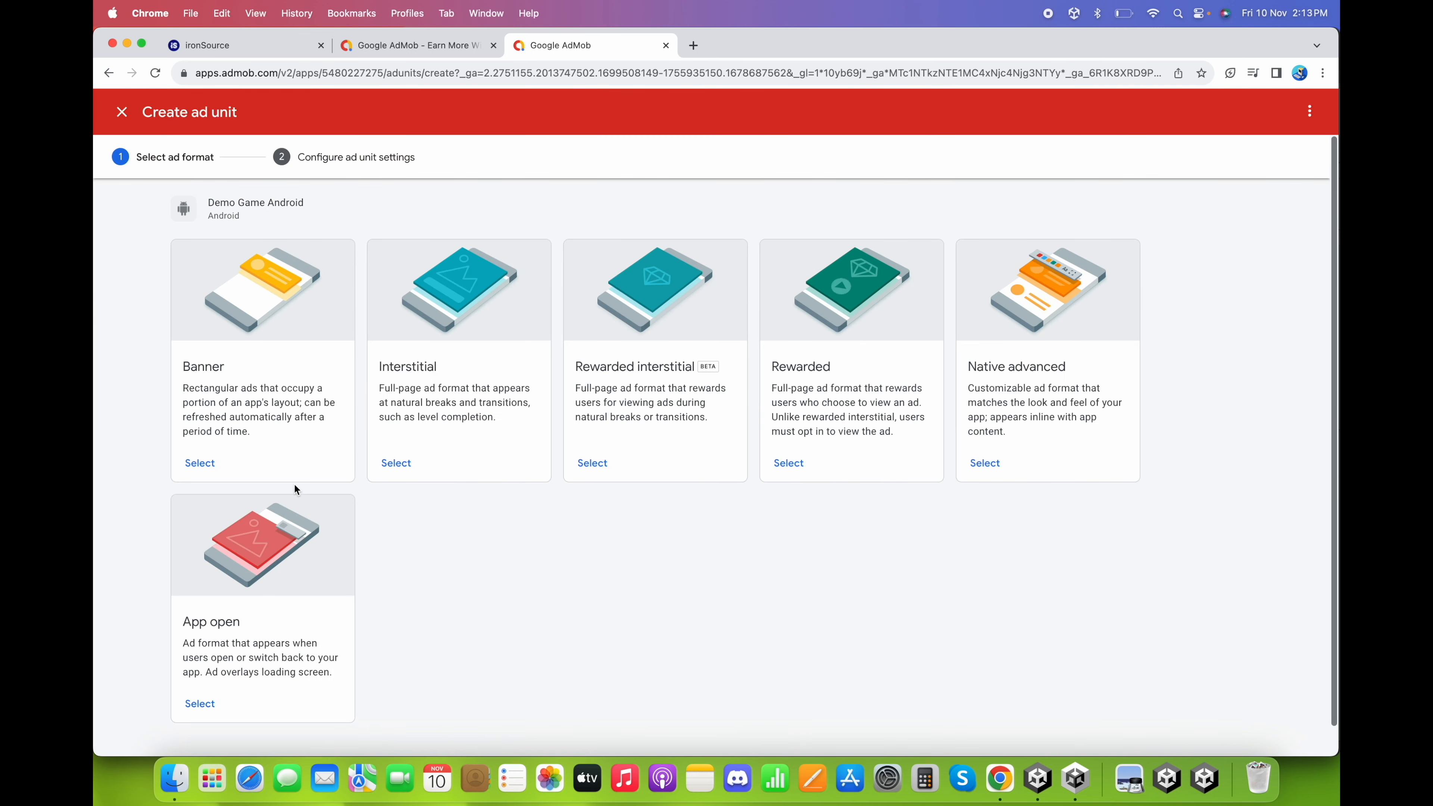
click(201, 463)
click(592, 319)
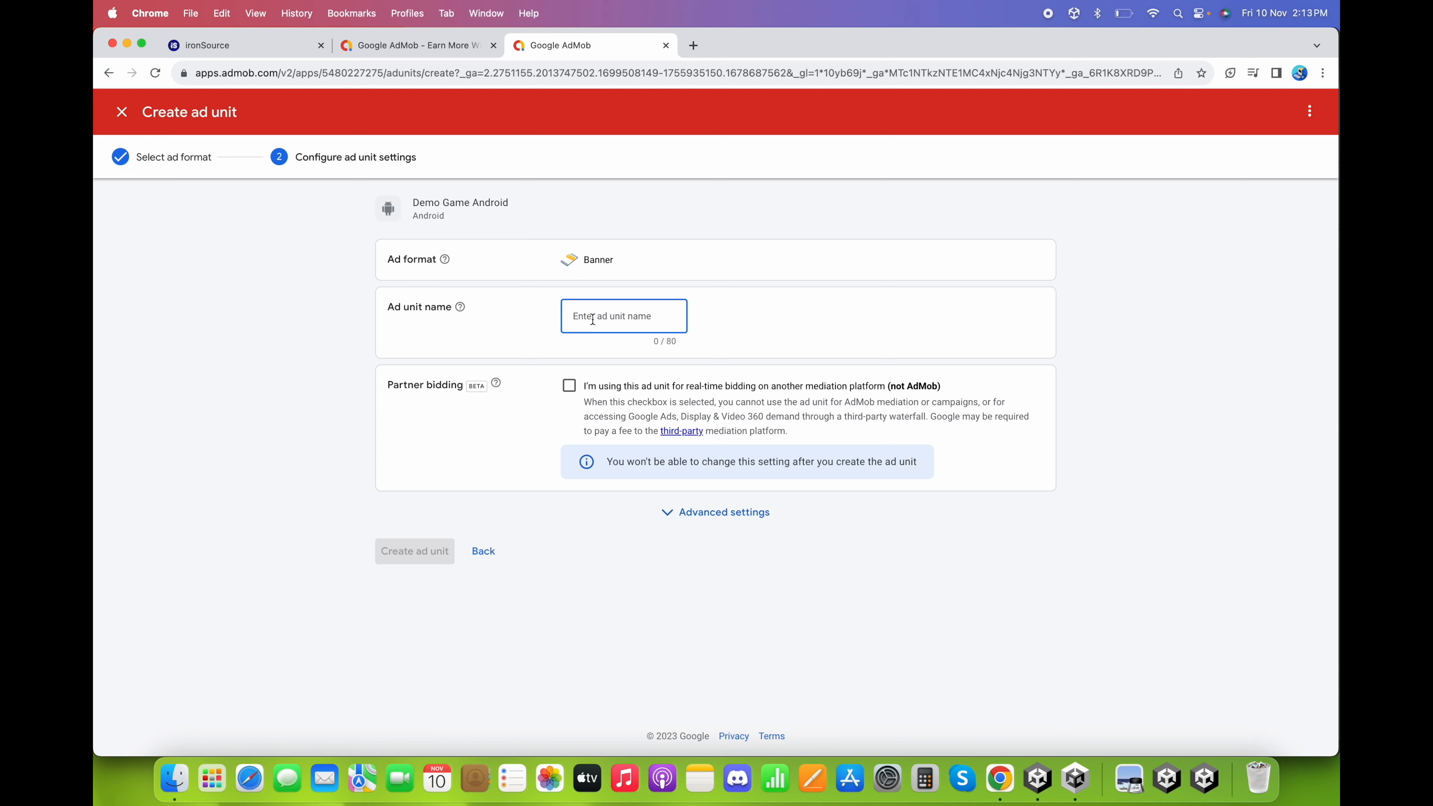
text(Banner)
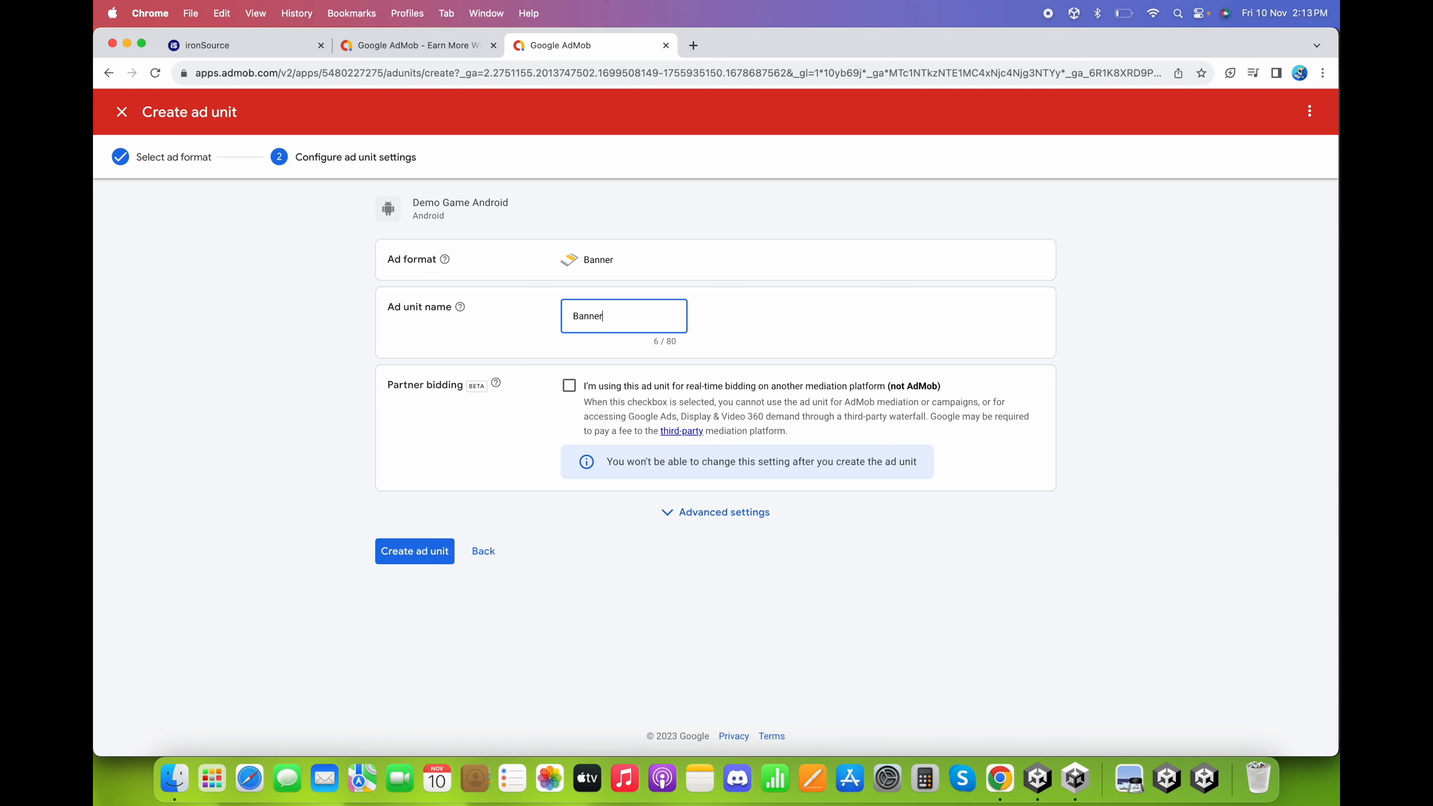
text(_Android)
click(568, 385)
click(412, 518)
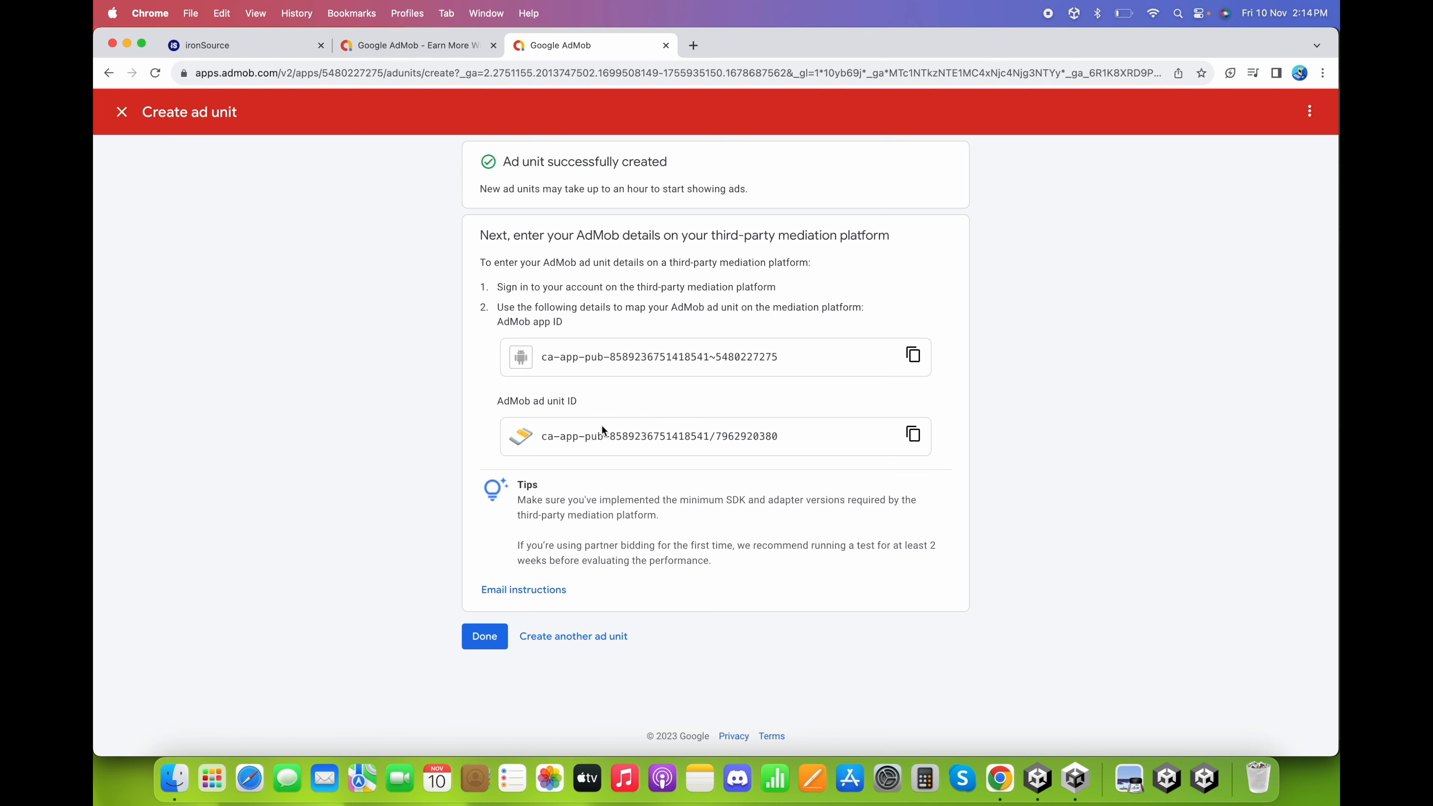
click(489, 636)
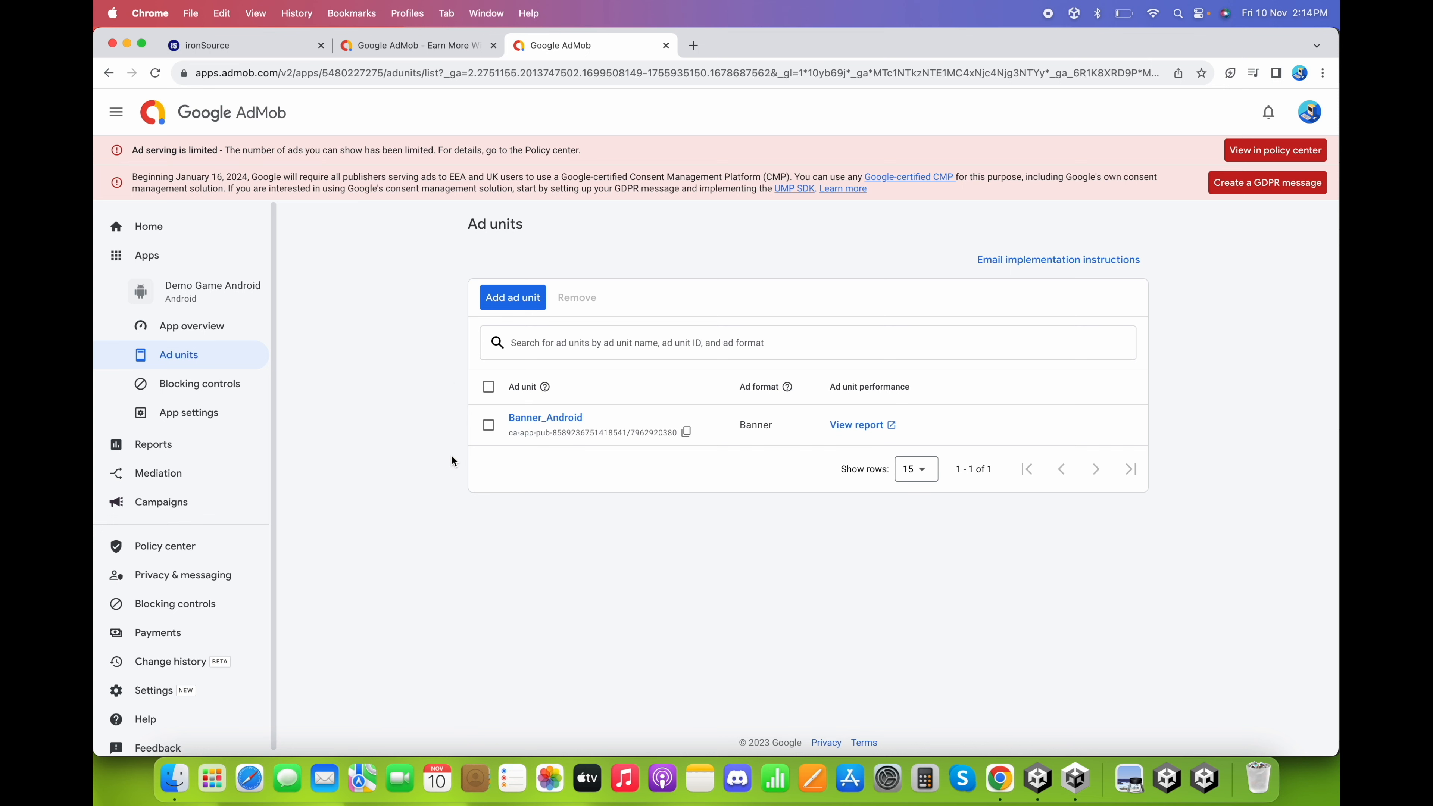
Create an interstitial ad unit named Interstital_Android with partner bidding enabled
click(494, 302)
click(431, 432)
text(Interstitial Android)
click(568, 385)
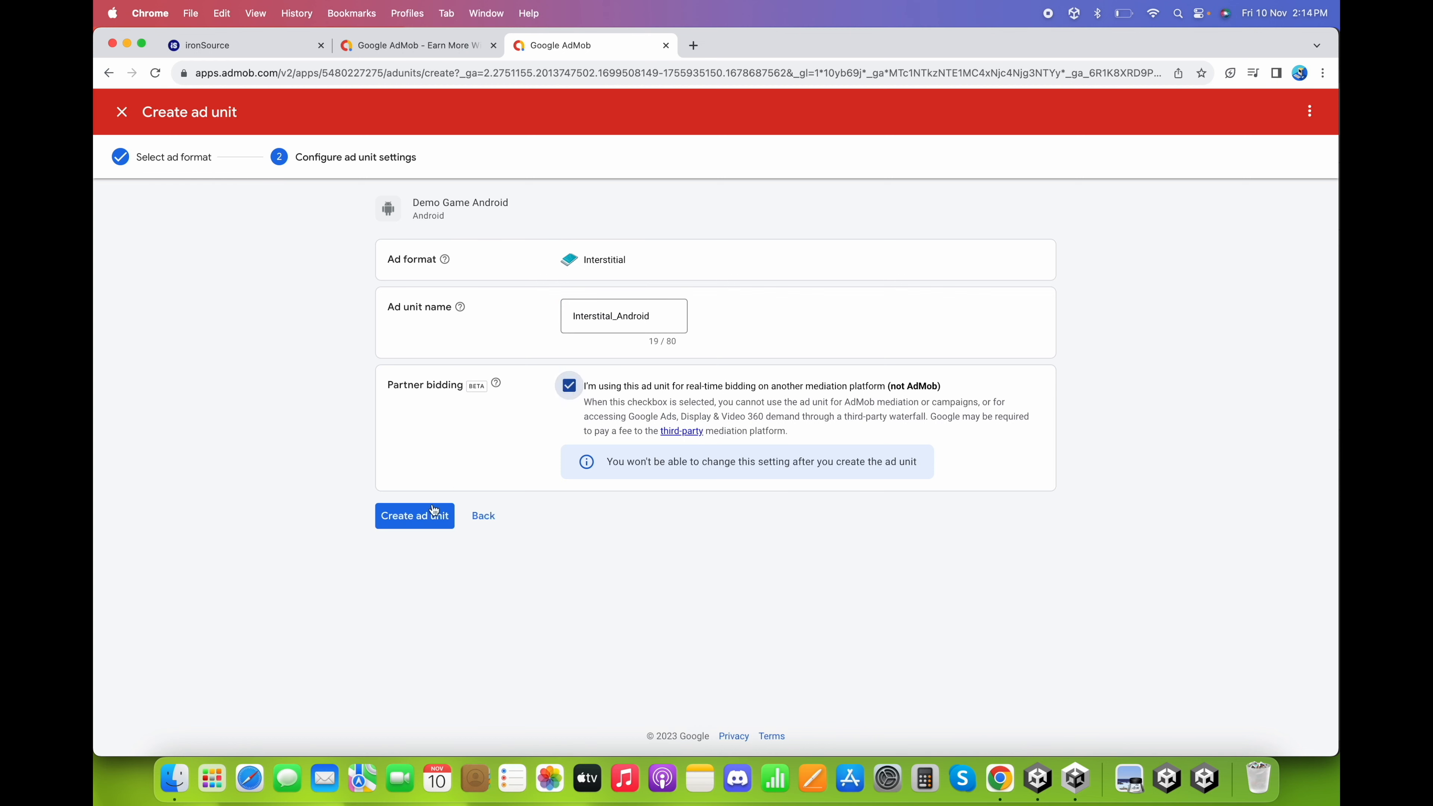
click(434, 517)
click(486, 636)
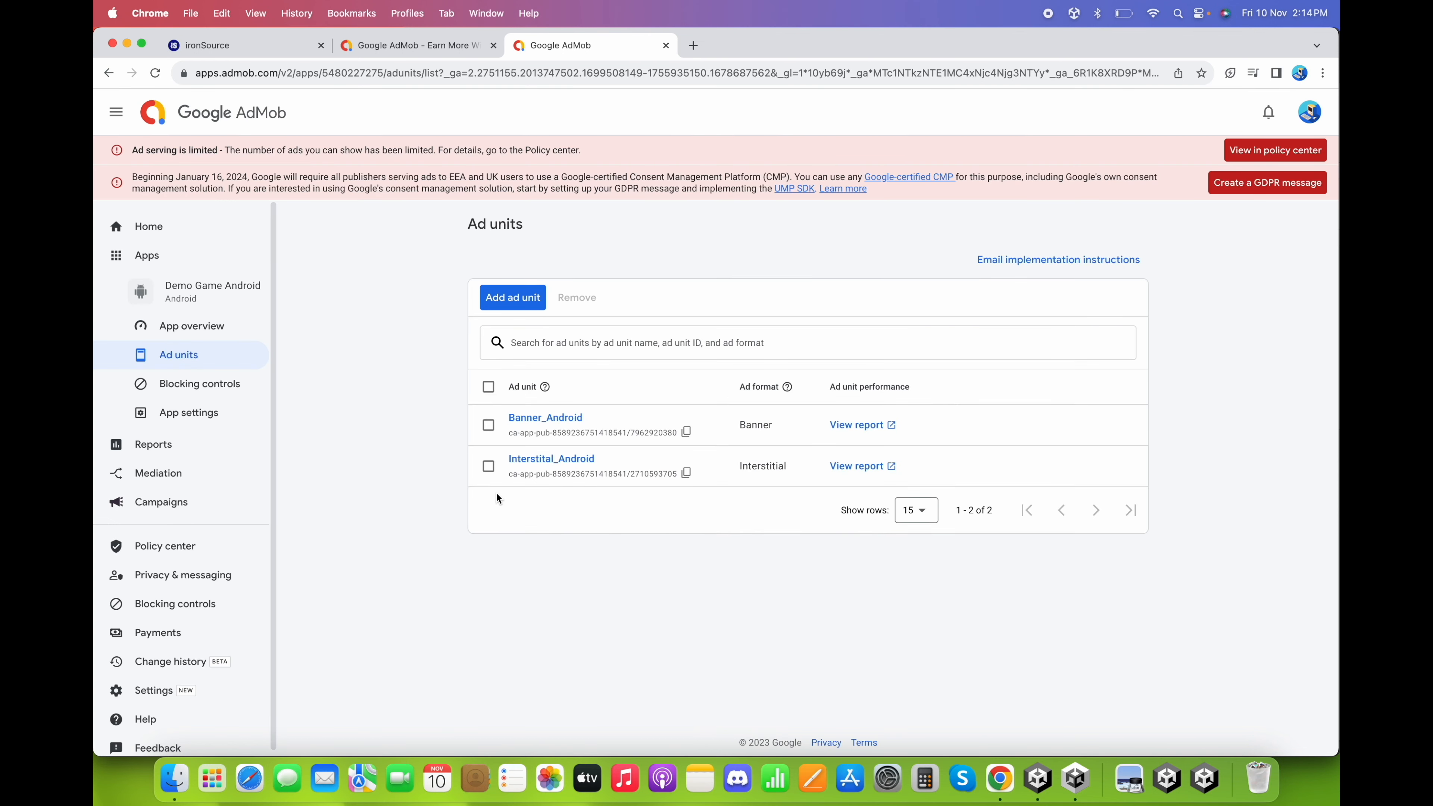
Create a rewarded ad unit named Rewarded_Android with partner bidding enabled
click(522, 293)
click(795, 460)
text(Re)
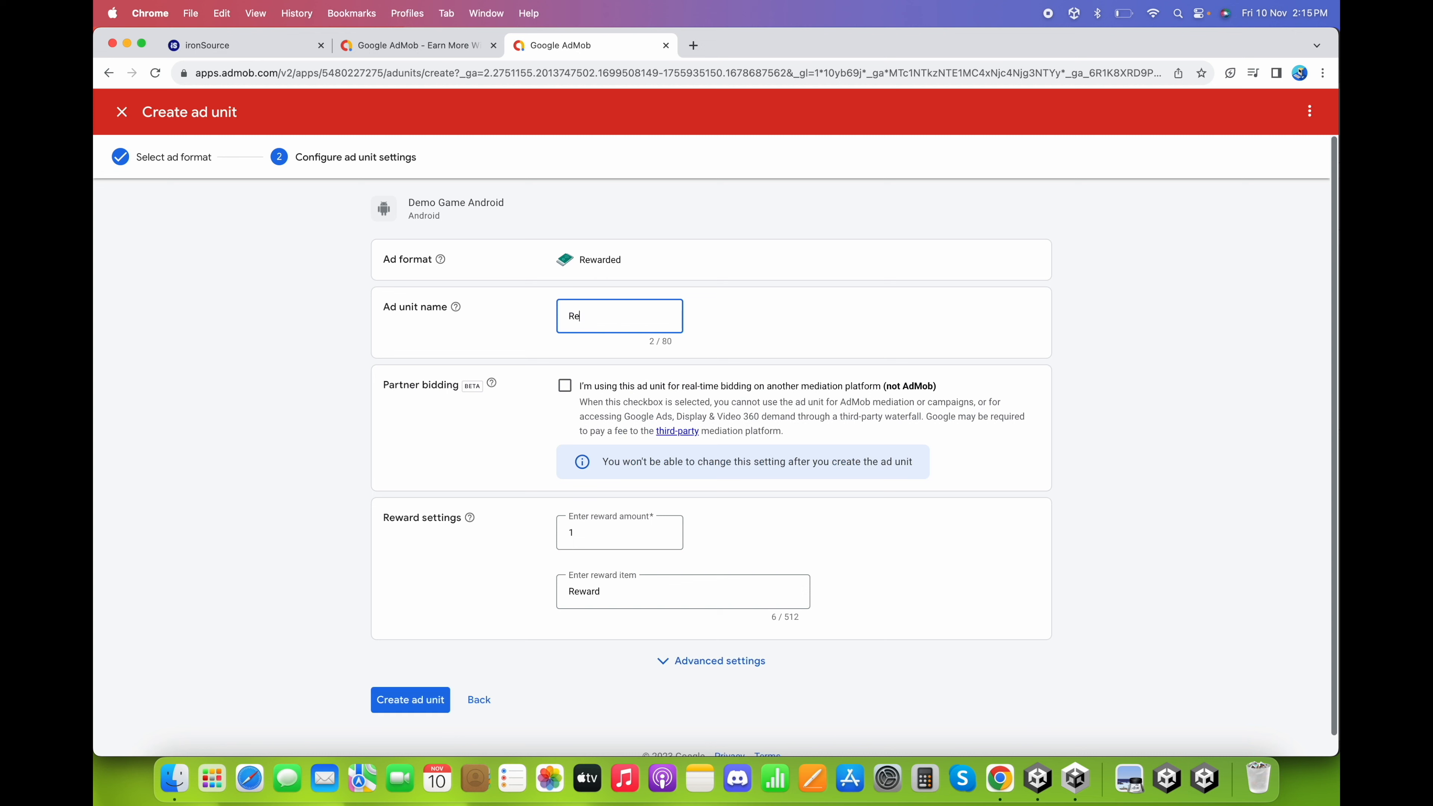
text(warded_Android)
click(564, 385)
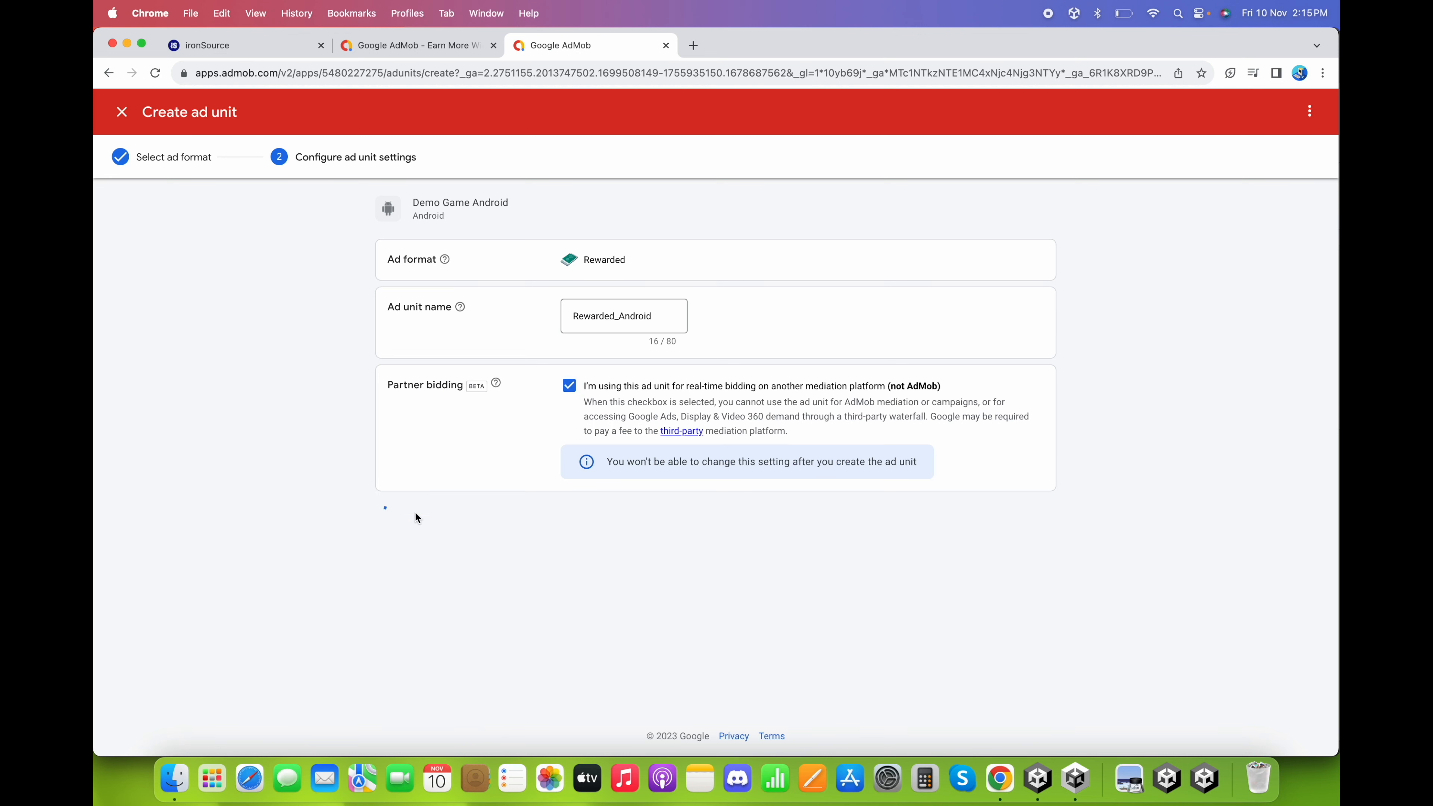
click(417, 517)
click(473, 639)
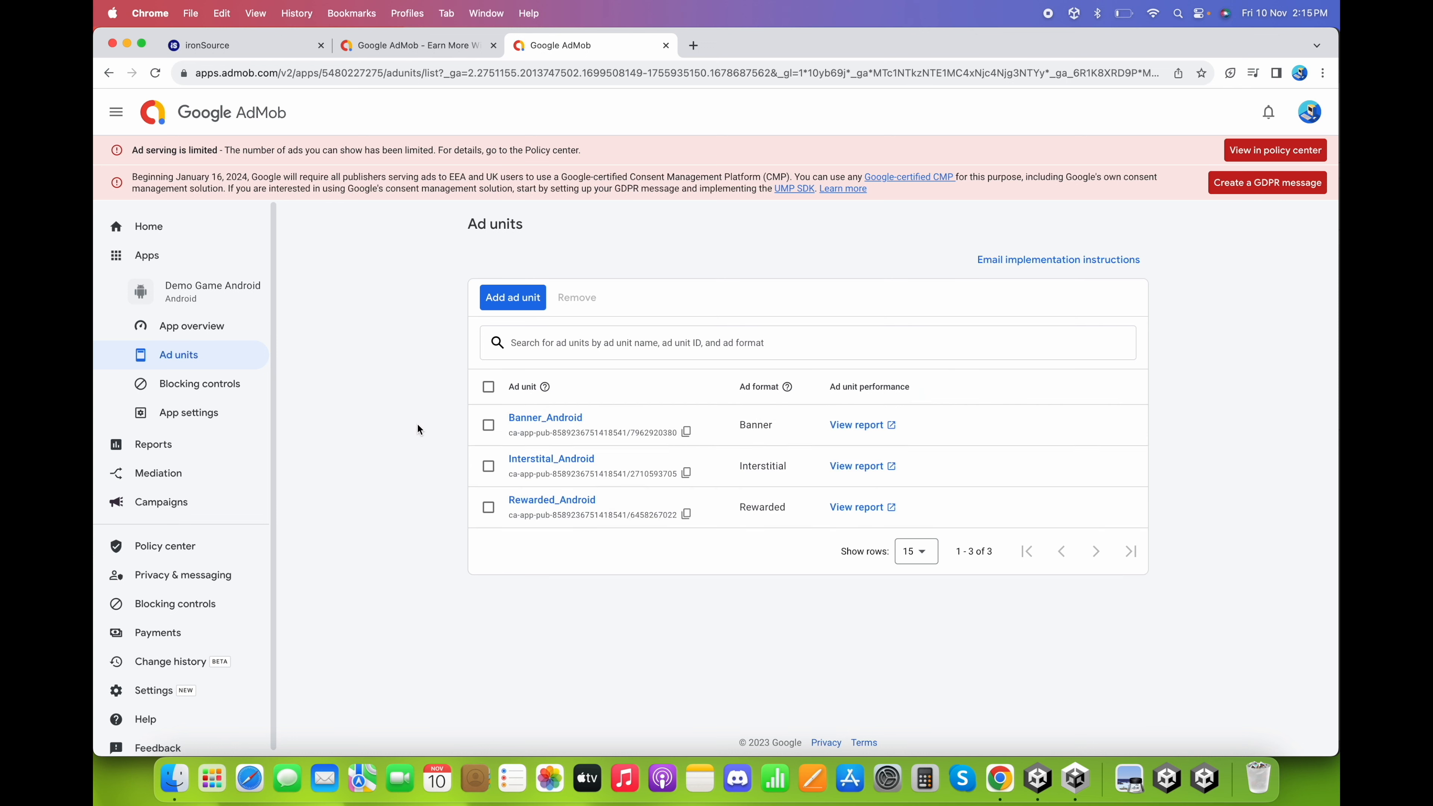
Start the non-bidding Google AdMob setup for Demo Game in LevelPlay and fill its App ID with Demo Game Android's AdMob app ID
click(243, 45)
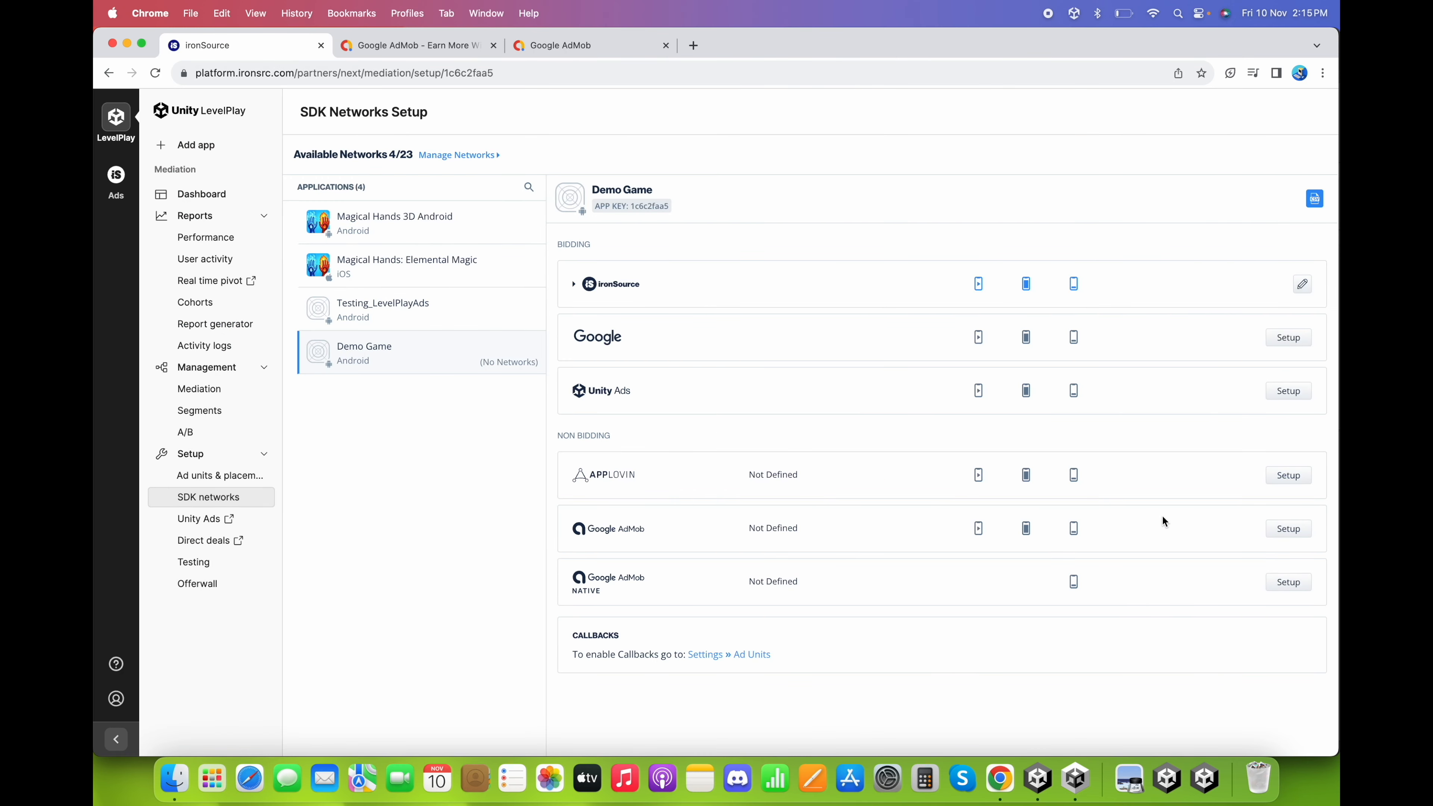
click(1282, 530)
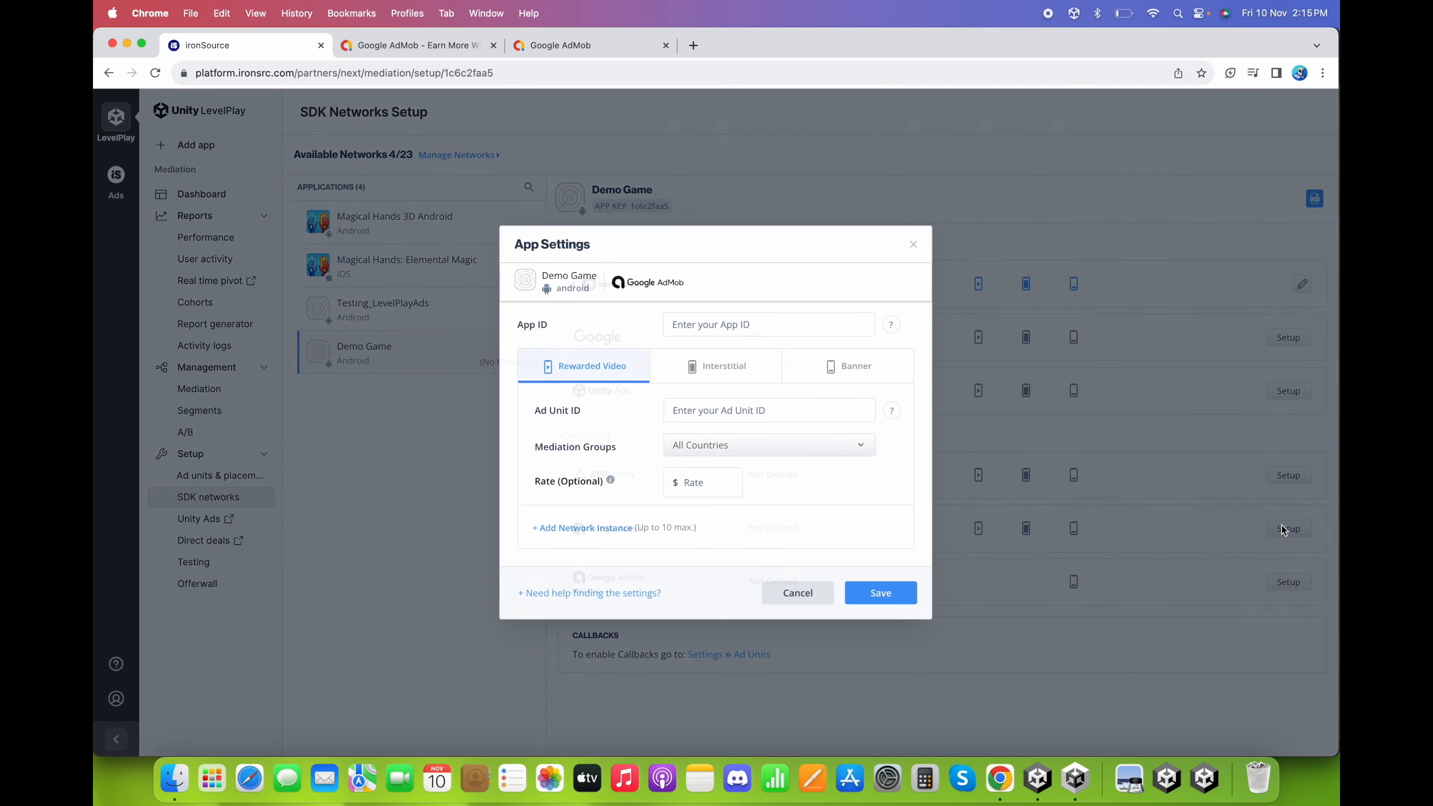
click(698, 319)
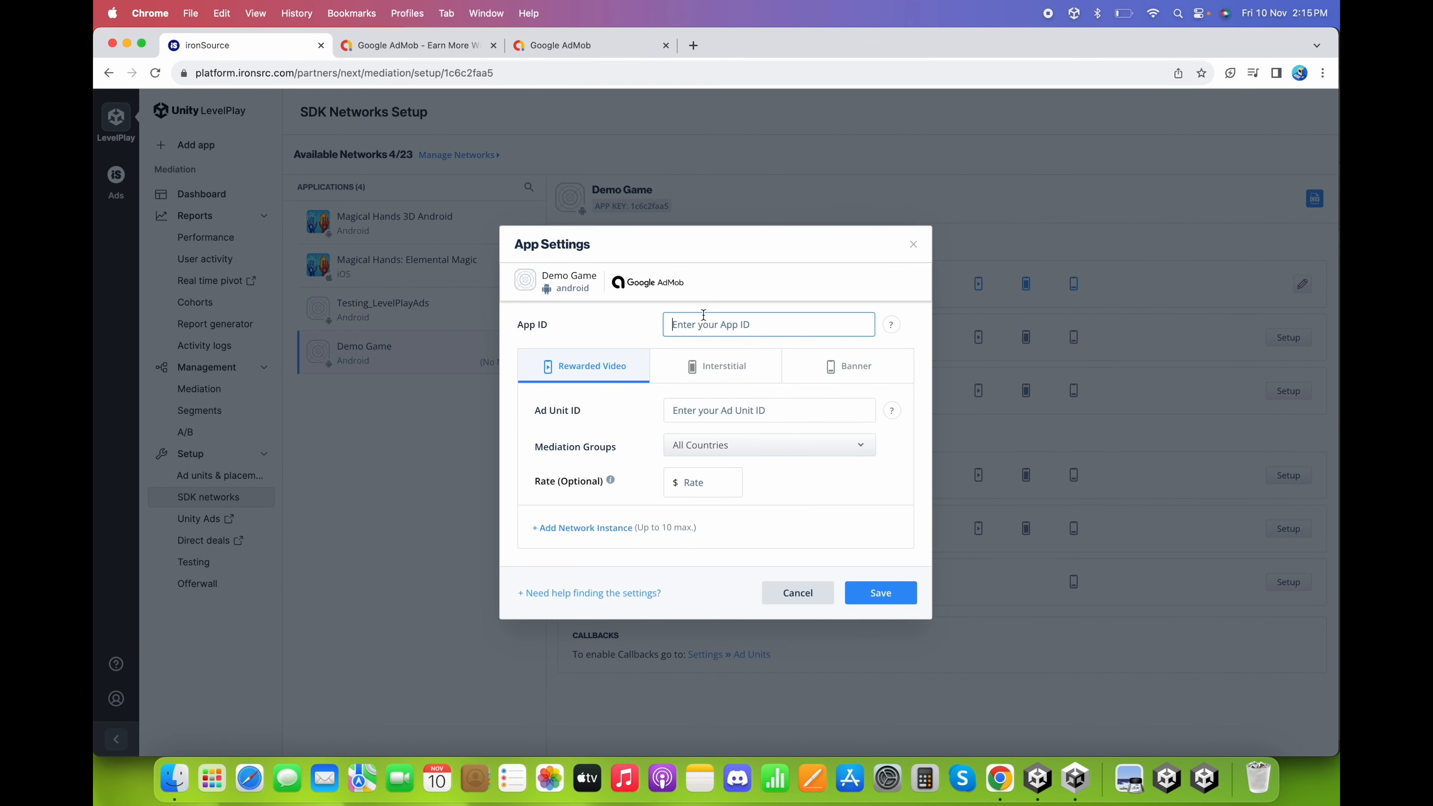
click(566, 40)
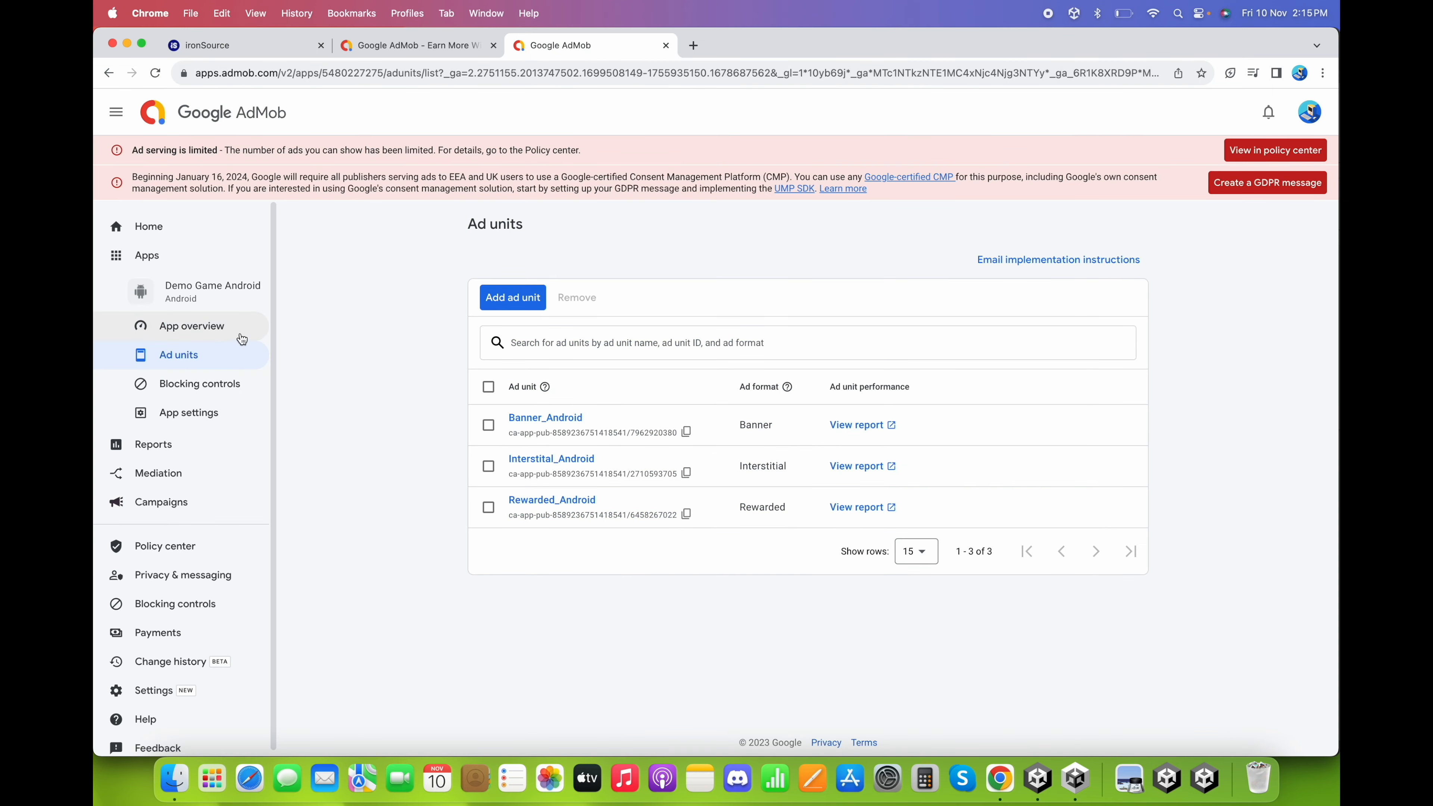
click(225, 408)
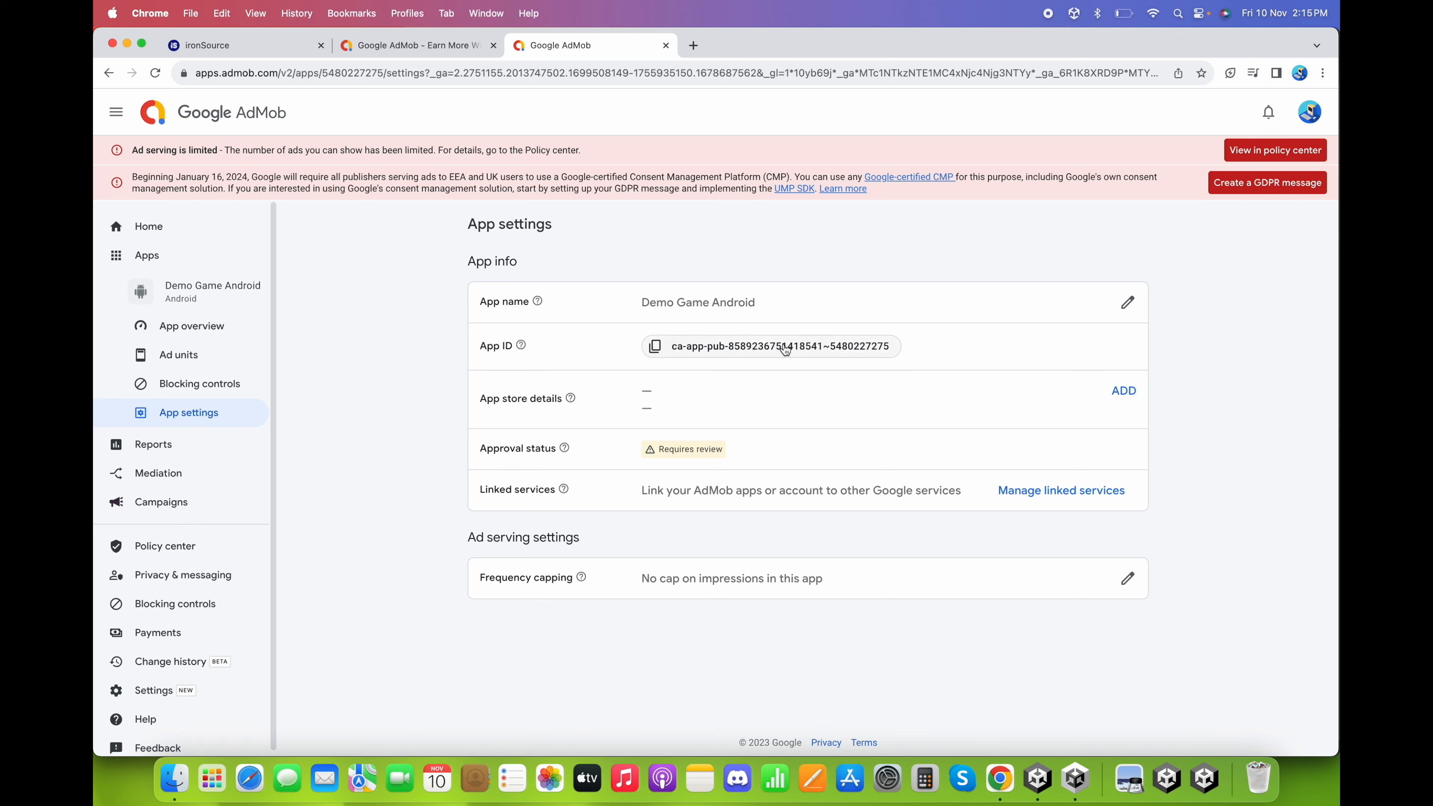
click(801, 350)
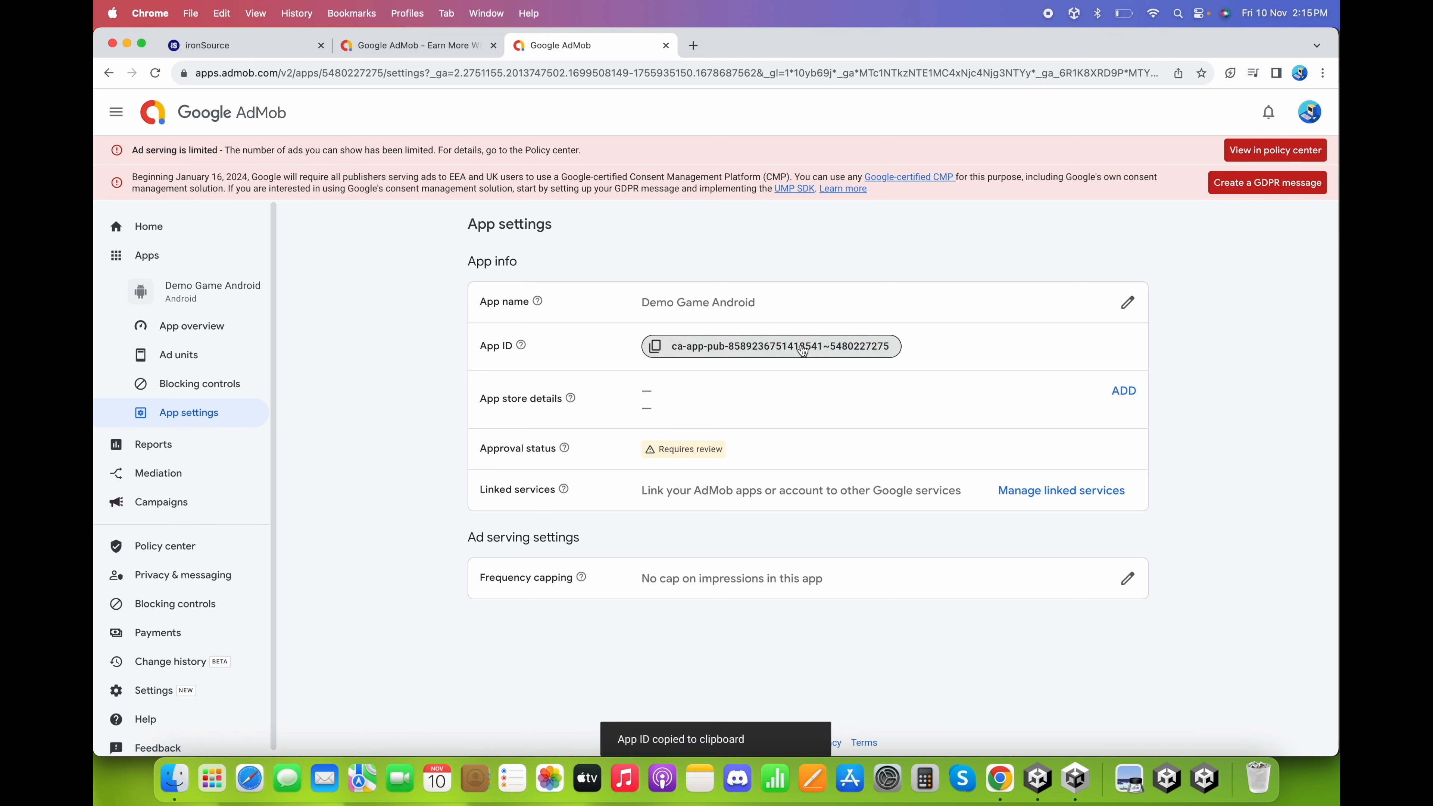
click(286, 44)
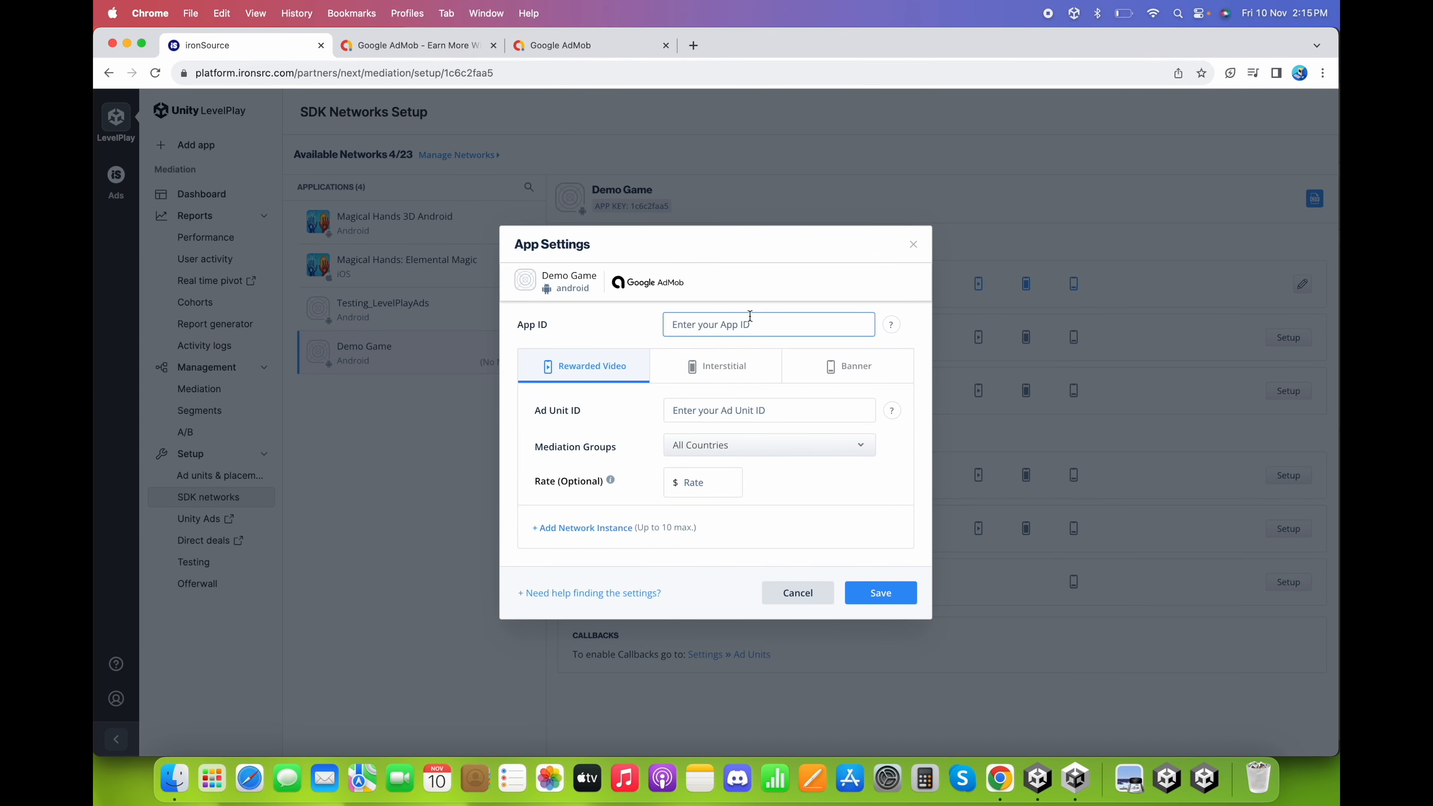
key(super+v)
click(622, 315)
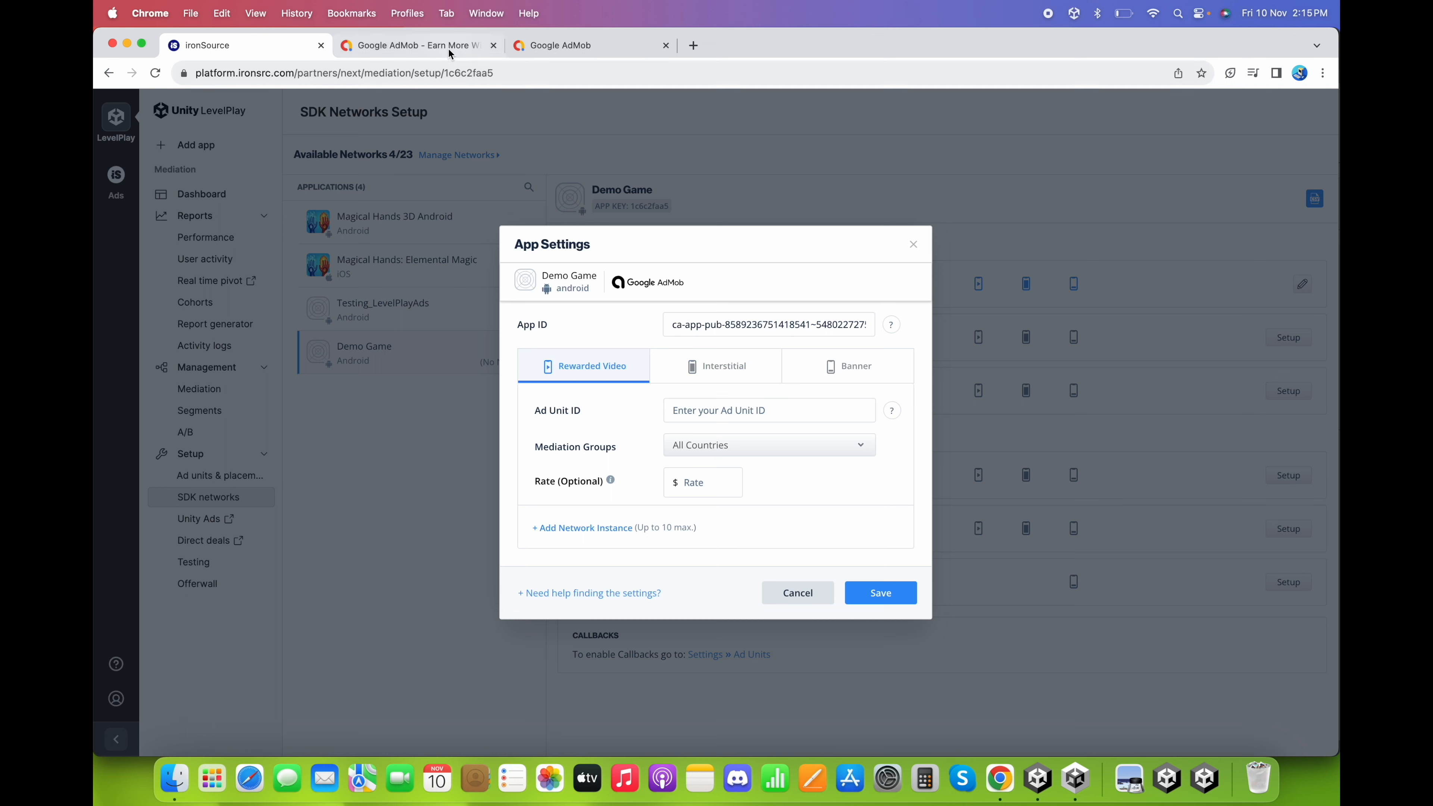
Copy the Rewarded_Android ad unit ID from AdMob into the Rewarded Video ad unit ID of the Google AdMob setup
click(558, 46)
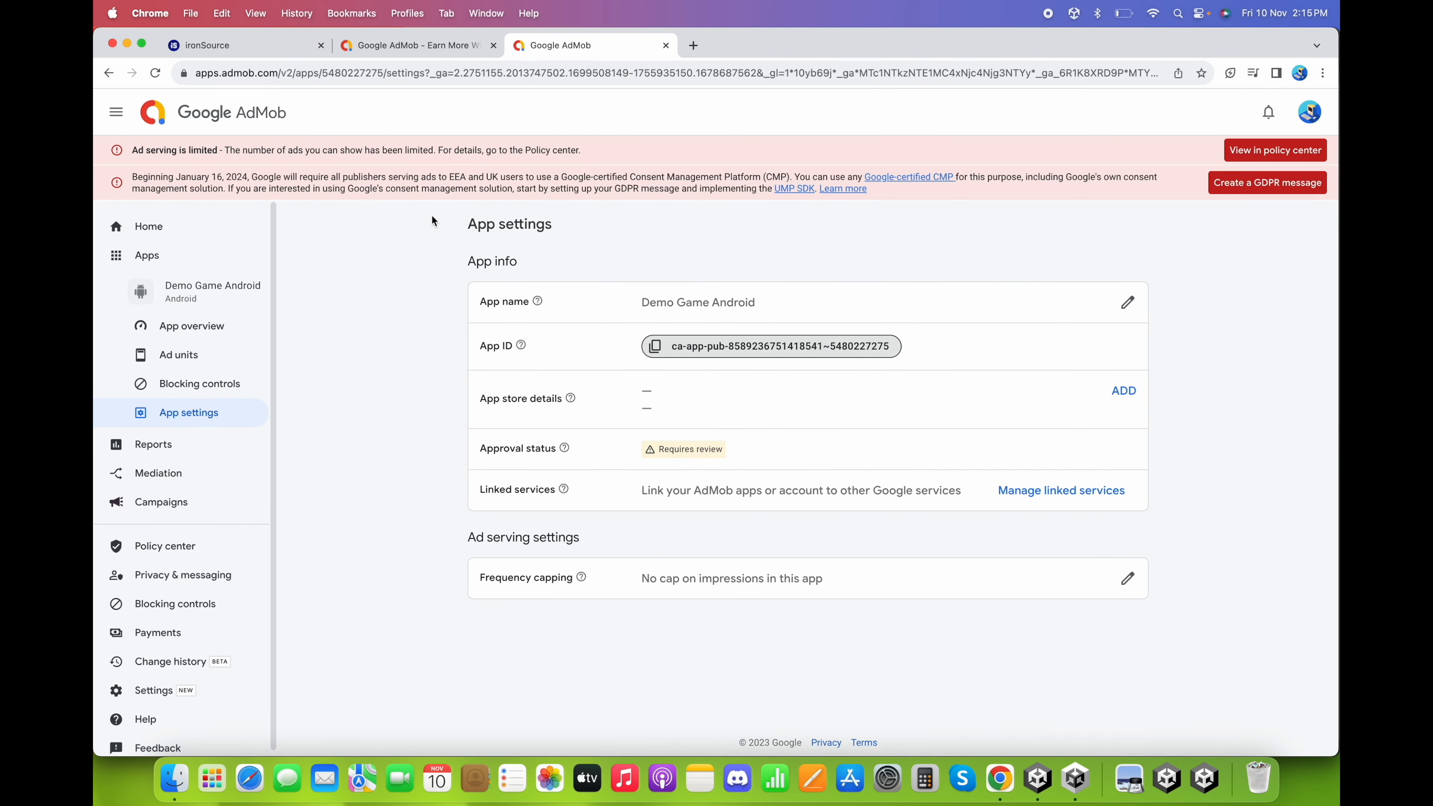
click(212, 355)
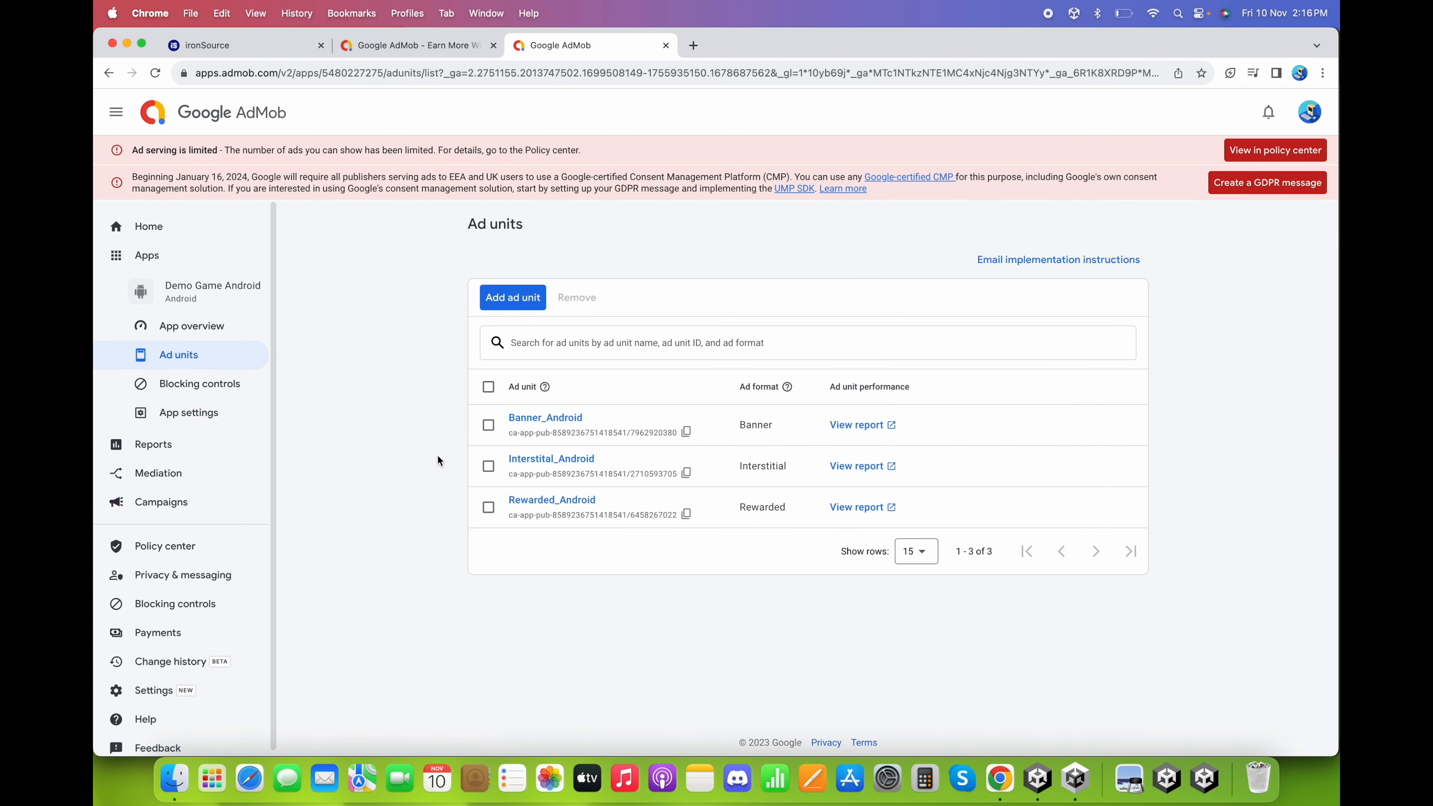
click(687, 514)
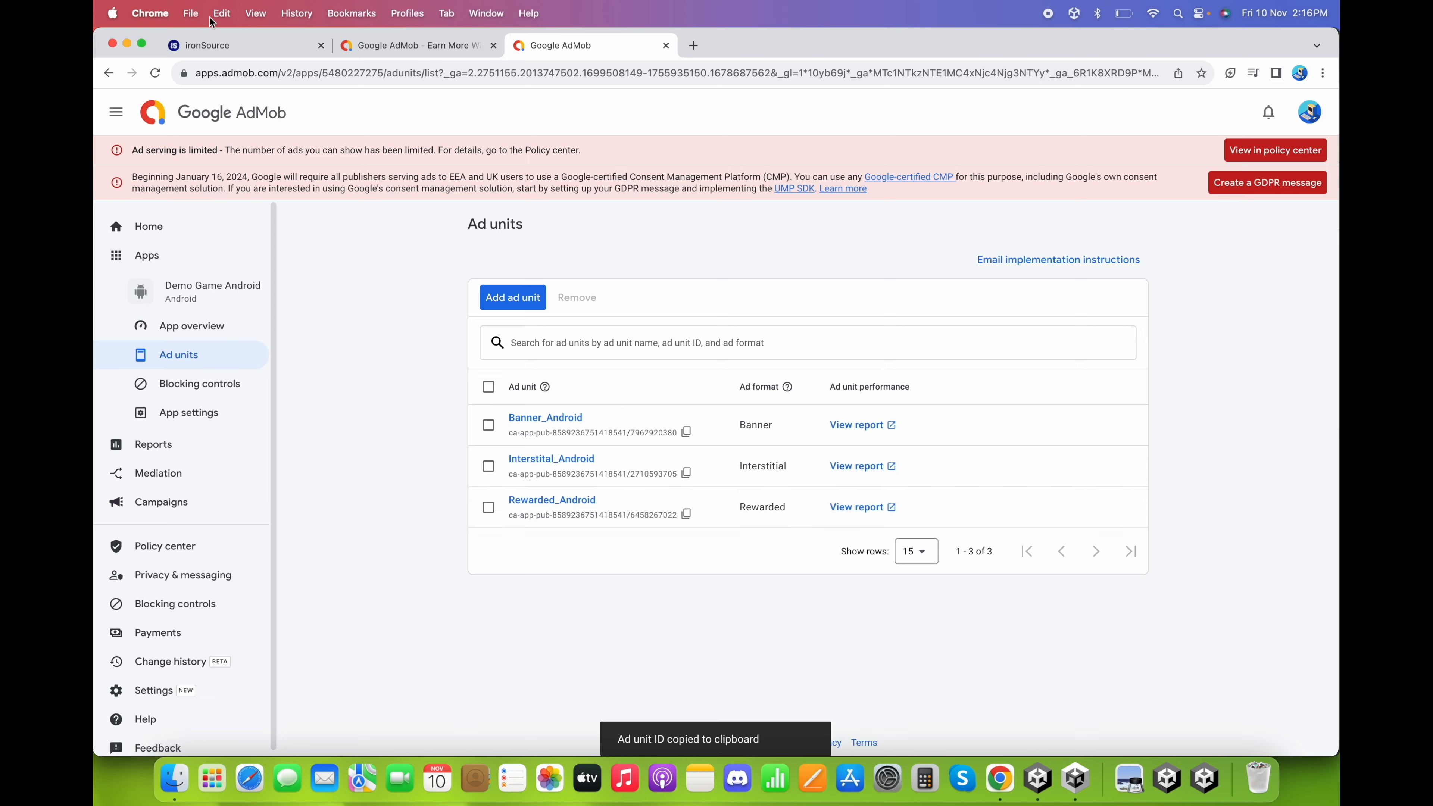
click(255, 48)
click(746, 413)
key(super+v)
Copy the Interstital_Android ad unit ID from AdMob into the Interstitial ad unit ID of the Google AdMob setup
click(744, 377)
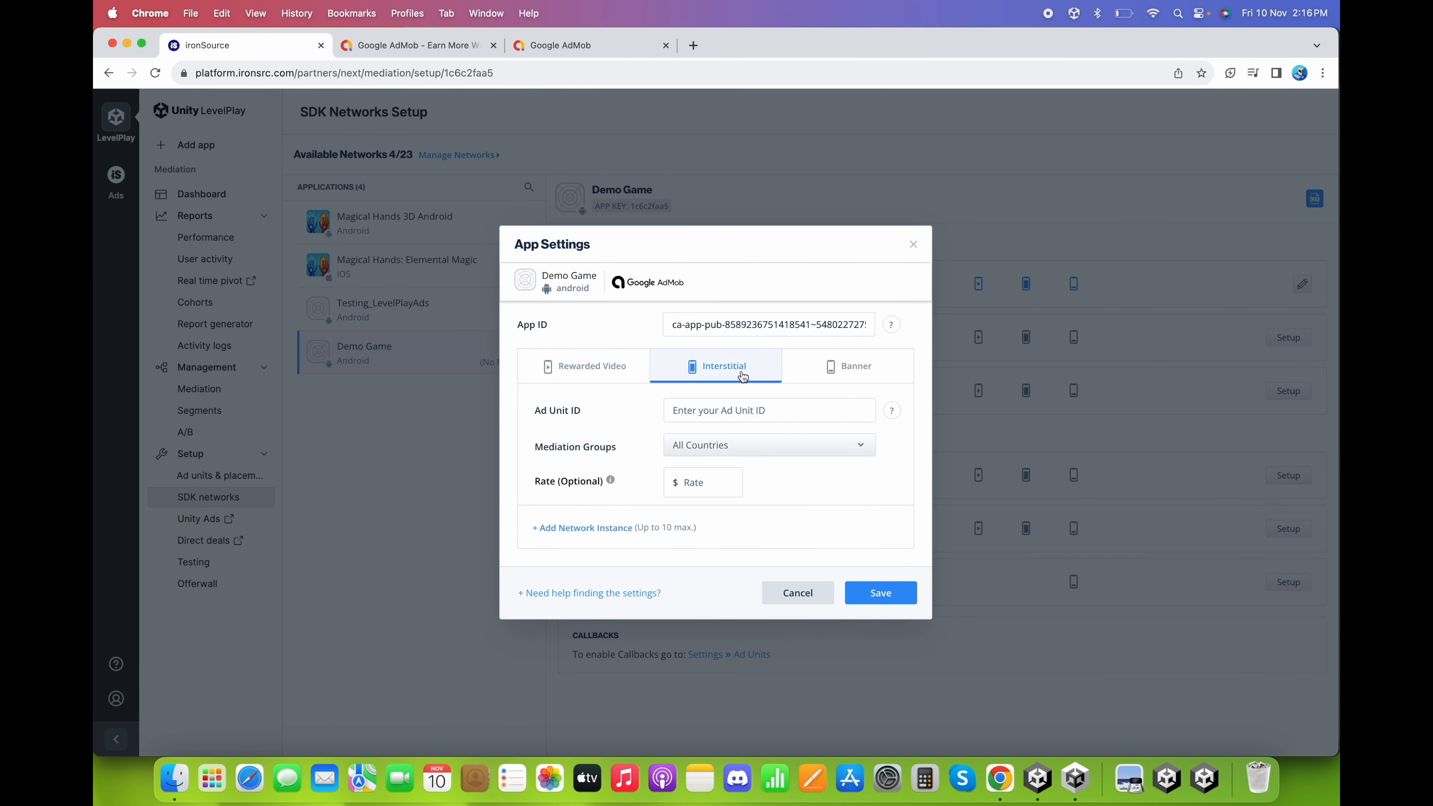
click(541, 49)
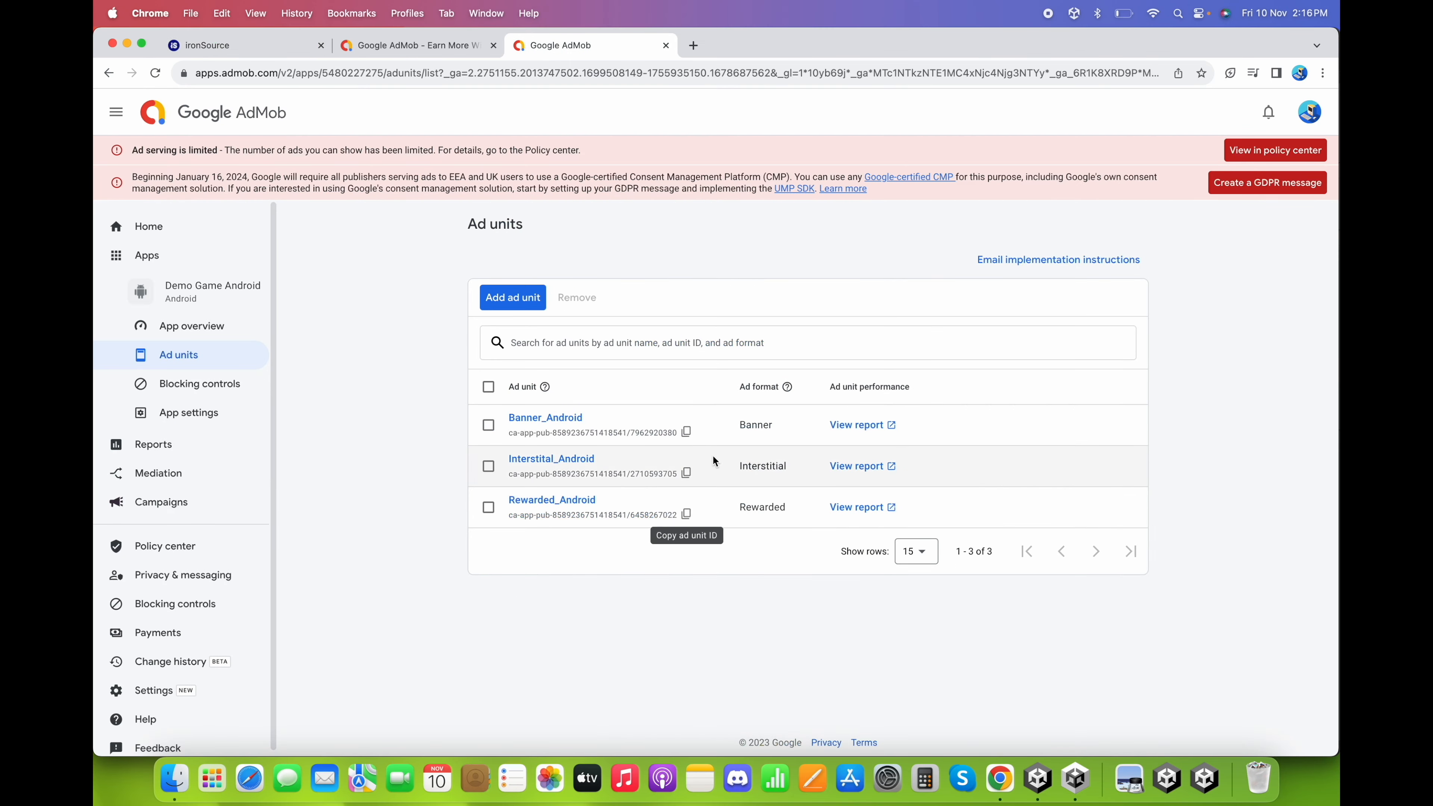
click(686, 473)
click(246, 48)
click(795, 407)
key(super+v)
key(Tab)
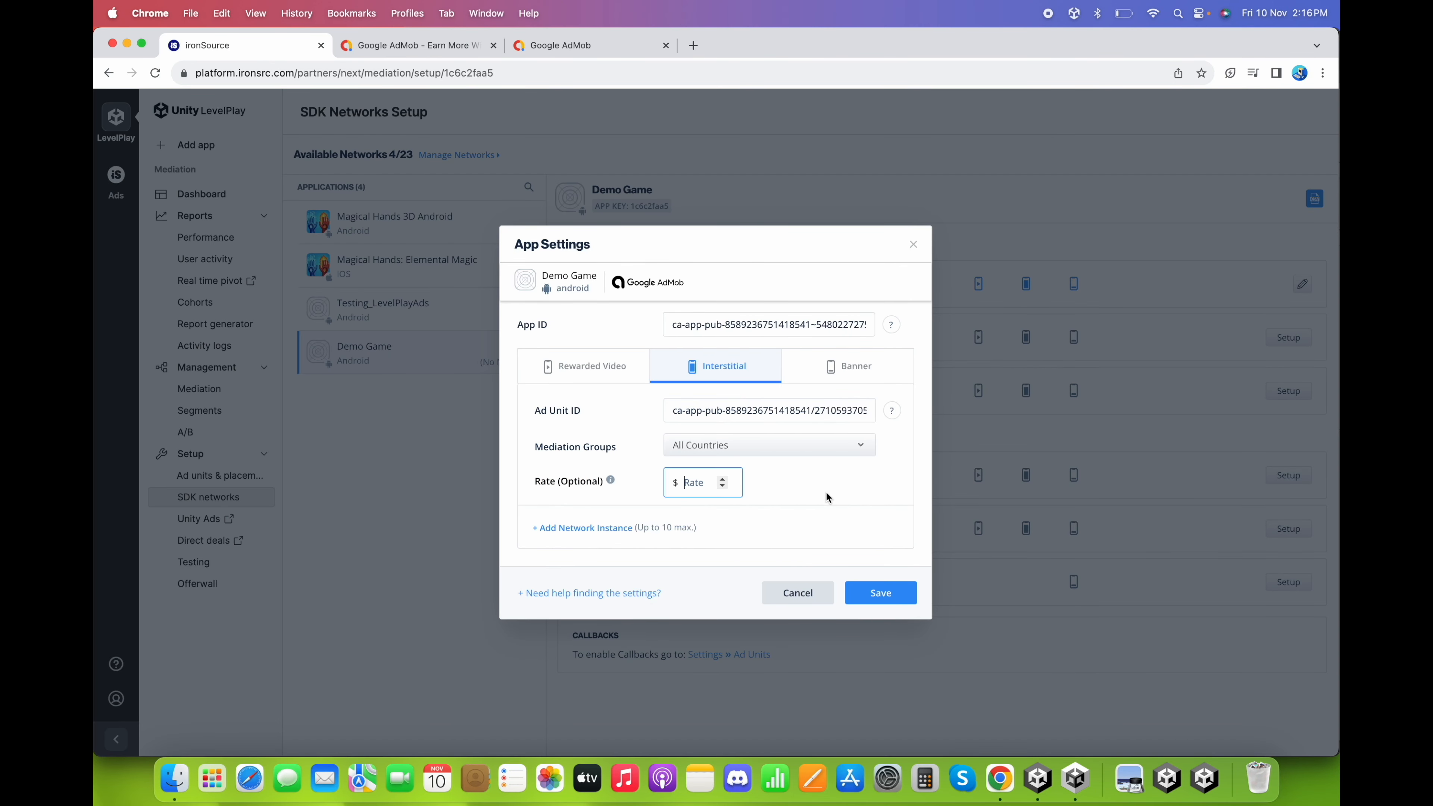
Copy the Banner_Android ad unit ID from AdMob into the Banner ad unit ID and save the Google AdMob setup
click(828, 376)
click(525, 46)
click(687, 432)
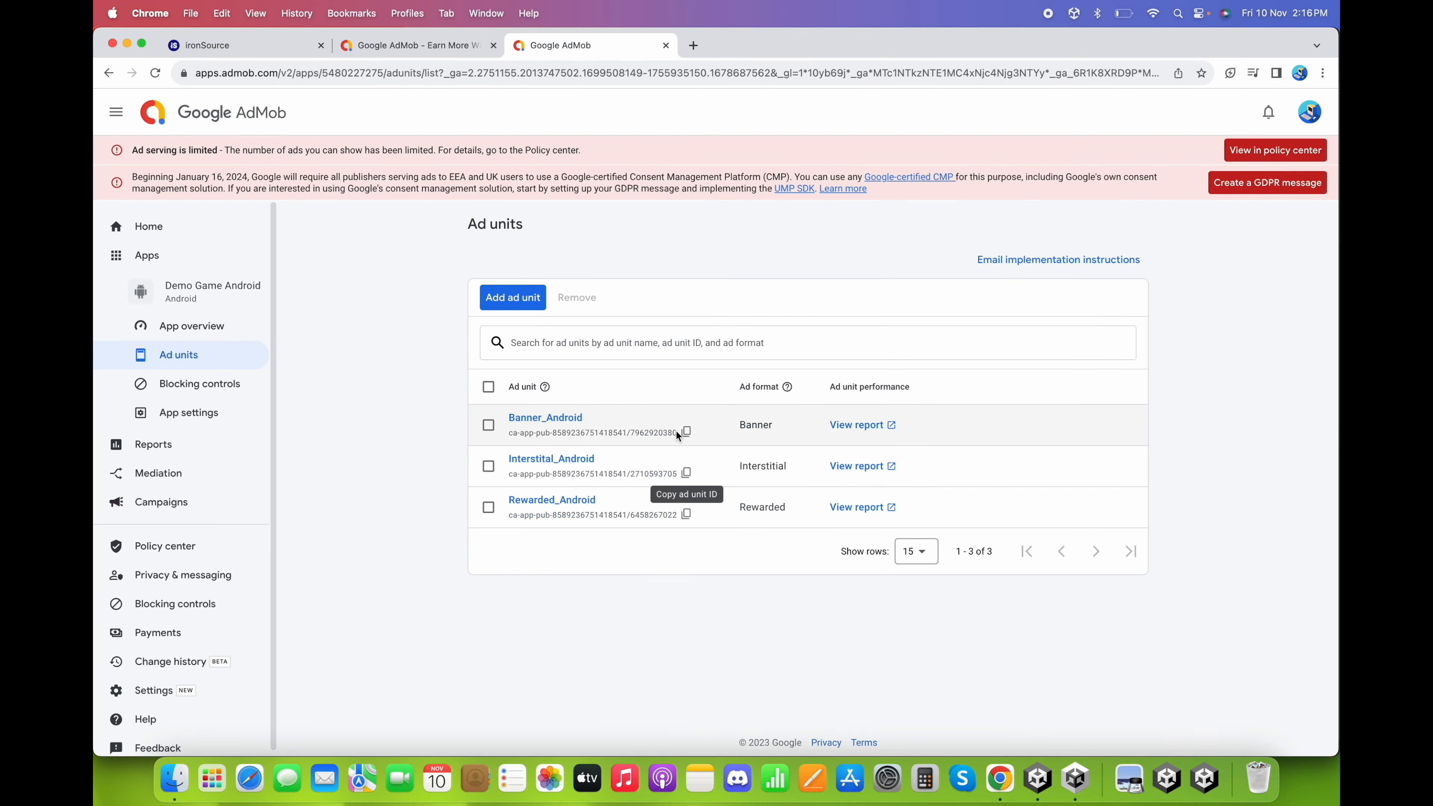
click(687, 433)
click(291, 48)
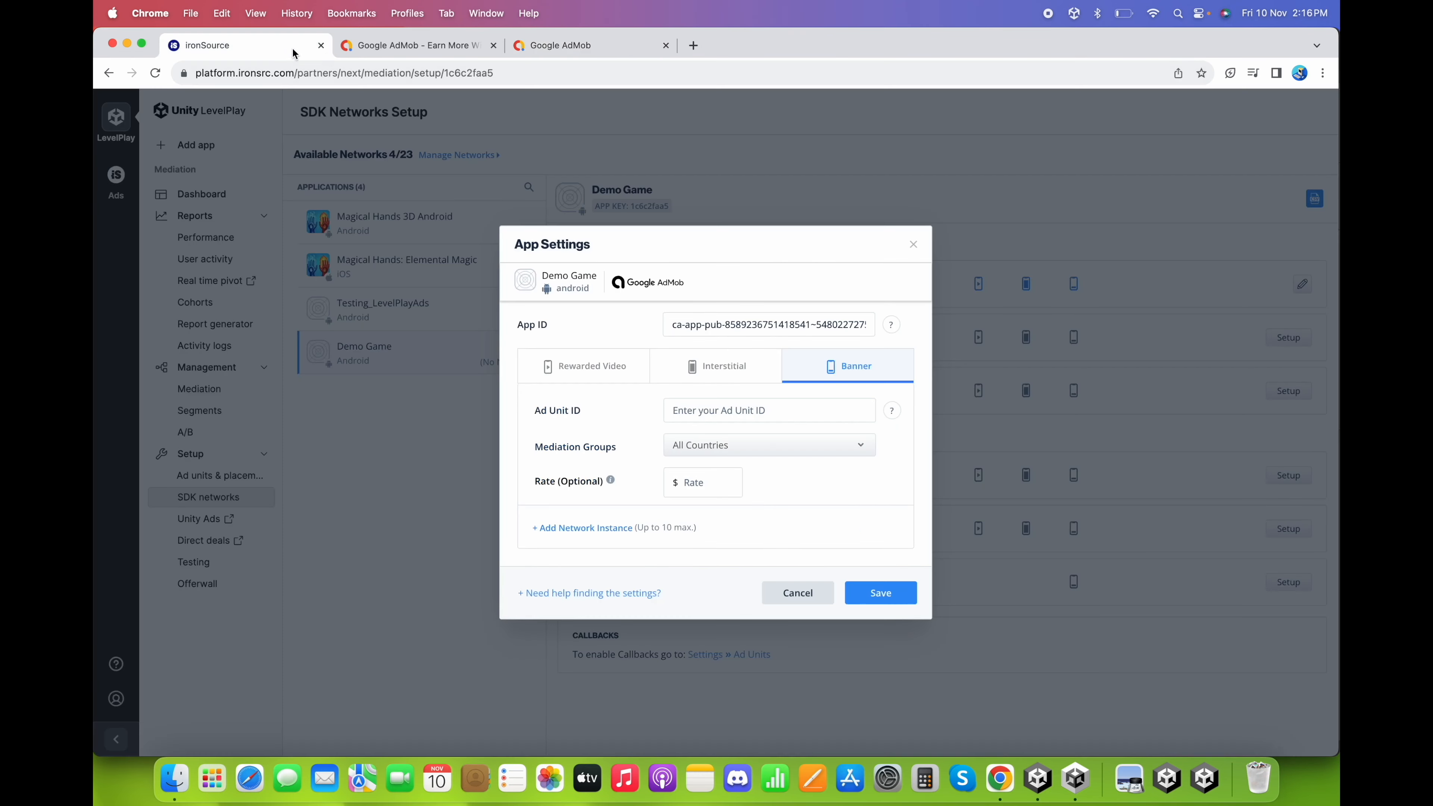
click(756, 409)
key(super+v)
click(775, 529)
click(878, 599)
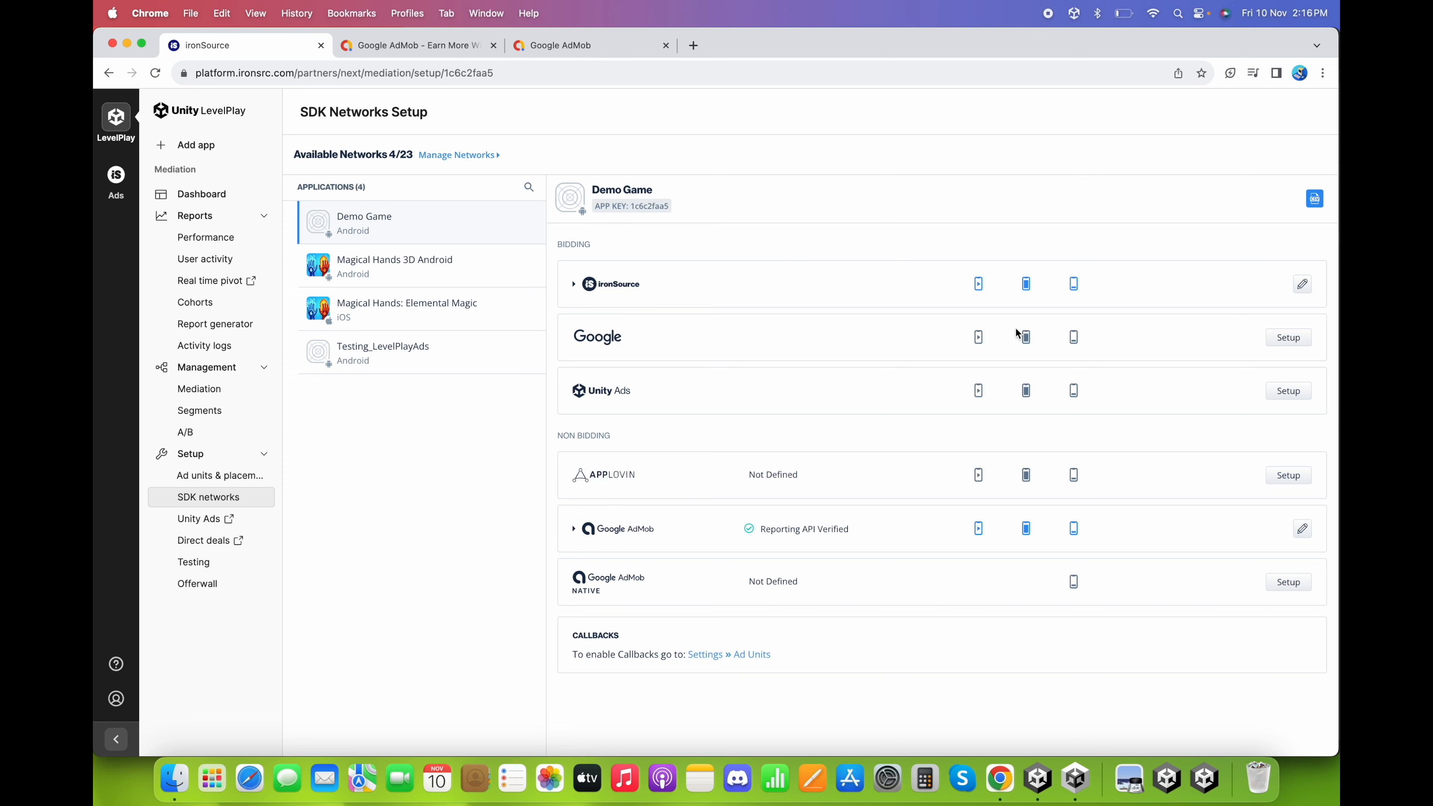
Start the Google bidding network setup for Demo Game and fill its Rewarded Video ad unit ID with the Rewarded_Android ID from AdMob
click(1290, 338)
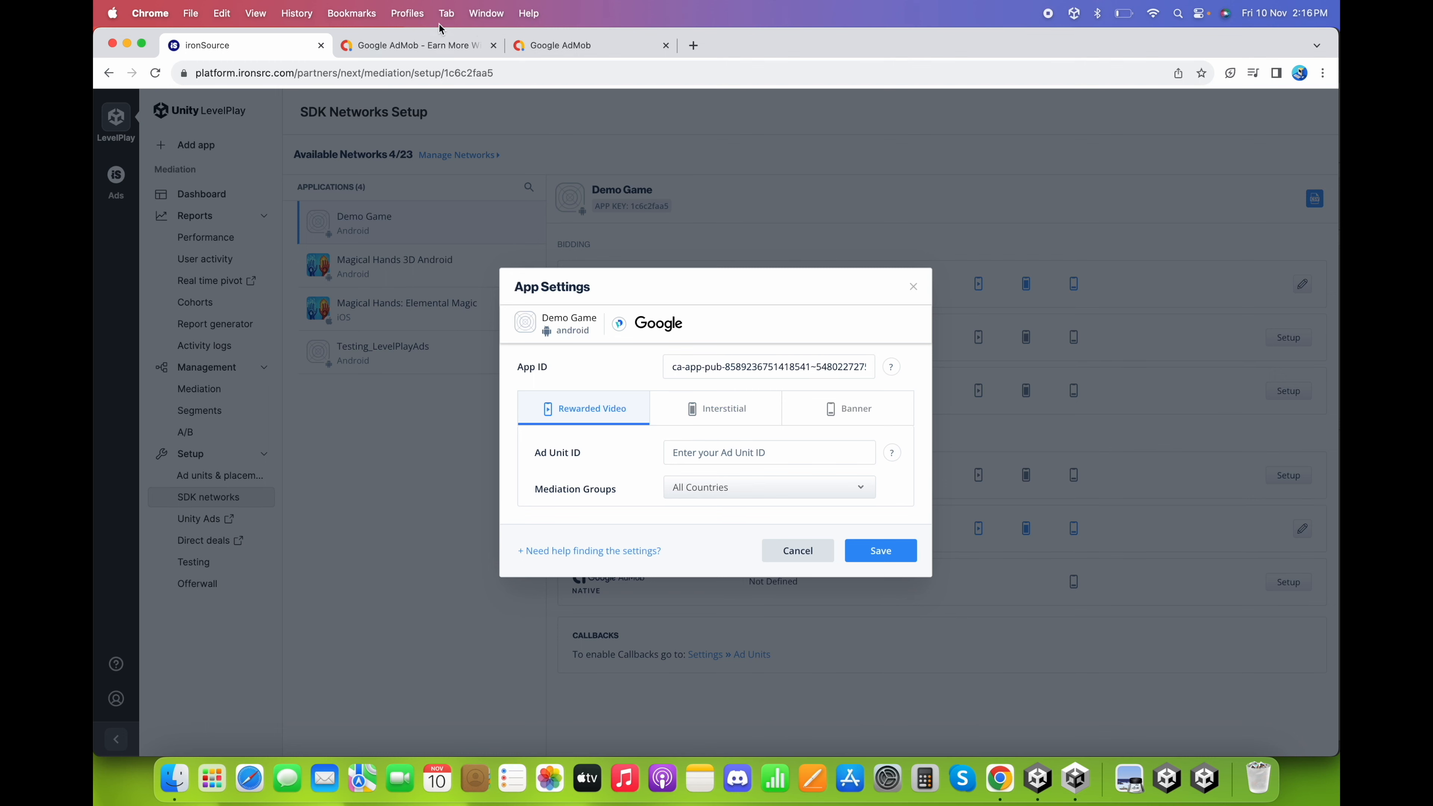
click(566, 40)
right_click(679, 501)
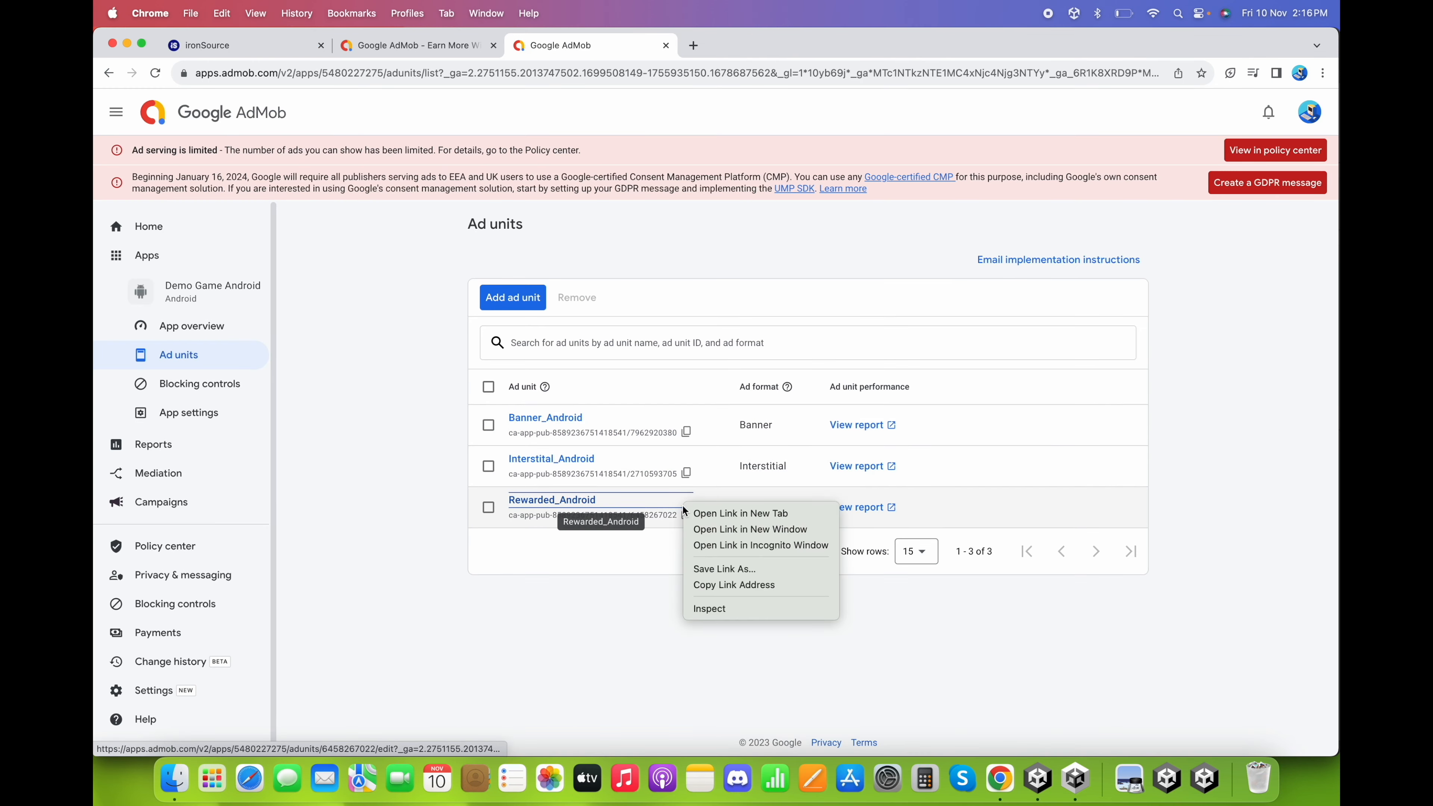
click(664, 520)
click(686, 514)
key(super+1)
click(745, 452)
key(super+v)
Copy the Interstital_Android ad unit ID from AdMob into the Interstitial ad unit ID of the Google bidding setup
click(716, 410)
click(565, 43)
click(685, 473)
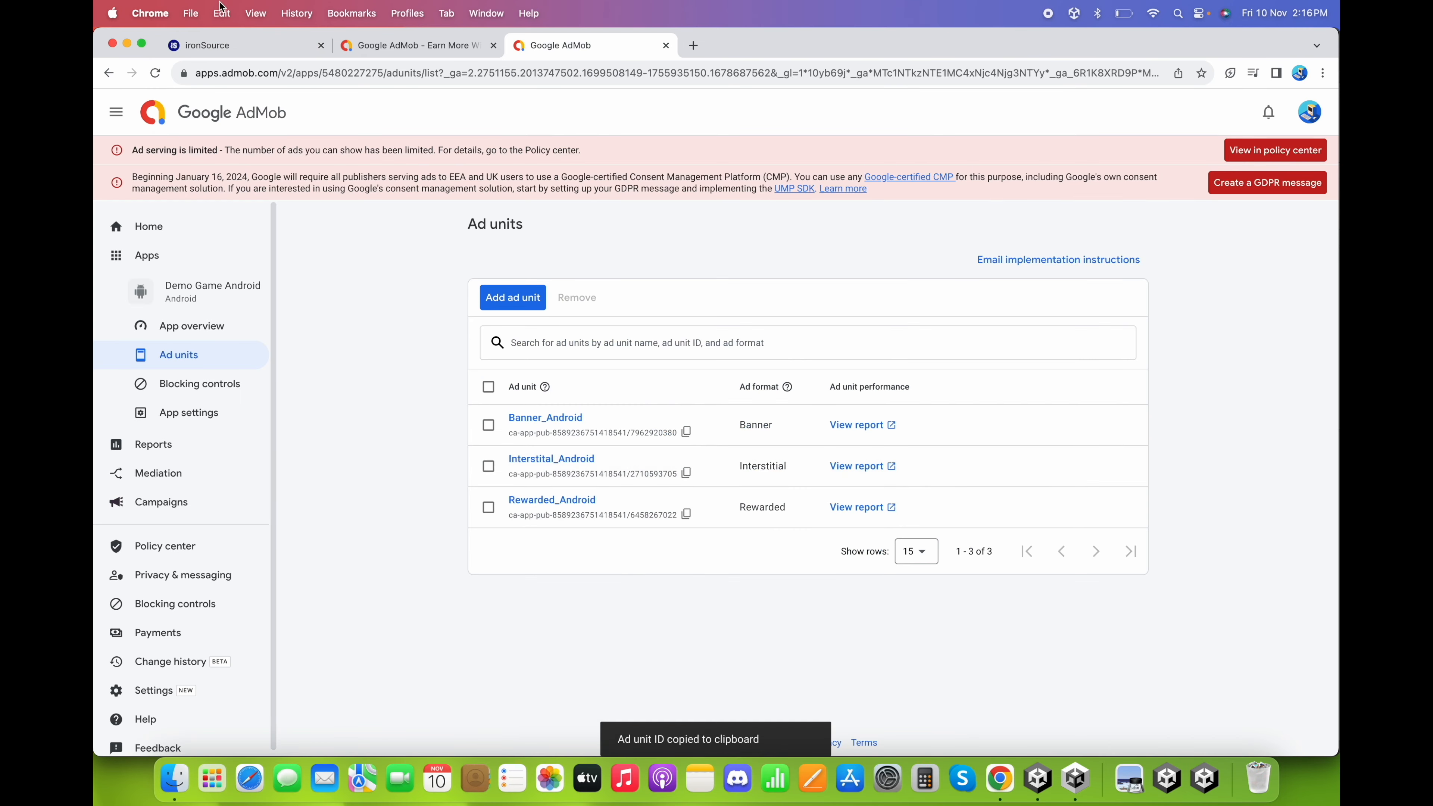
click(236, 43)
click(688, 452)
key(super+v)
Copy the Banner_Android ad unit ID from AdMob into the Banner ad unit ID and save the Google bidding setup
click(840, 409)
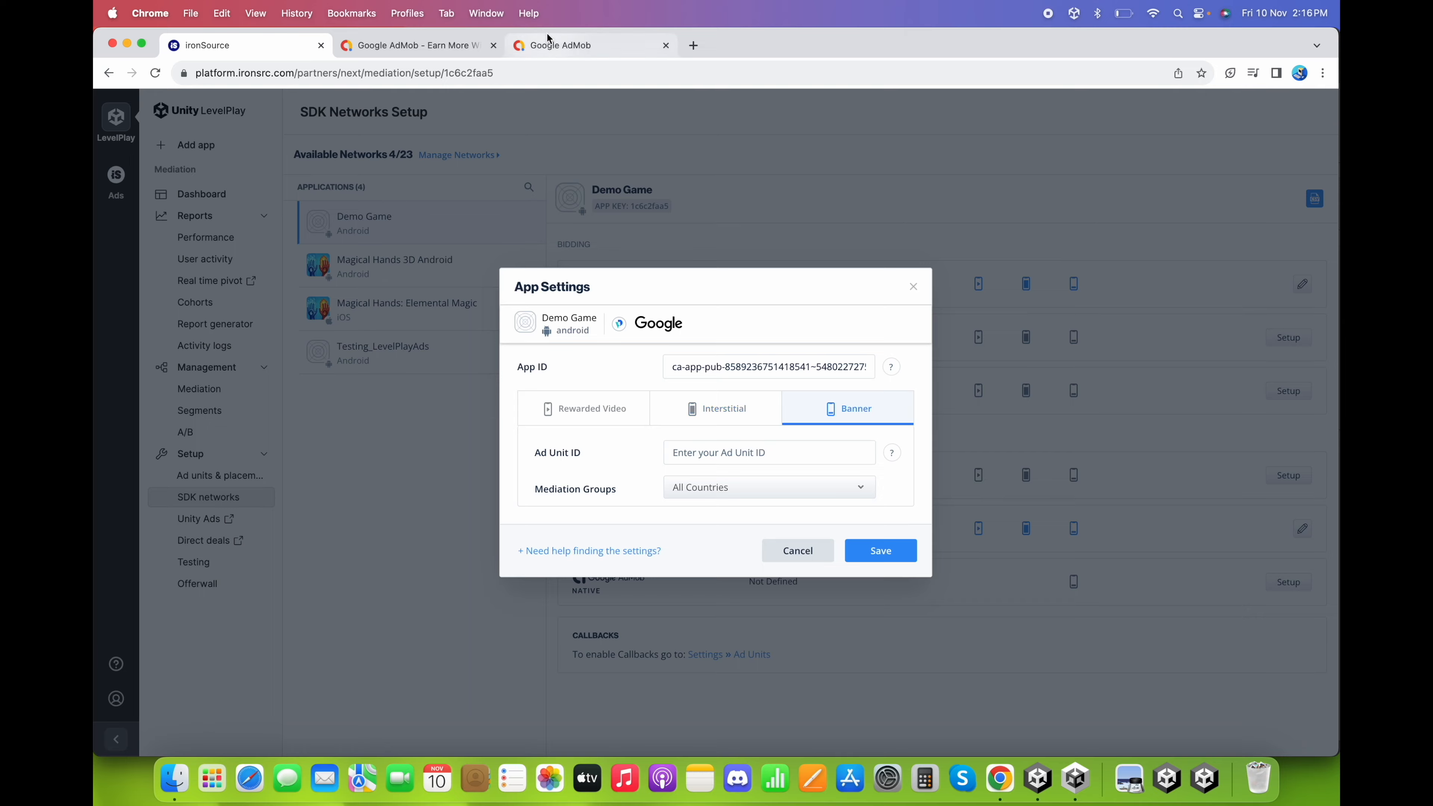
click(559, 44)
click(686, 431)
click(236, 45)
click(745, 452)
key(super+v)
click(873, 544)
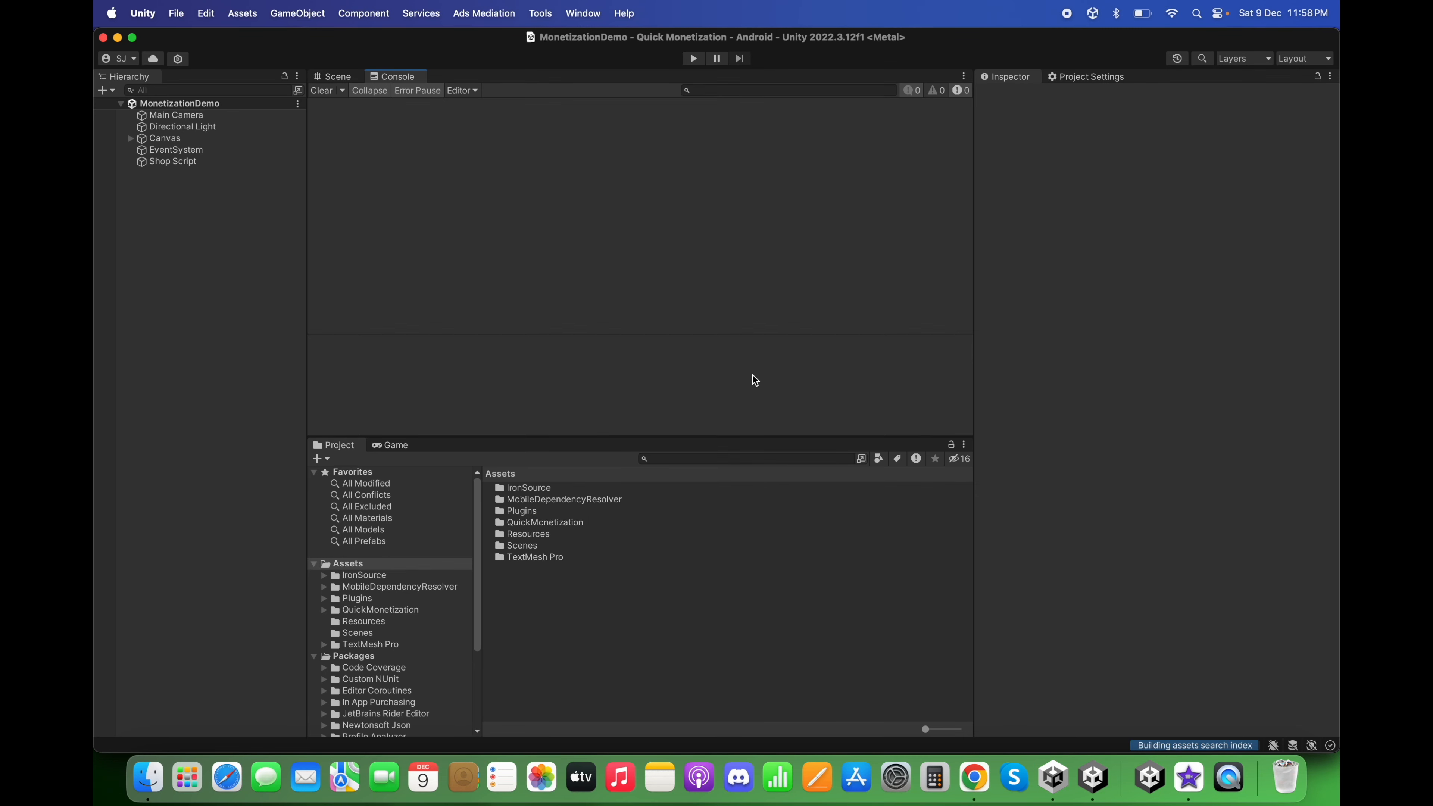
In the Unity Editor, select the organization in the project's Services settings and create a Unity project ID
click(212, 16)
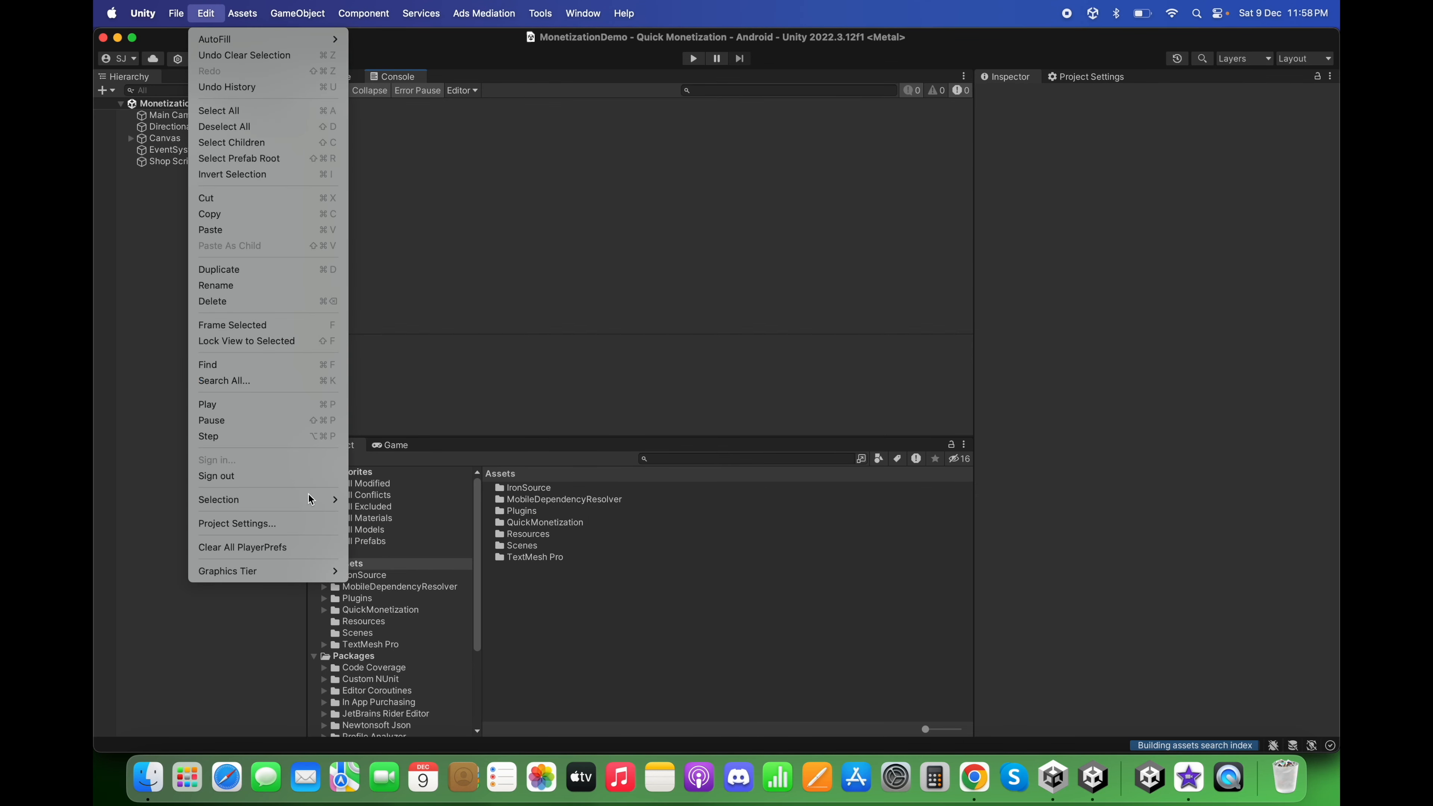
click(305, 523)
click(1030, 269)
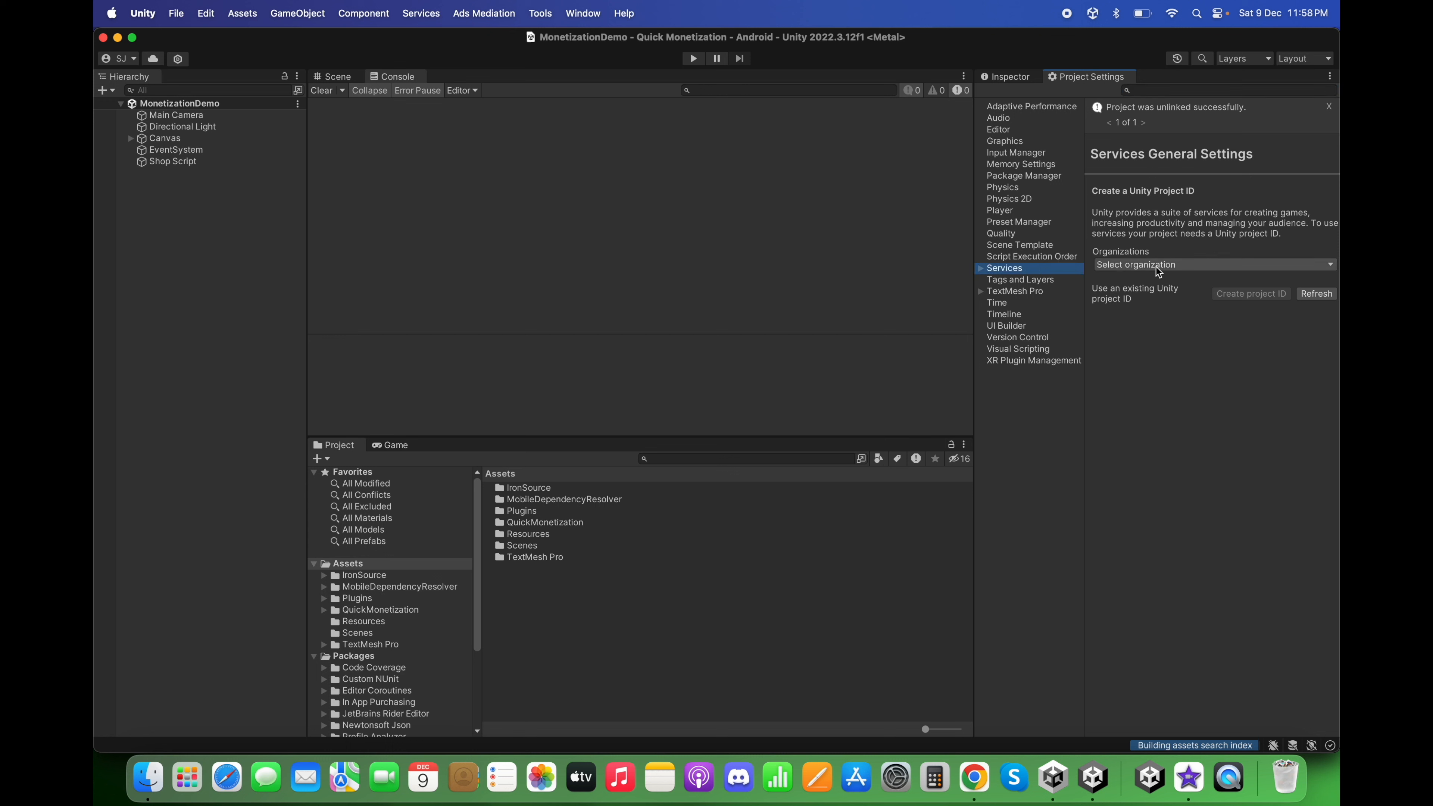
click(1139, 265)
click(1159, 315)
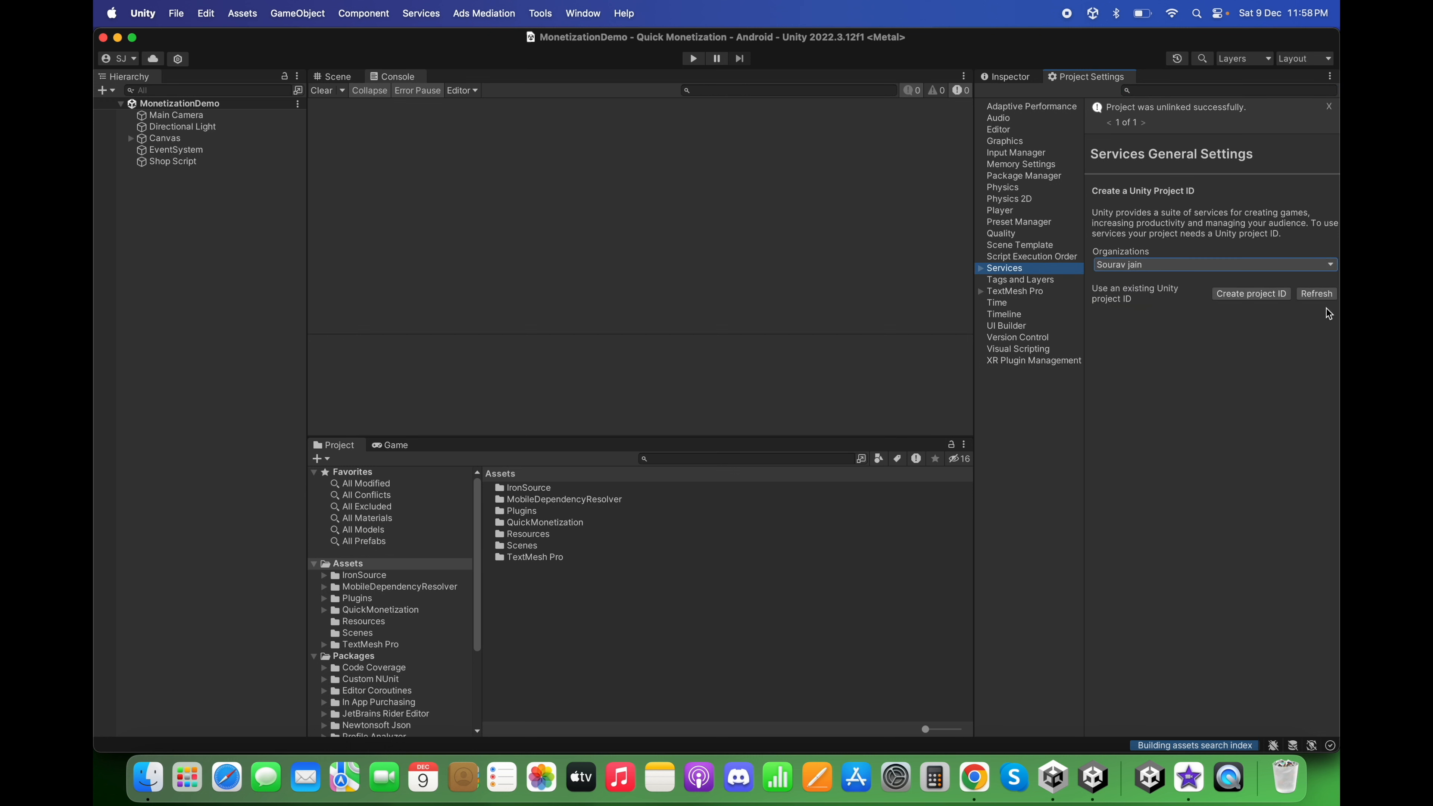
click(1280, 296)
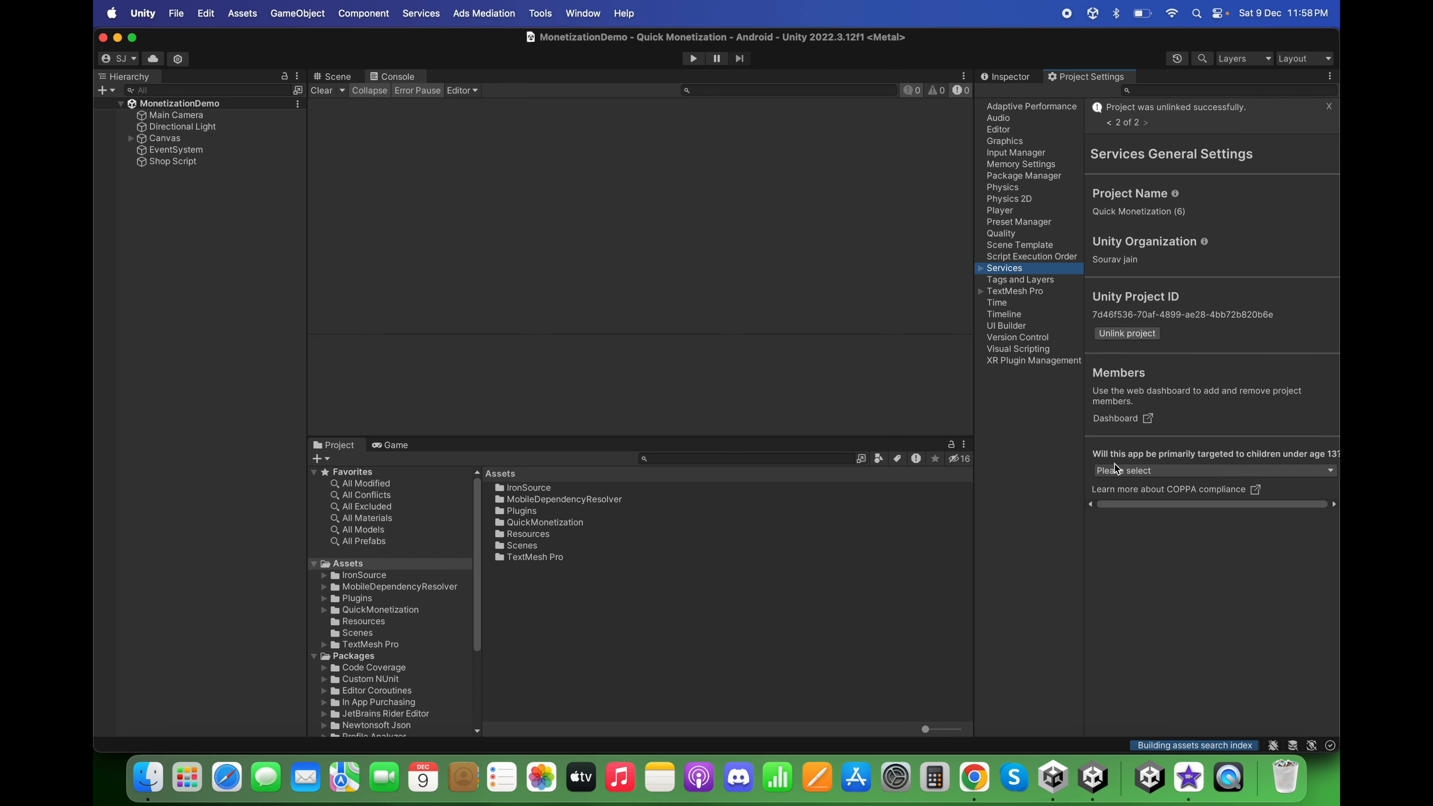
Set the question about primarily targeting children under age 13 to No and save the COPPA setting
drag(937, 414, 897, 414)
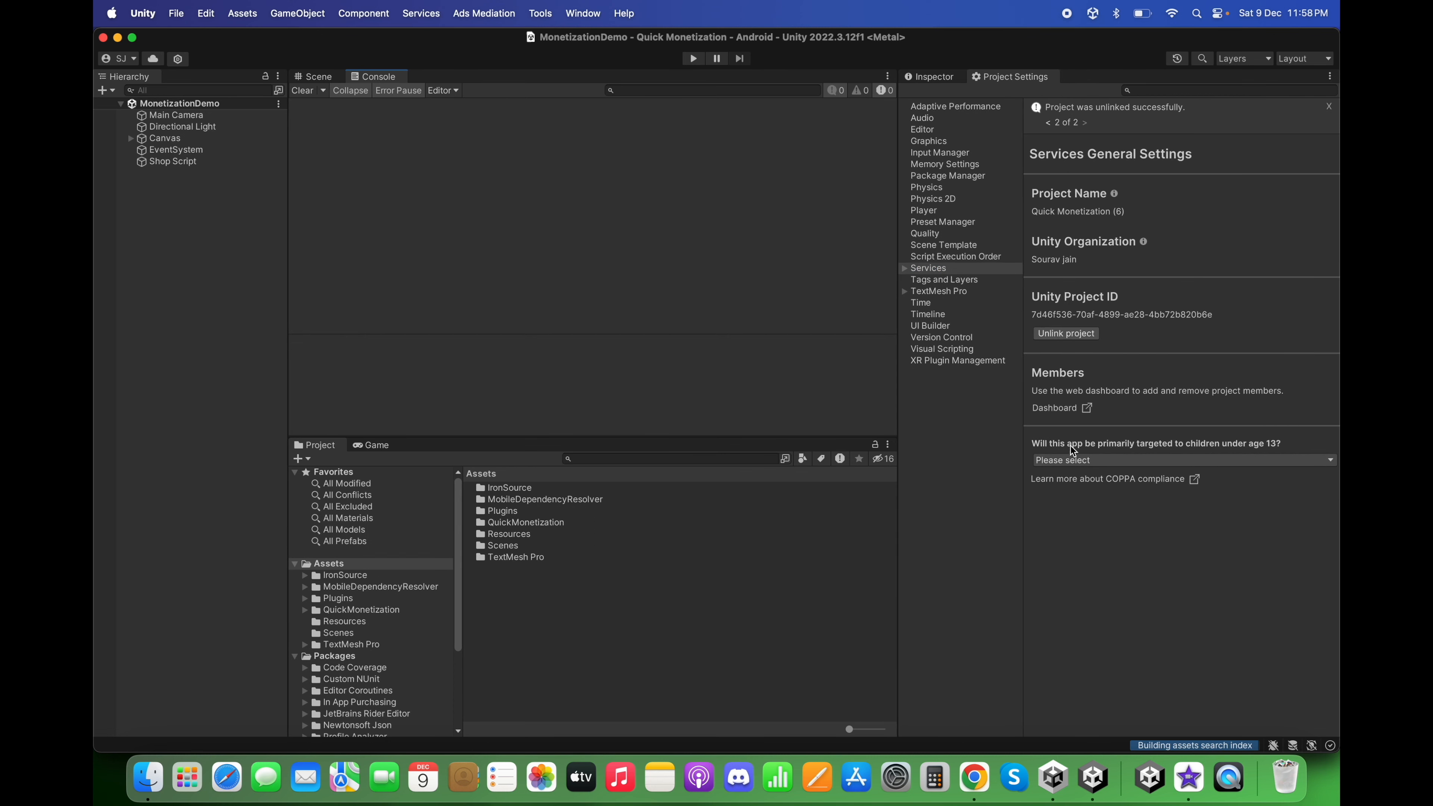
click(1058, 460)
click(1072, 495)
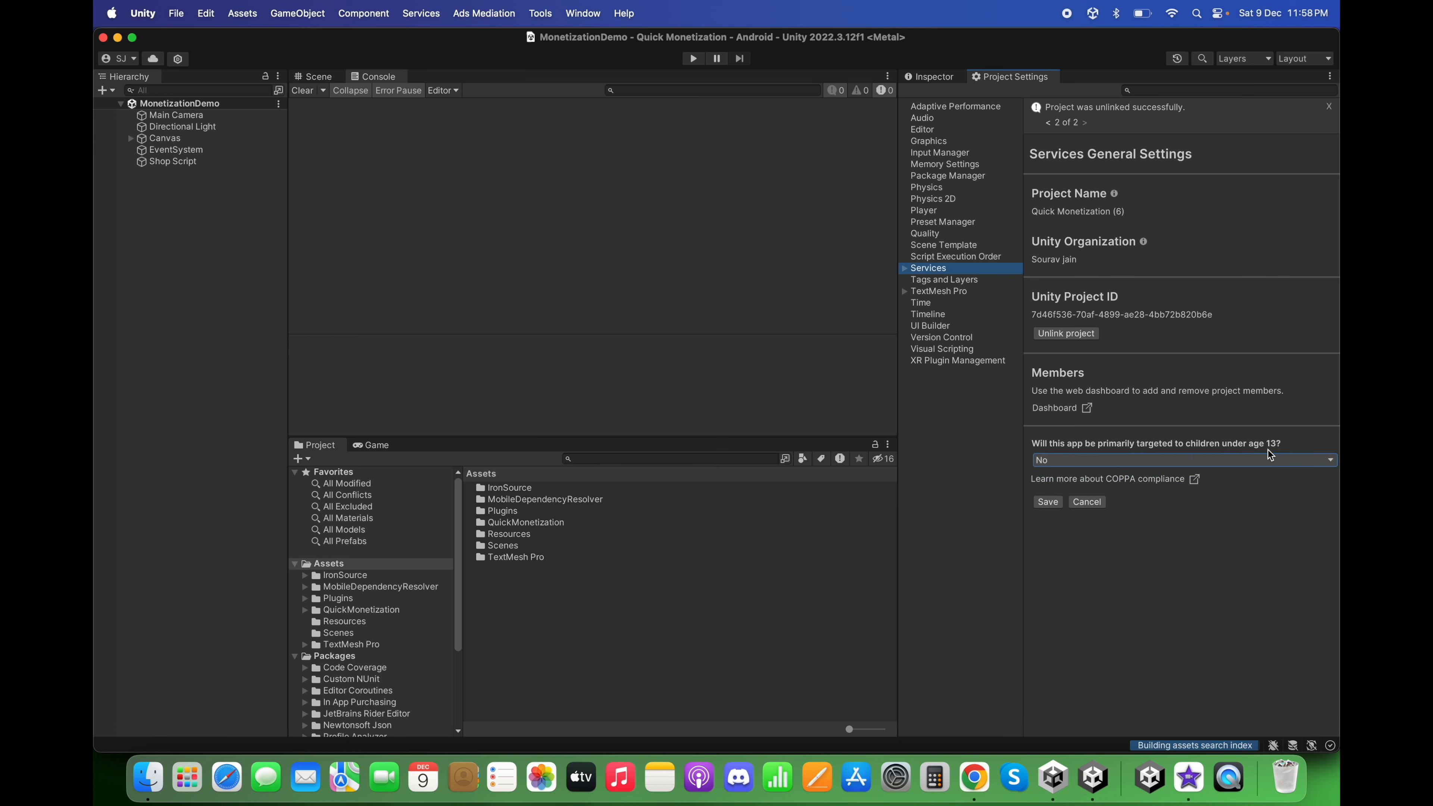
click(1047, 502)
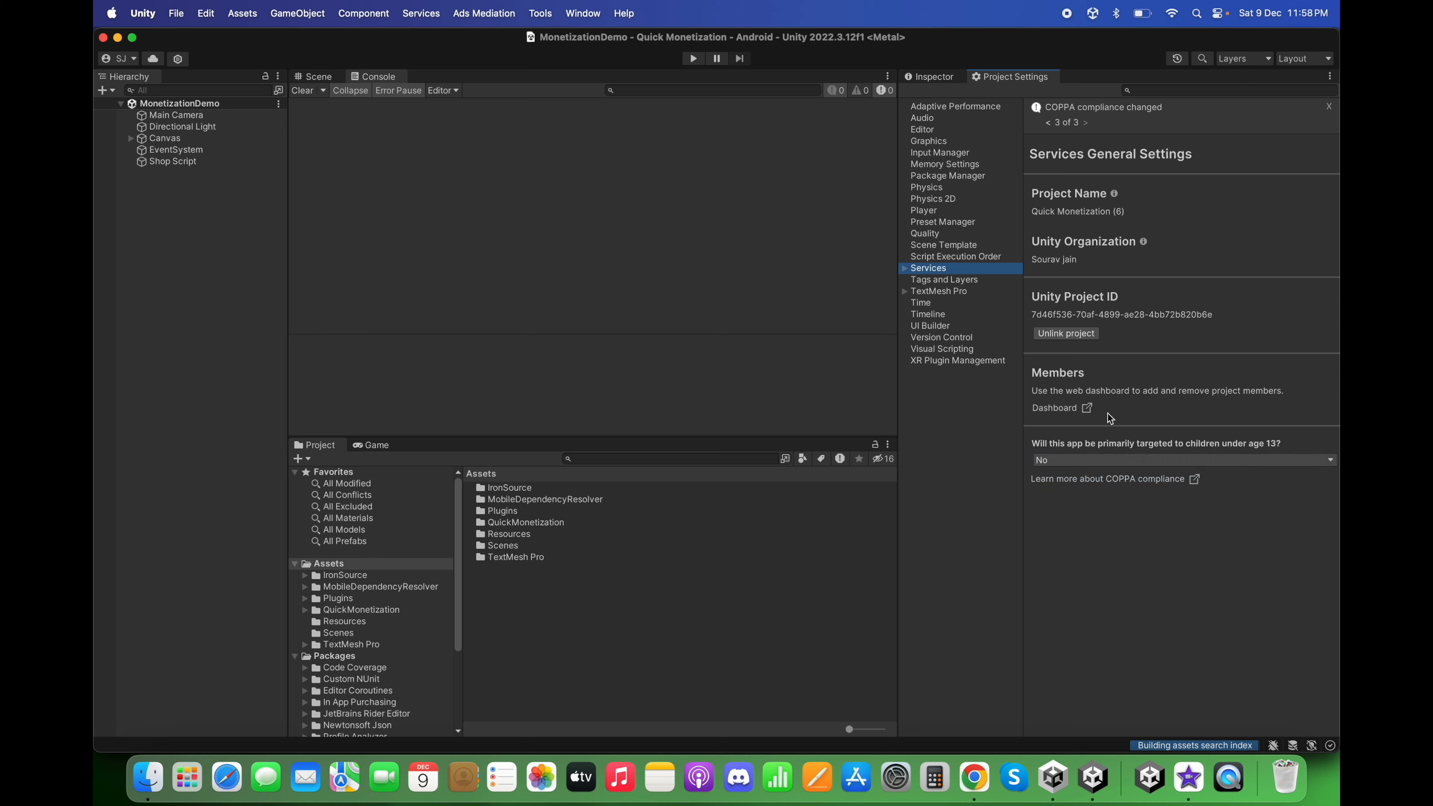
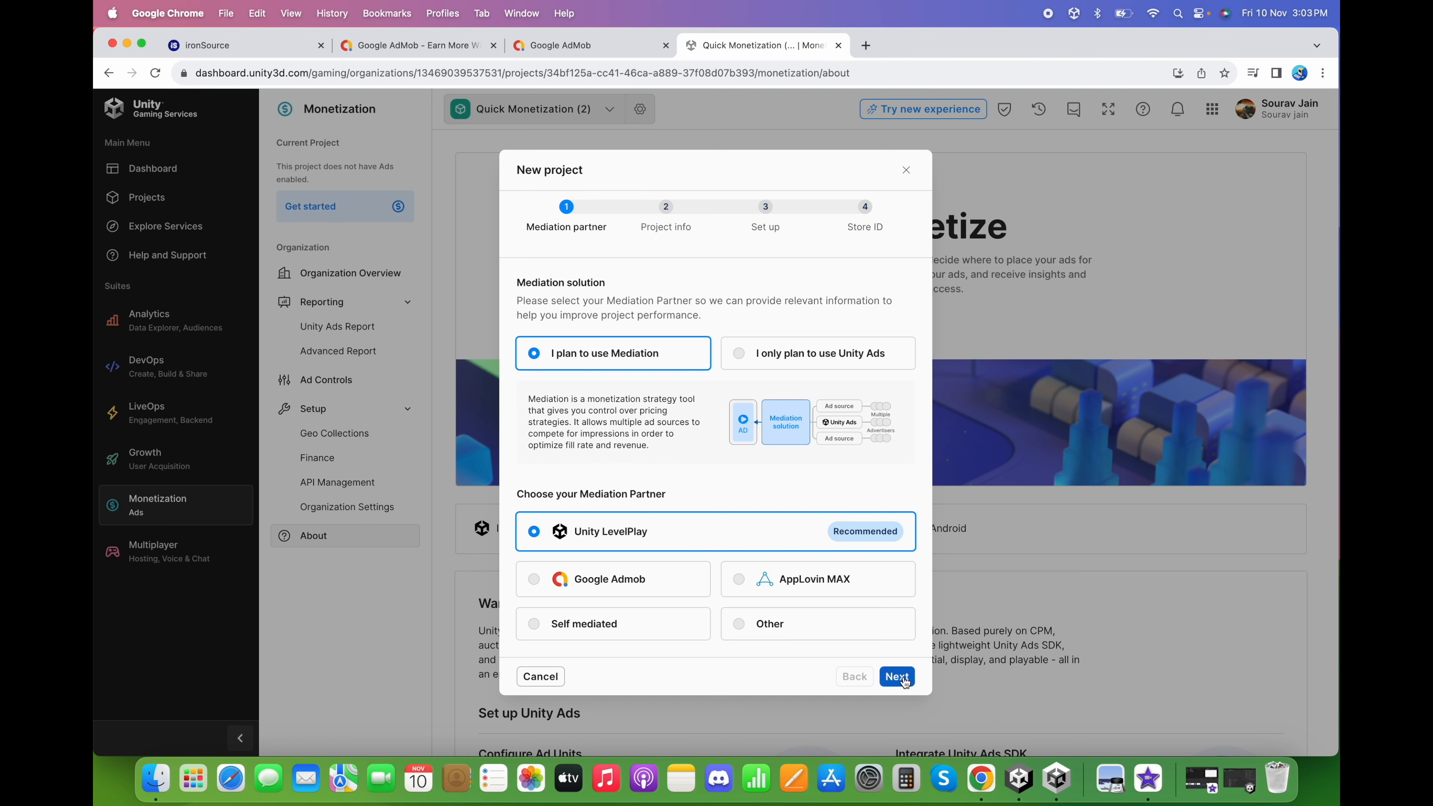
In the Unity Monetization dashboard, add the project with Unity LevelPlay mediation, fresh ad settings, Bidding placements and the app not live in a store
click(898, 677)
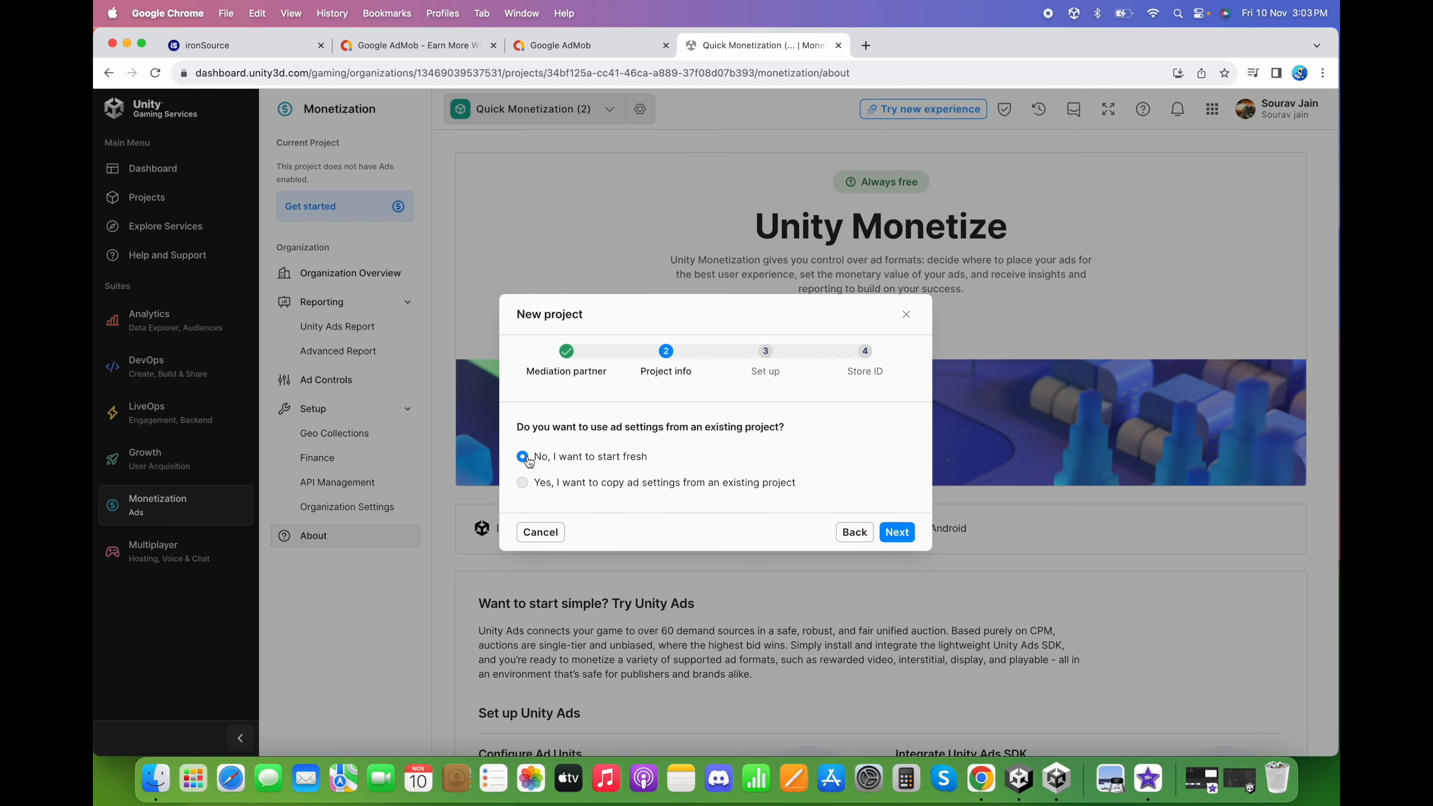
click(894, 532)
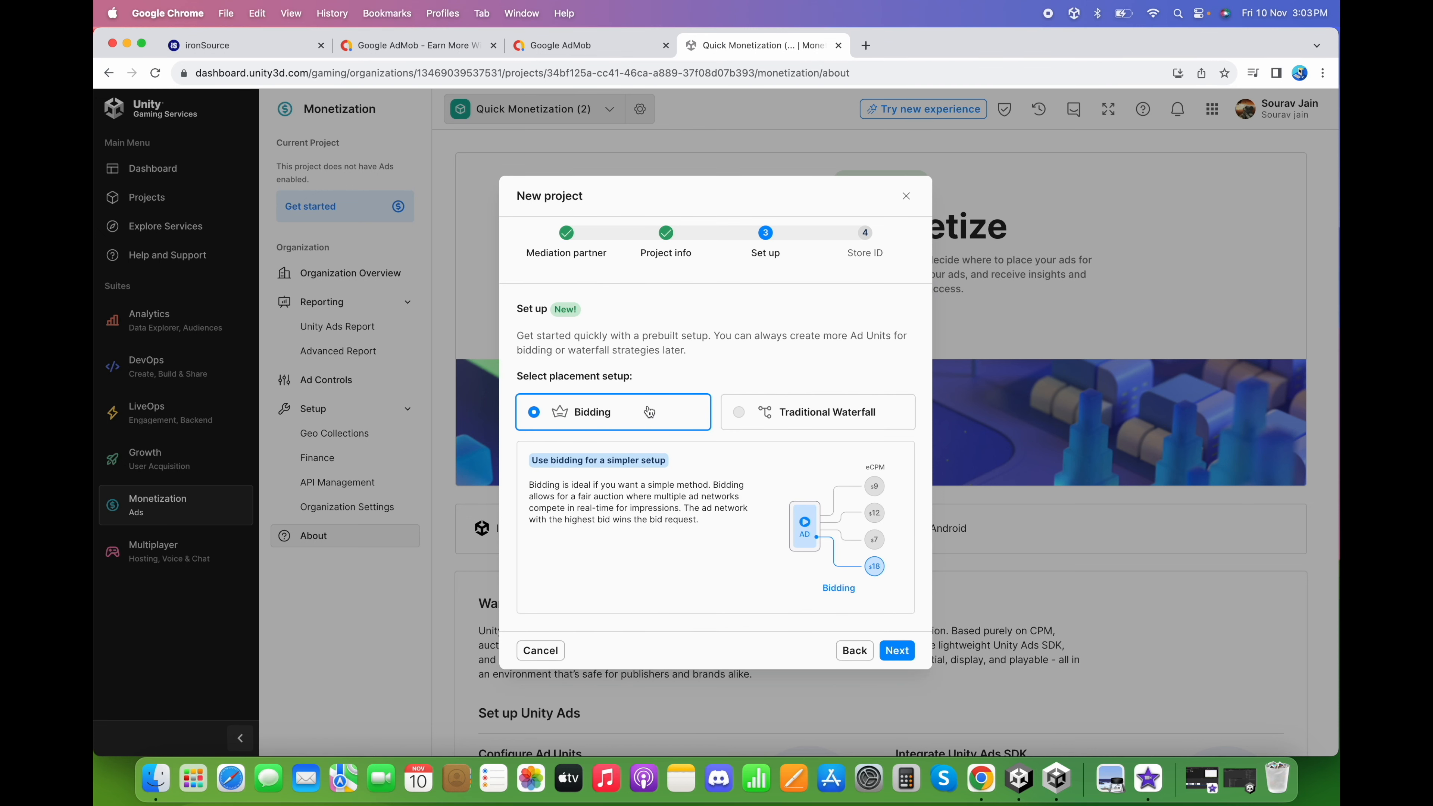
click(900, 649)
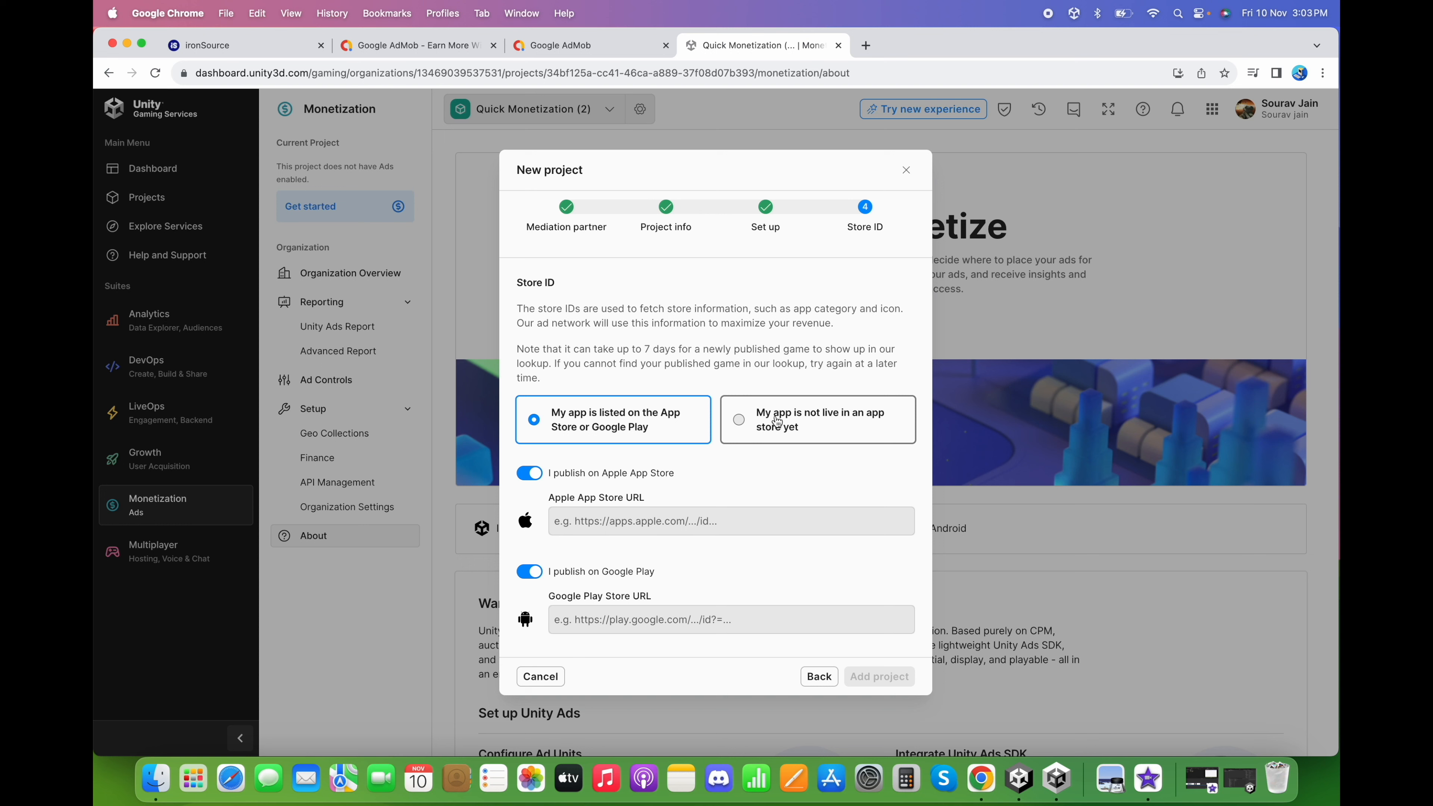
click(741, 421)
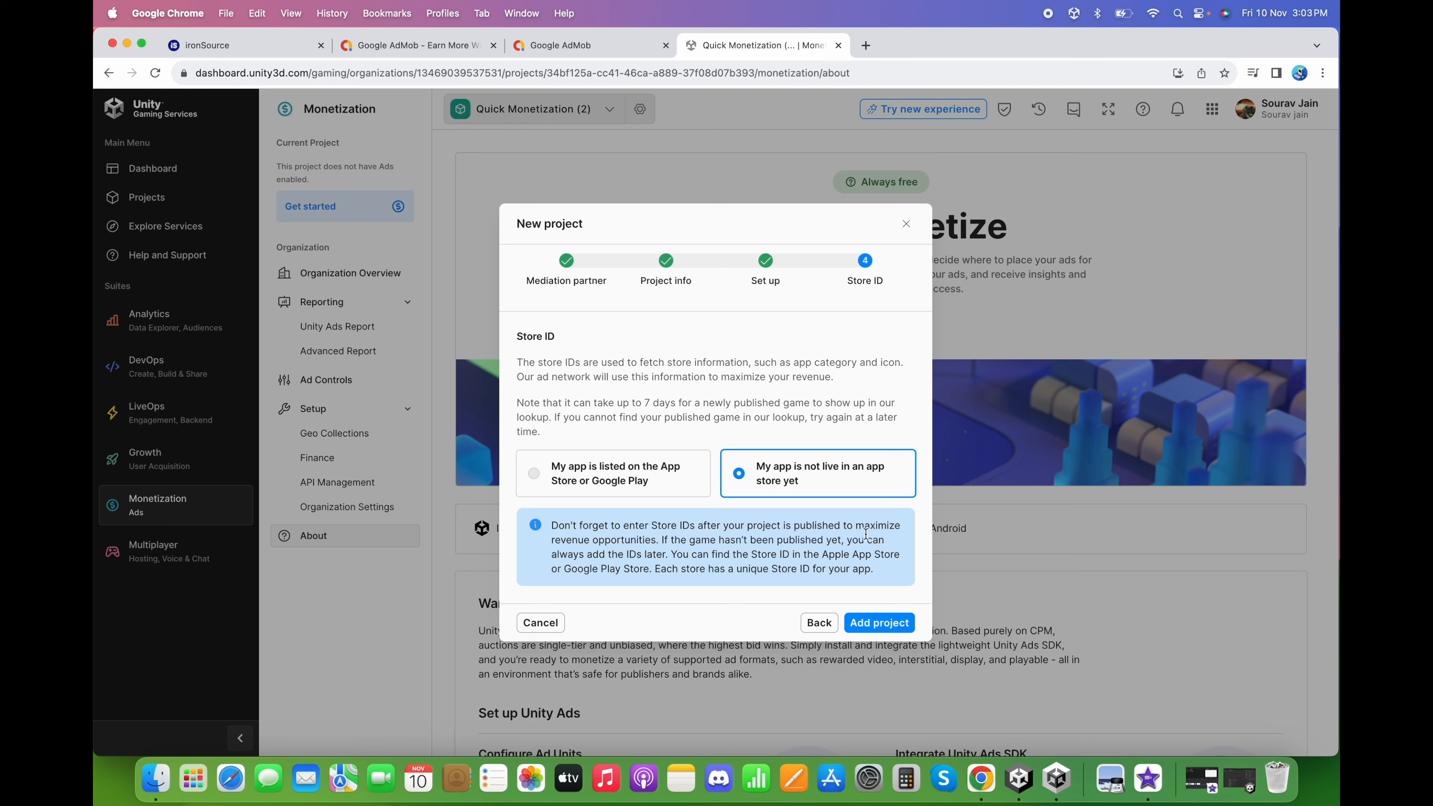
click(877, 624)
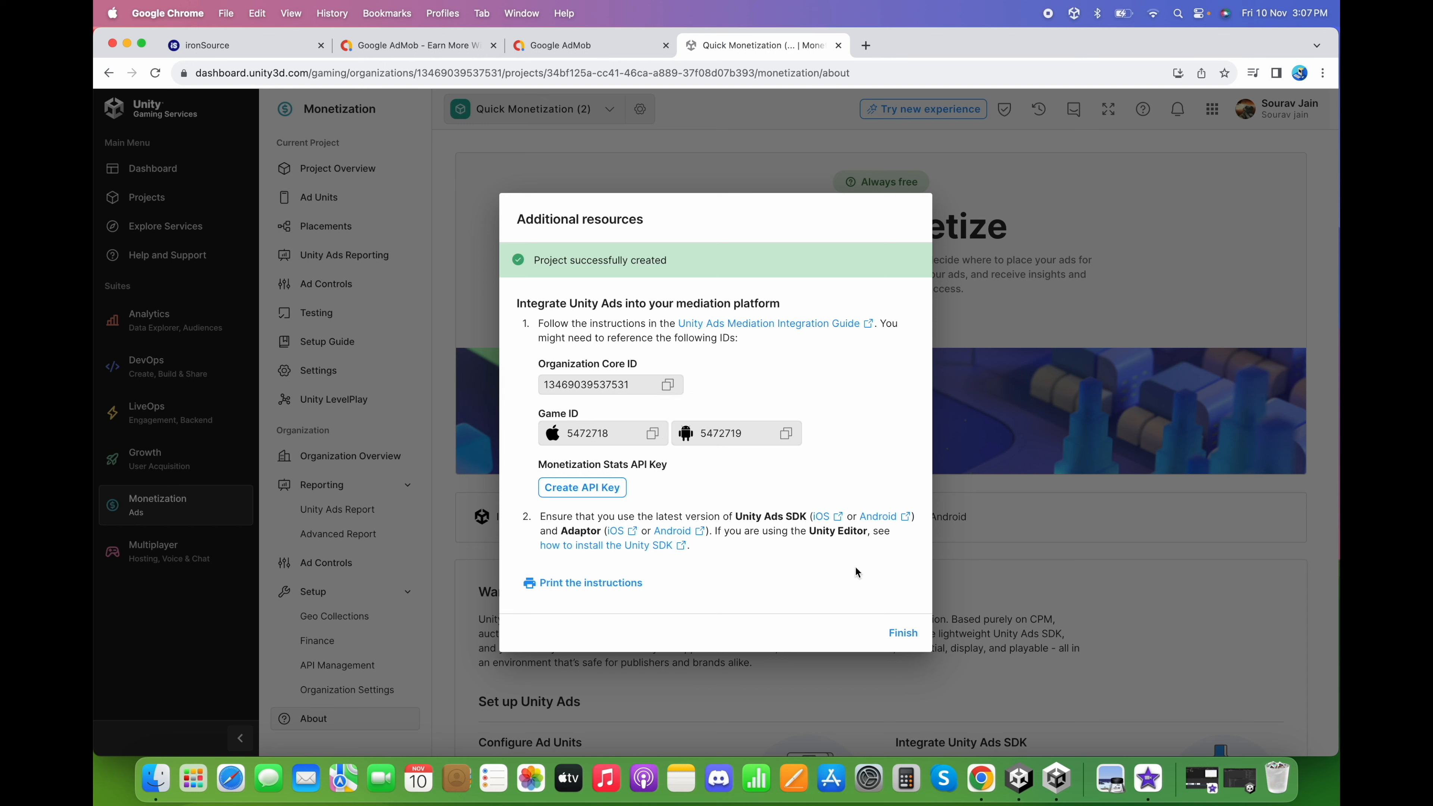
Finish the project creation and review the project's rewarded, interstitial and banner ad units
click(910, 632)
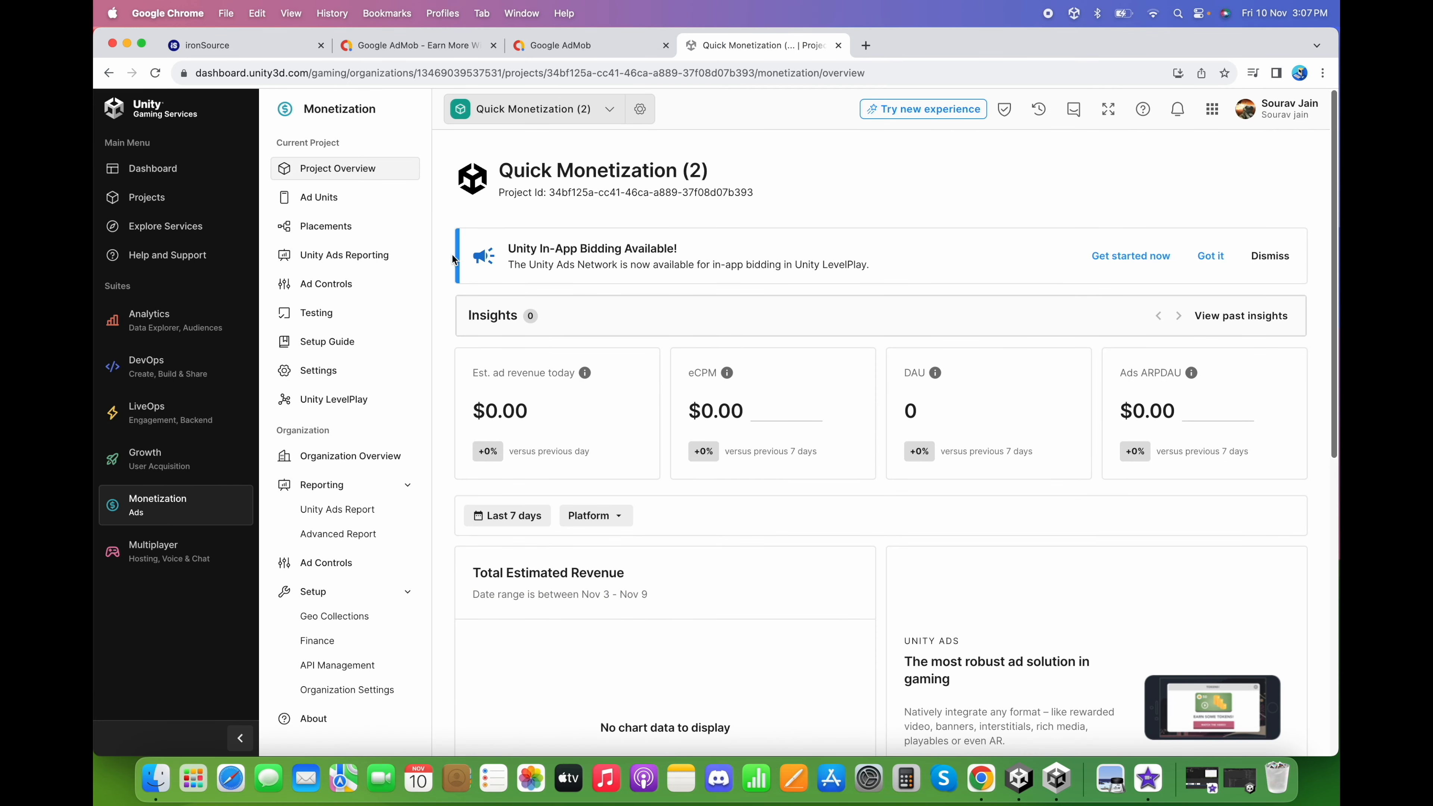
click(394, 201)
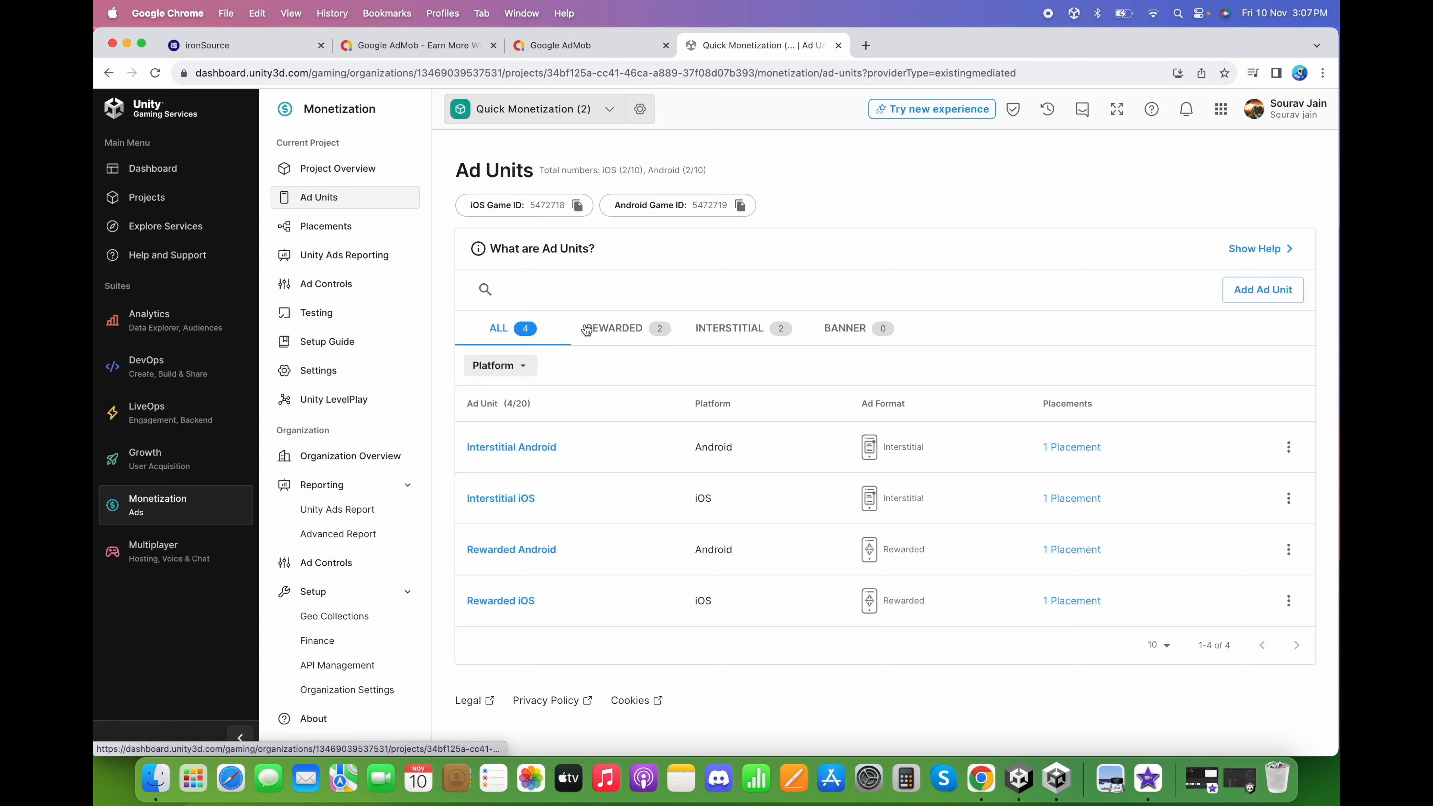
click(639, 329)
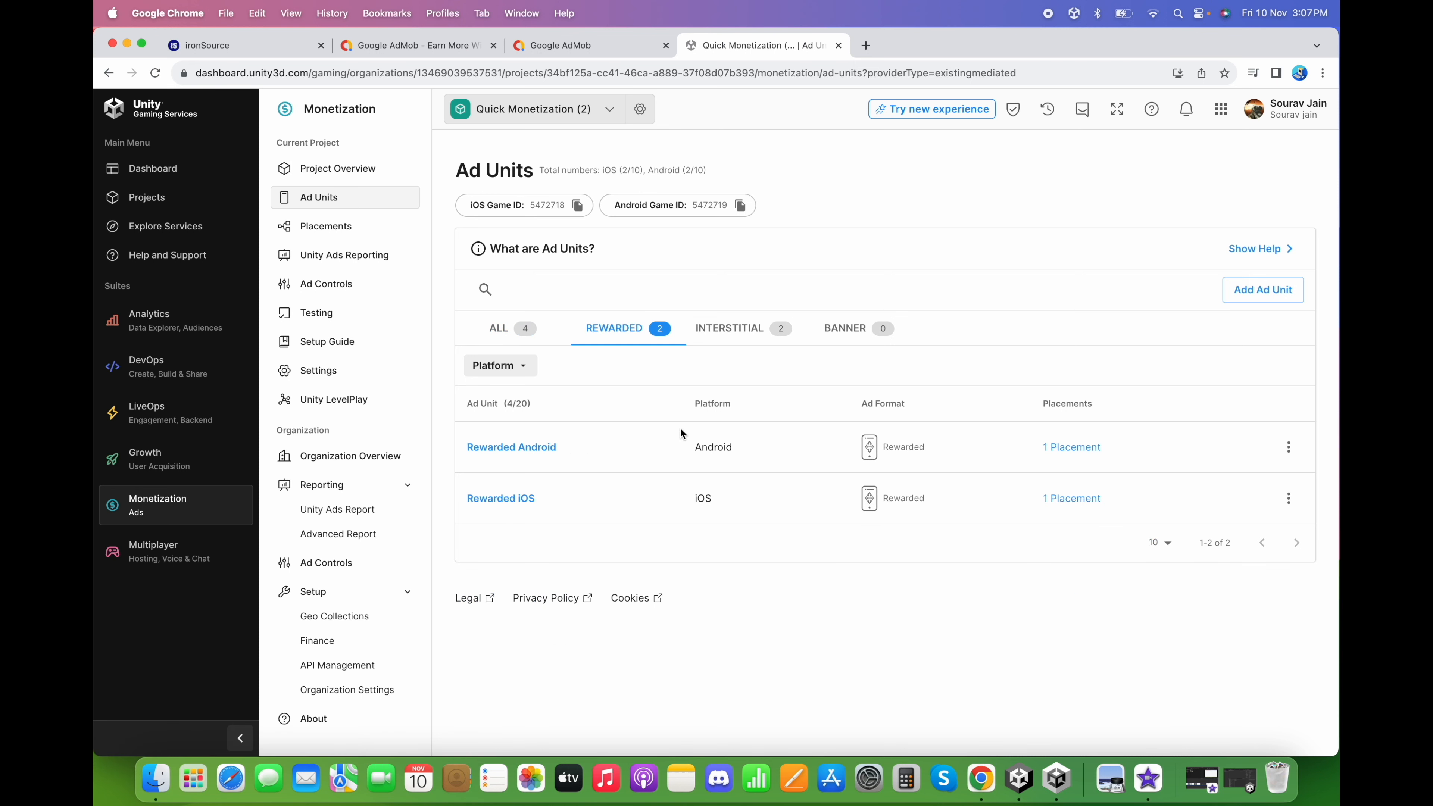
click(733, 329)
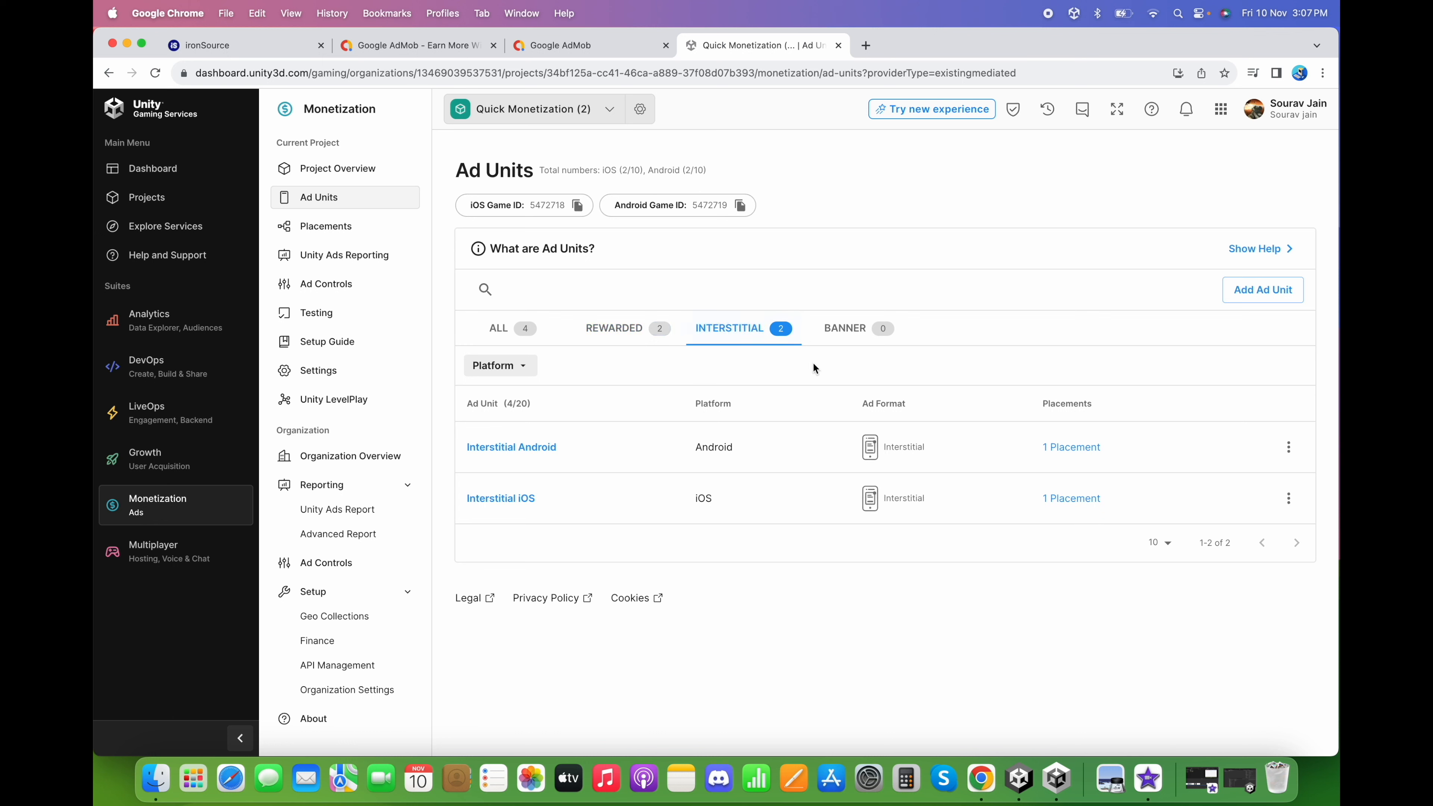
click(862, 328)
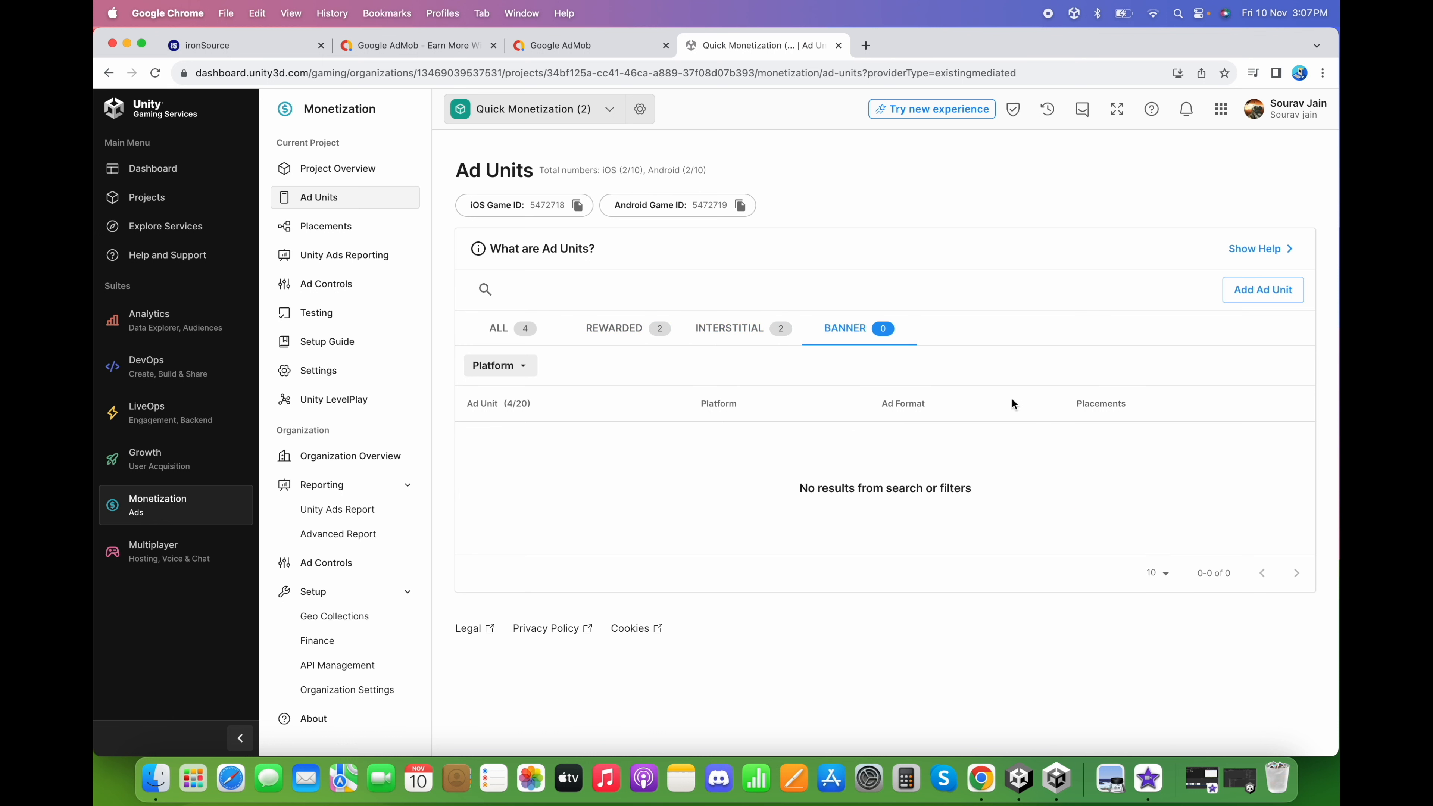
Create an ad unit named Banner_Android for the Android platform with the Banner ad format
click(1243, 296)
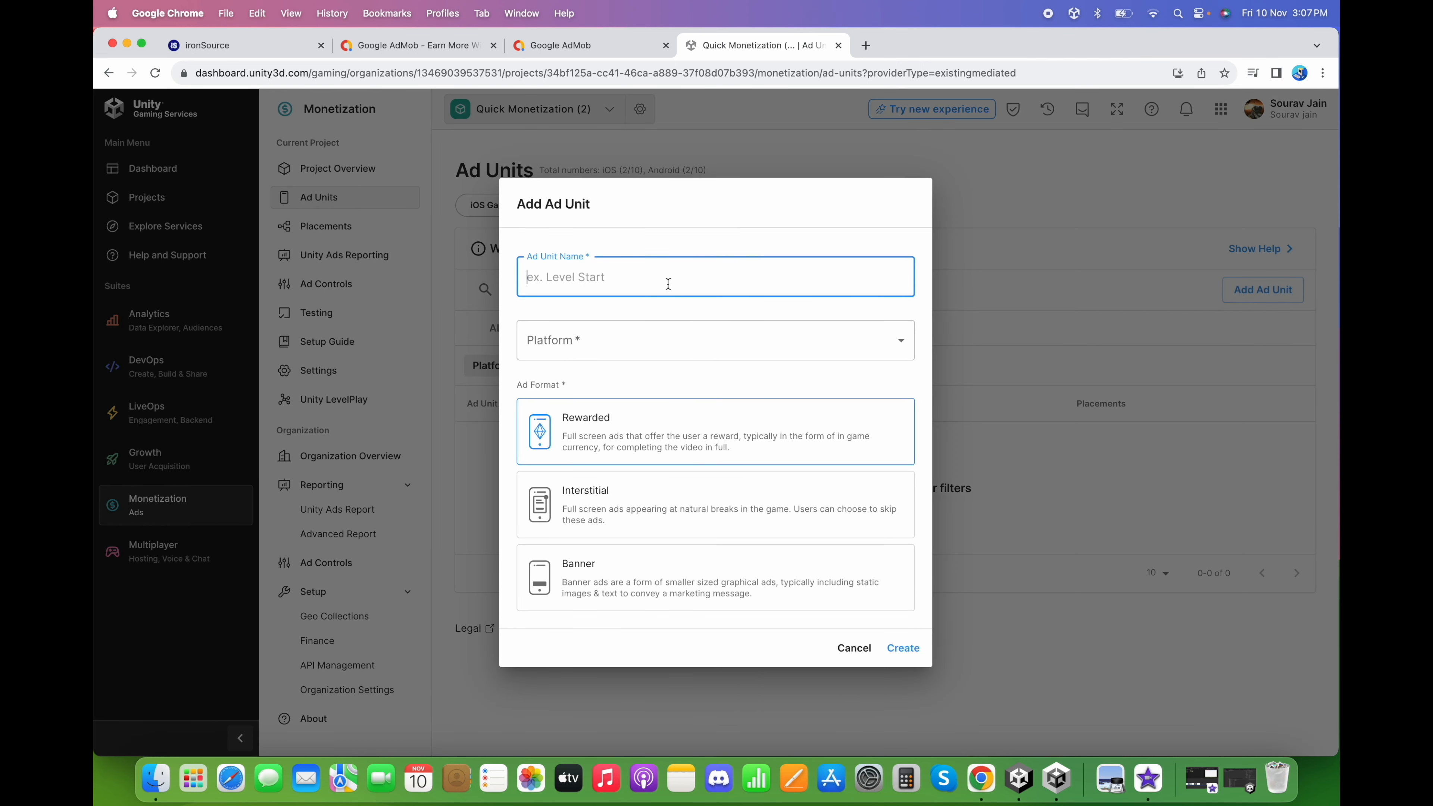
text(Banner_Android)
click(613, 340)
click(573, 373)
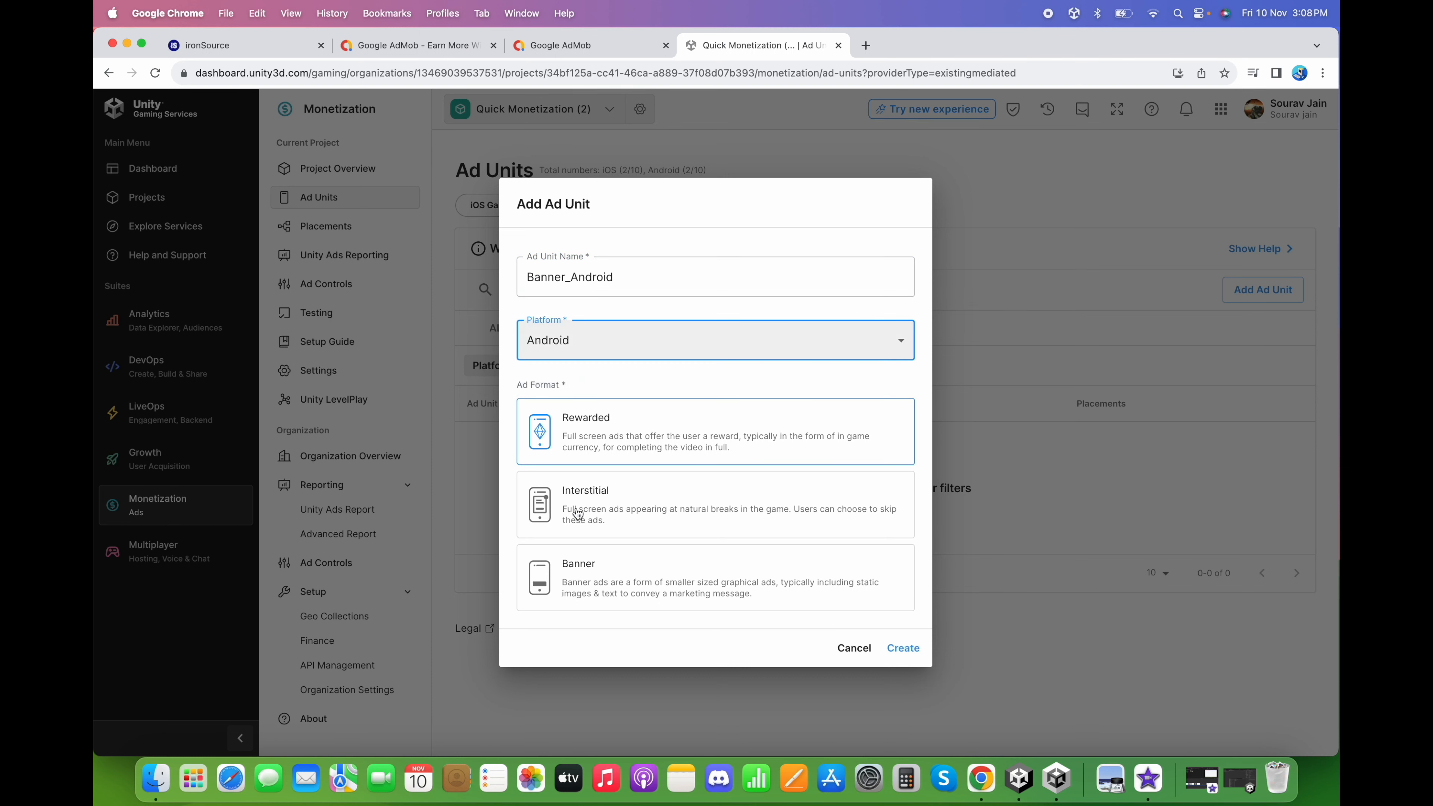
click(591, 576)
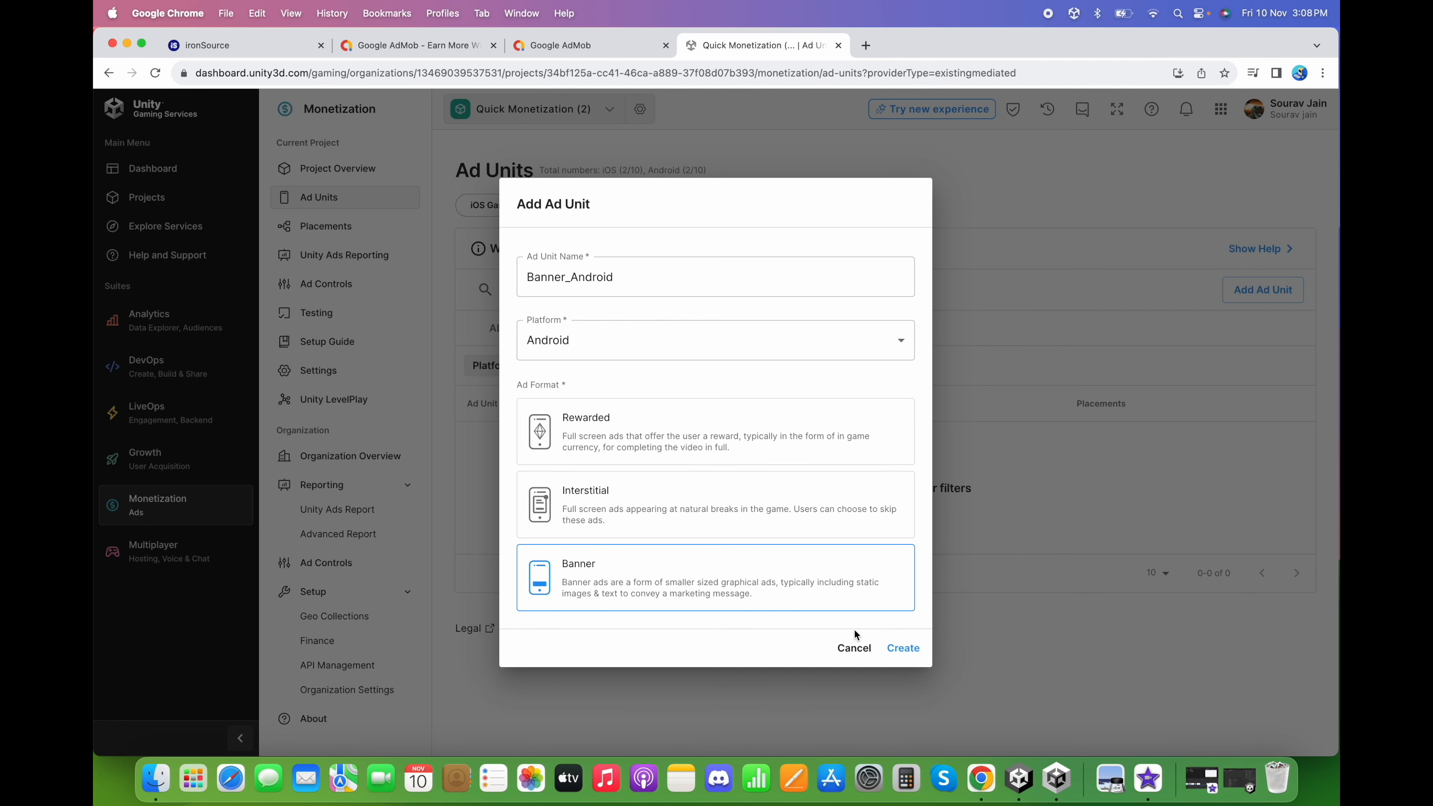
click(906, 649)
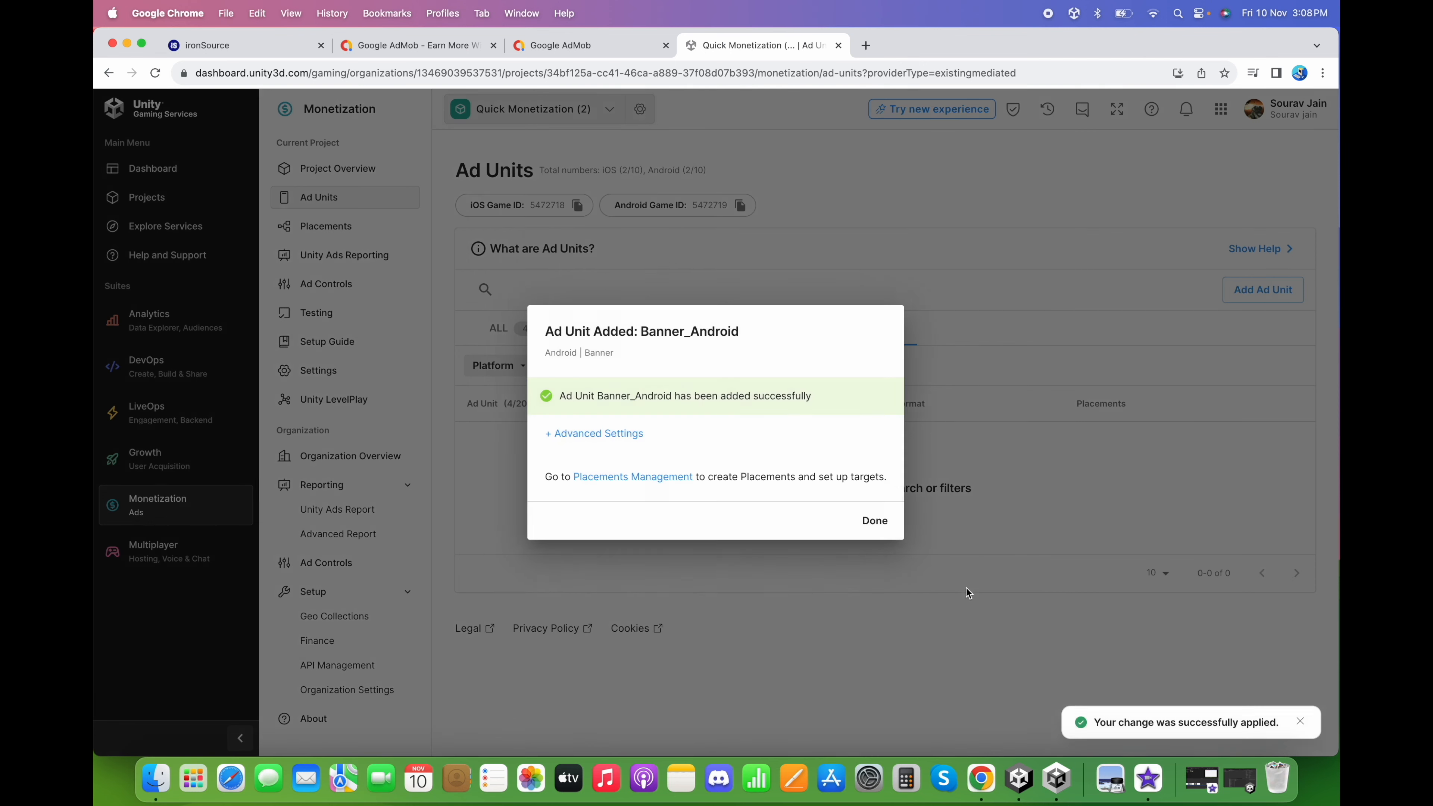
click(876, 522)
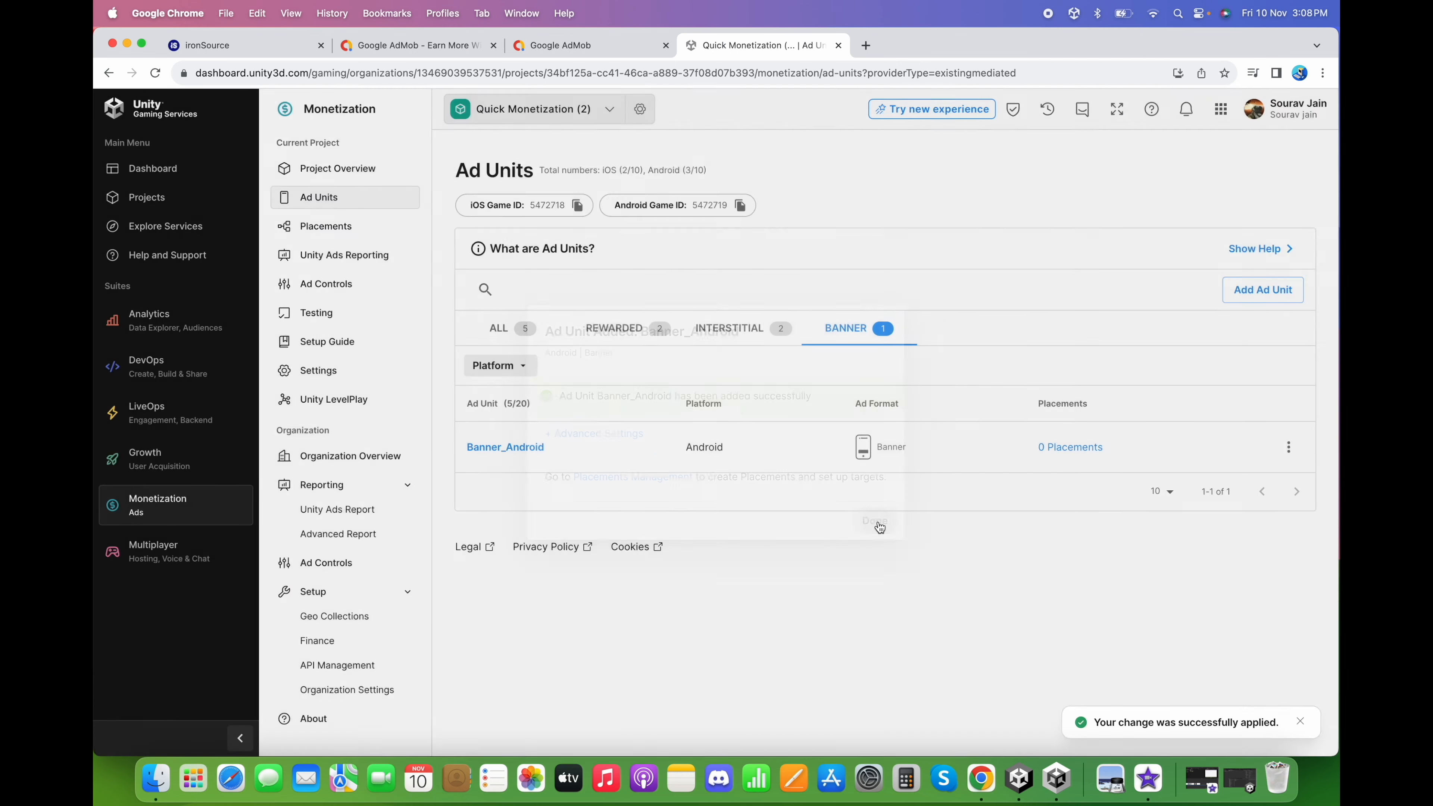
Add a Bidding placement named banner_android to the Banner_Android ad unit
click(1070, 447)
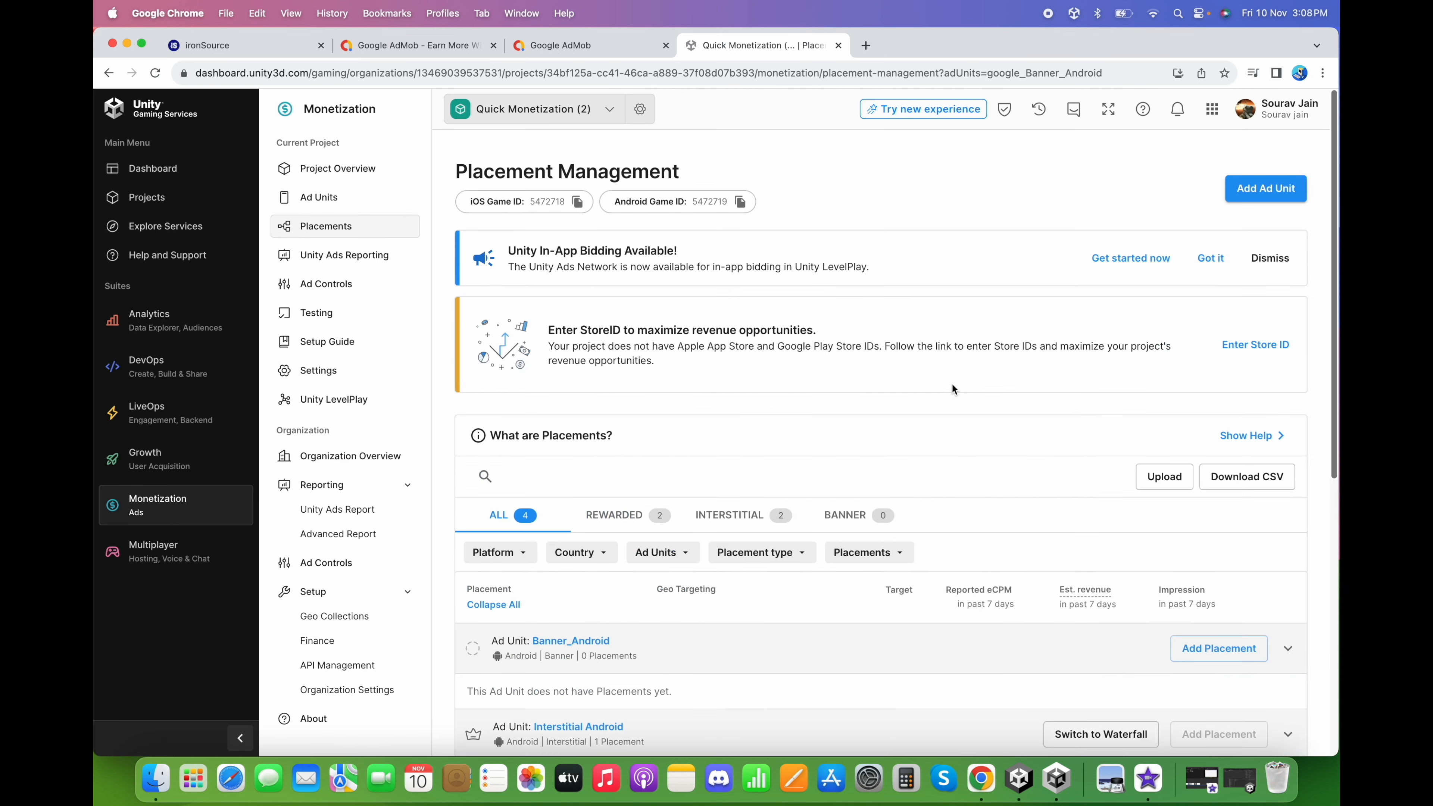
scroll(952, 386, down, 3)
click(854, 388)
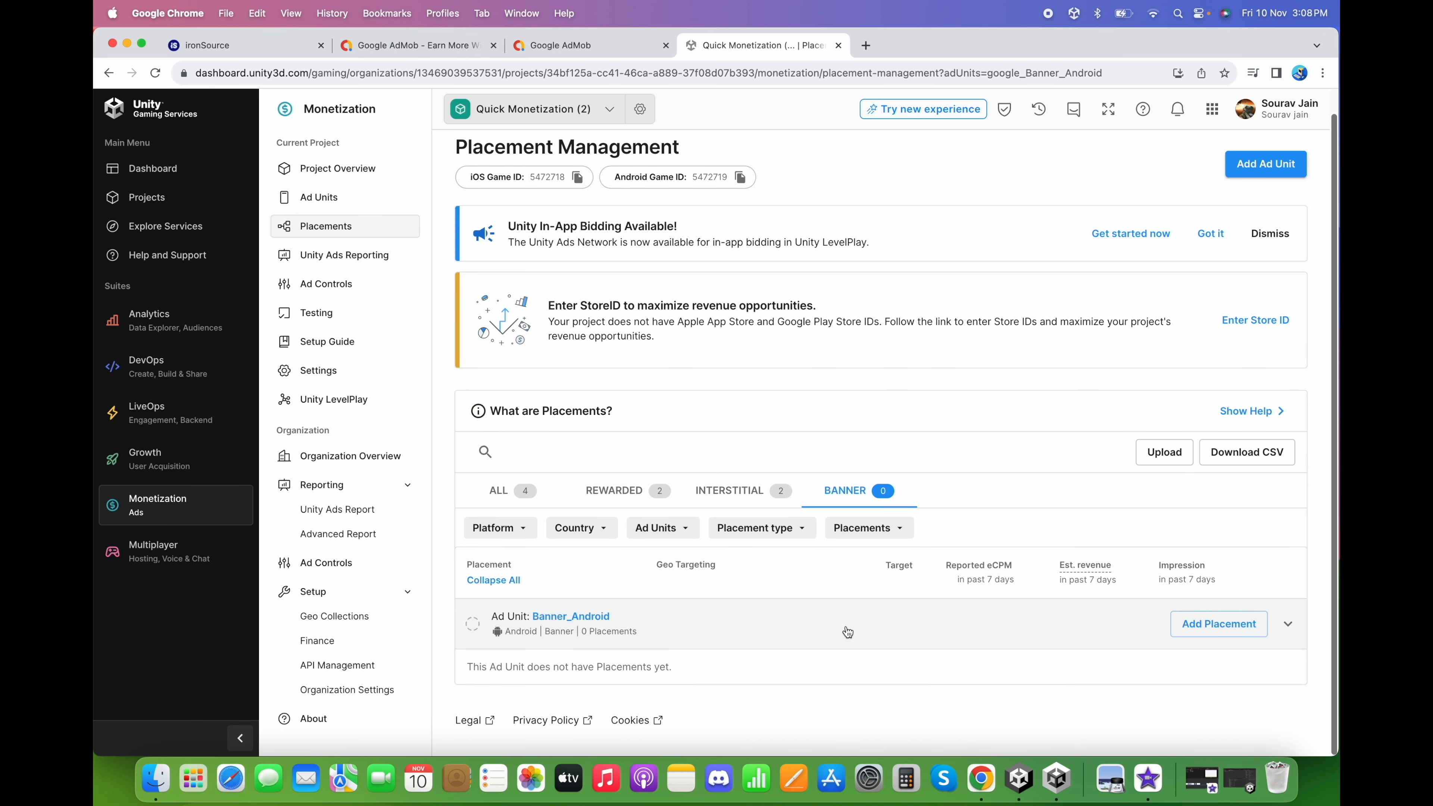
click(1246, 625)
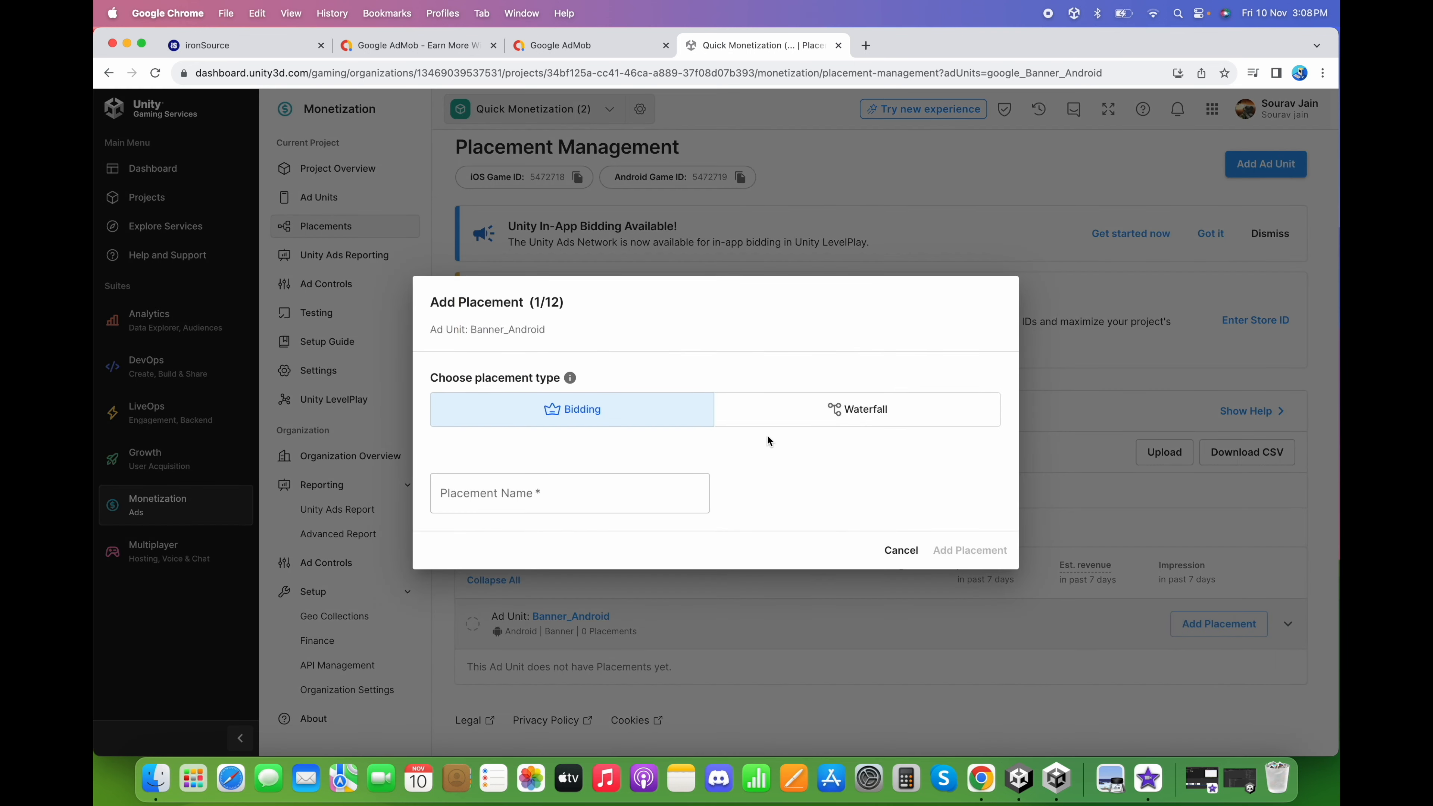
click(558, 496)
text(banner)
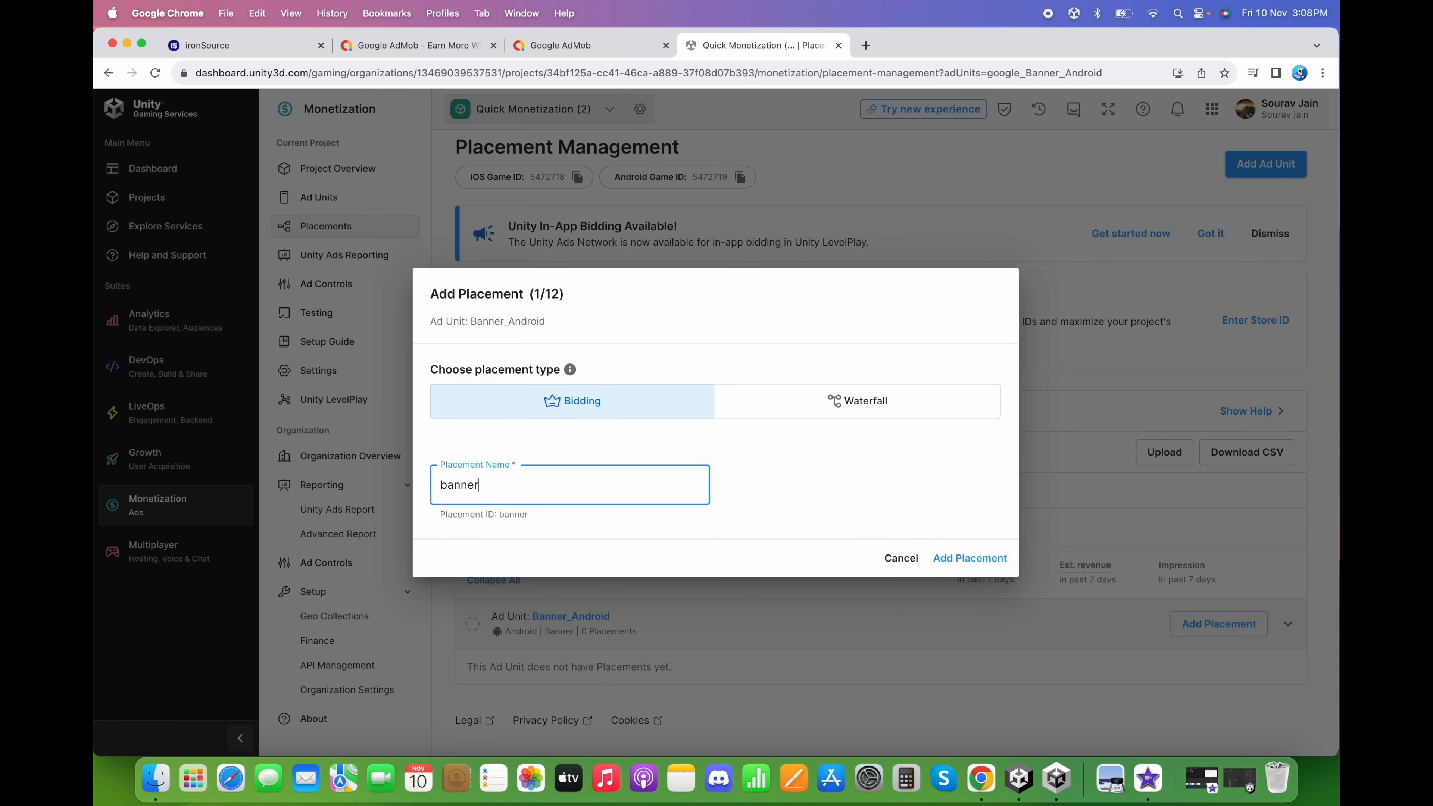
text(_android)
click(957, 556)
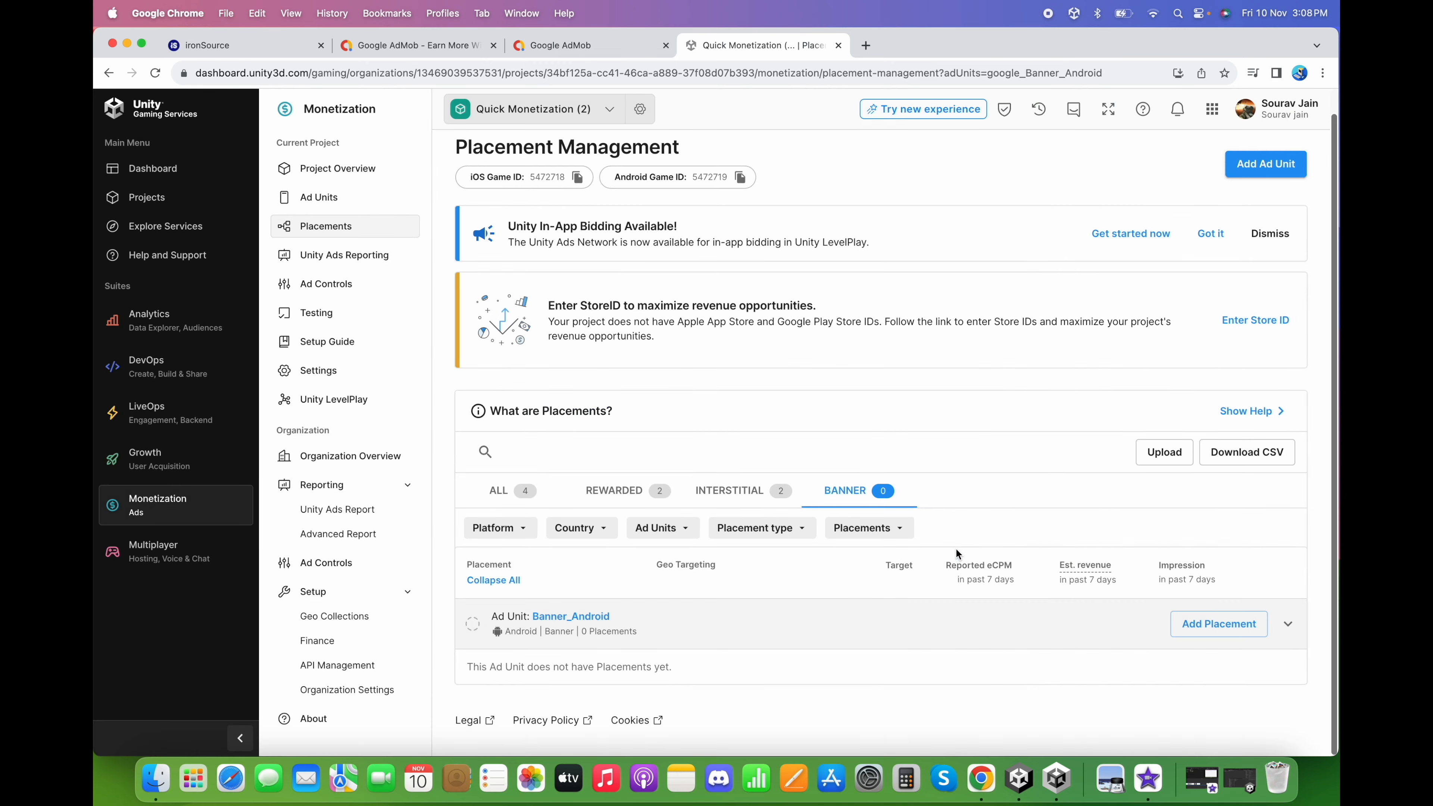
scroll(1059, 561, down, 1)
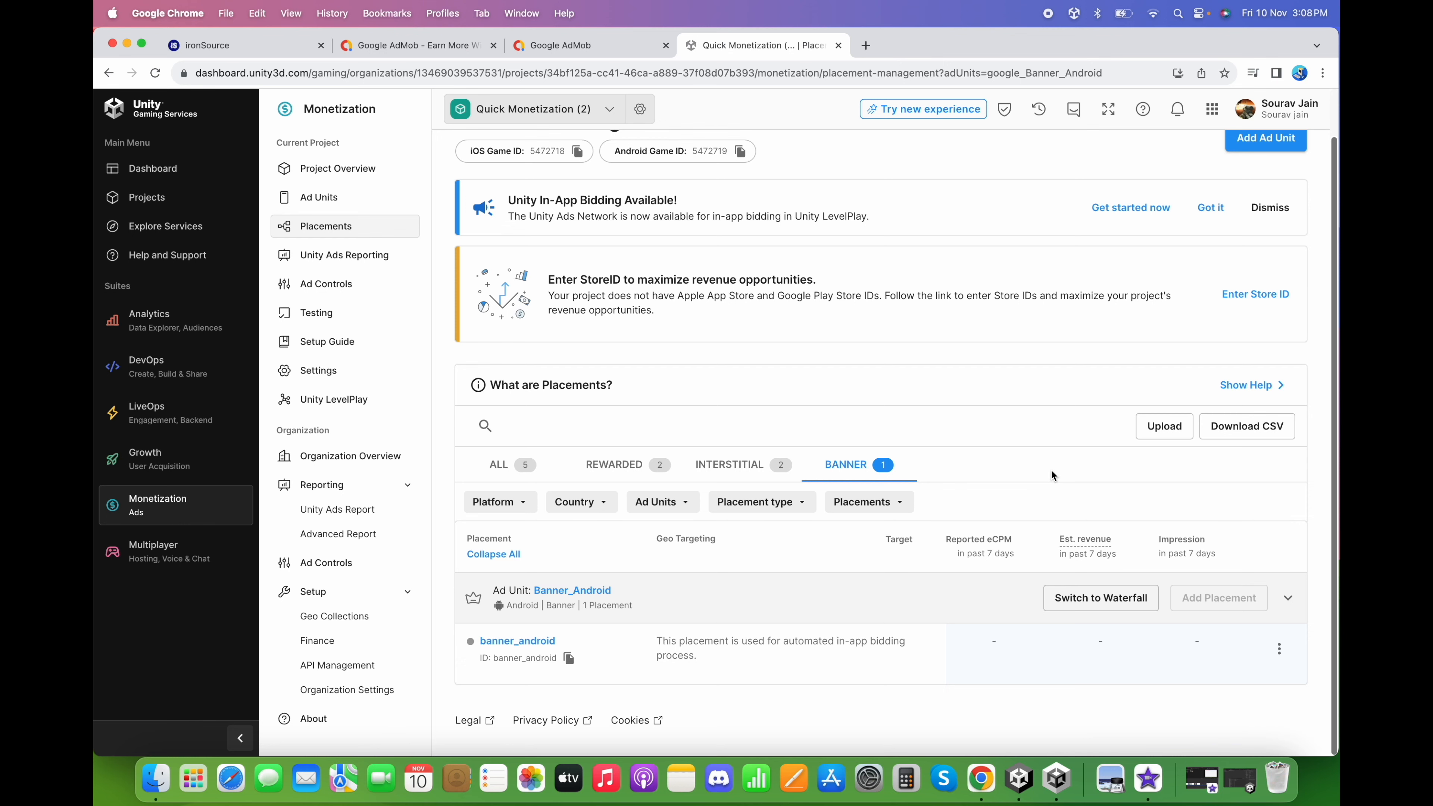
Create an ad unit named Banner_iOS for the iOS platform with the Banner ad format
scroll(1051, 470, up, 2)
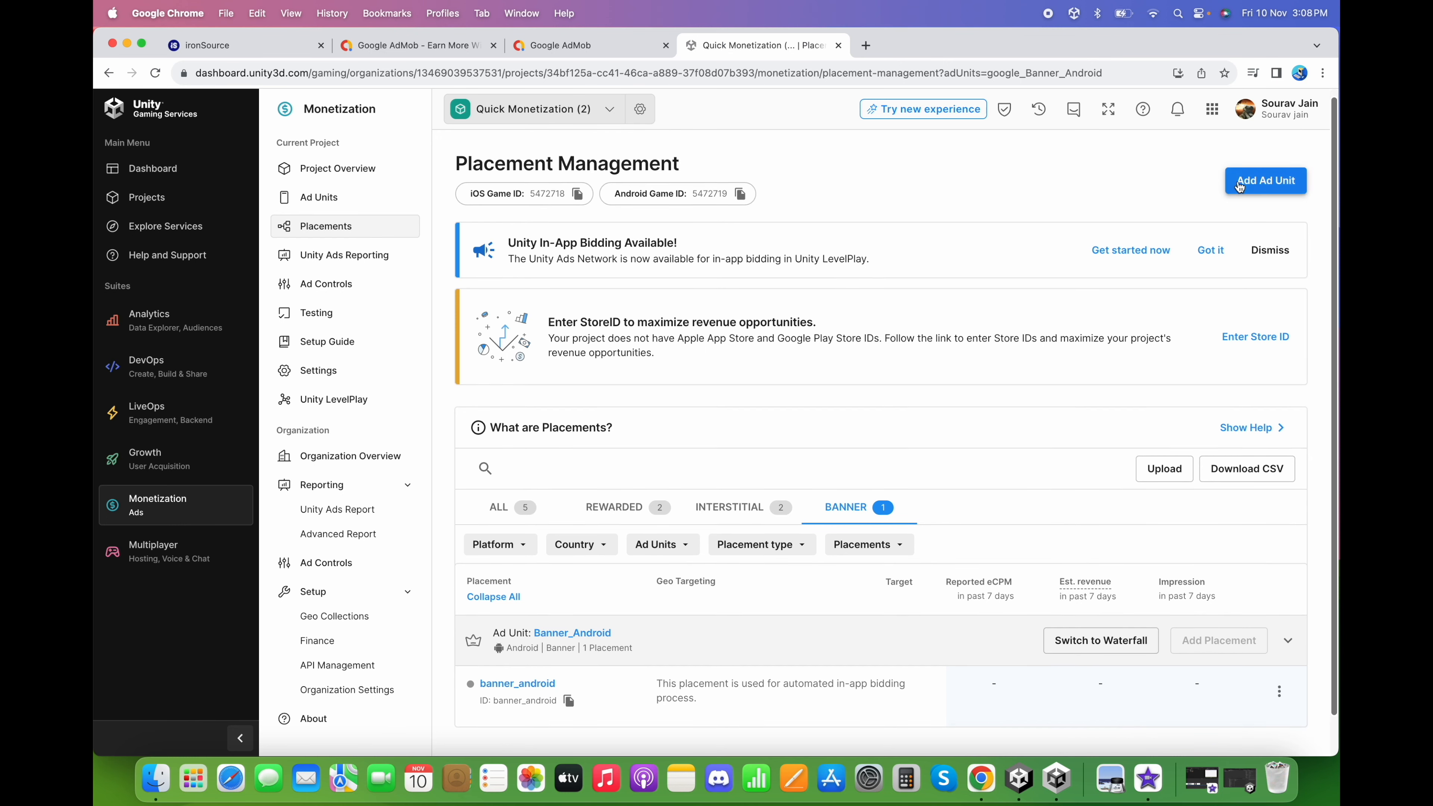
click(1252, 182)
text(Banner_iOS)
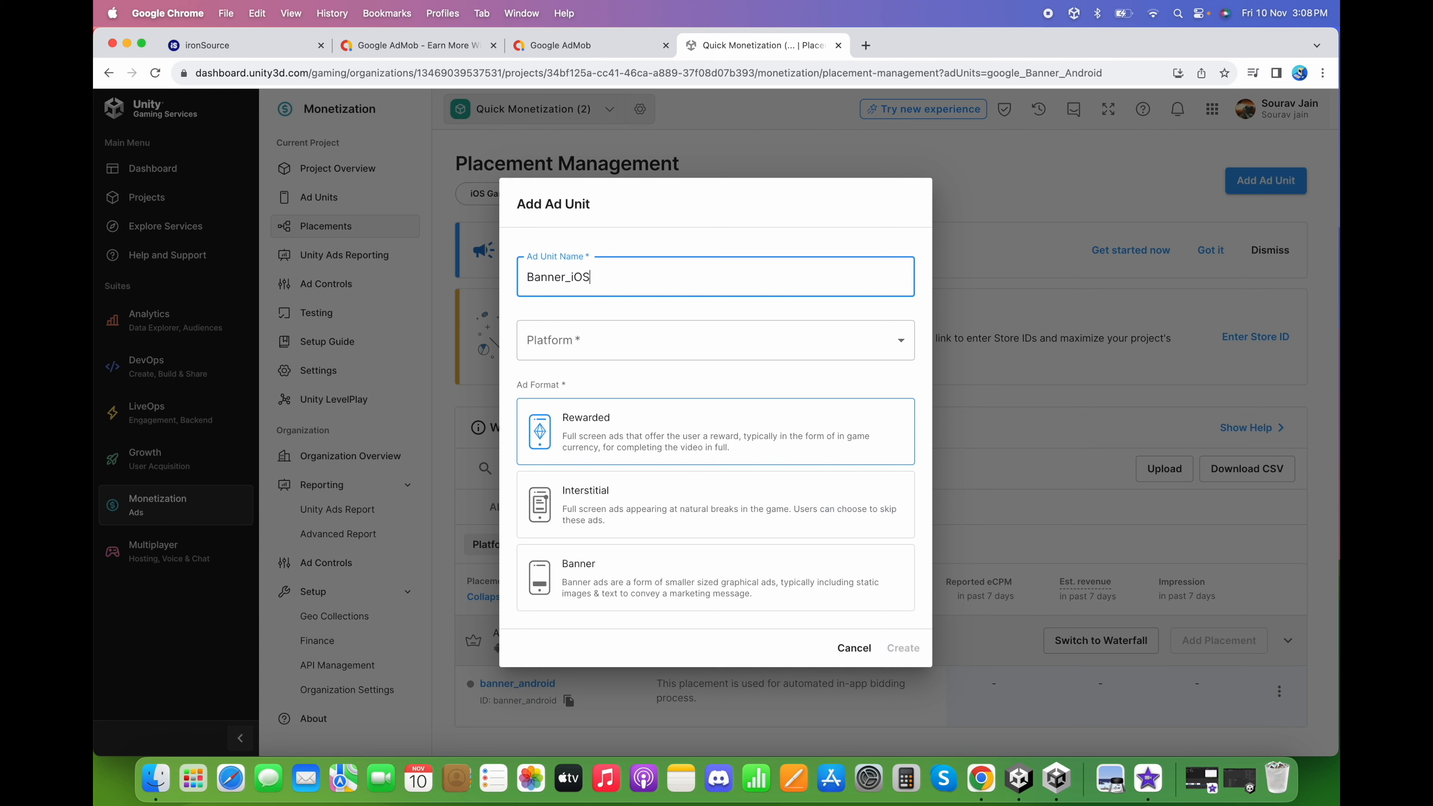
click(671, 343)
click(588, 350)
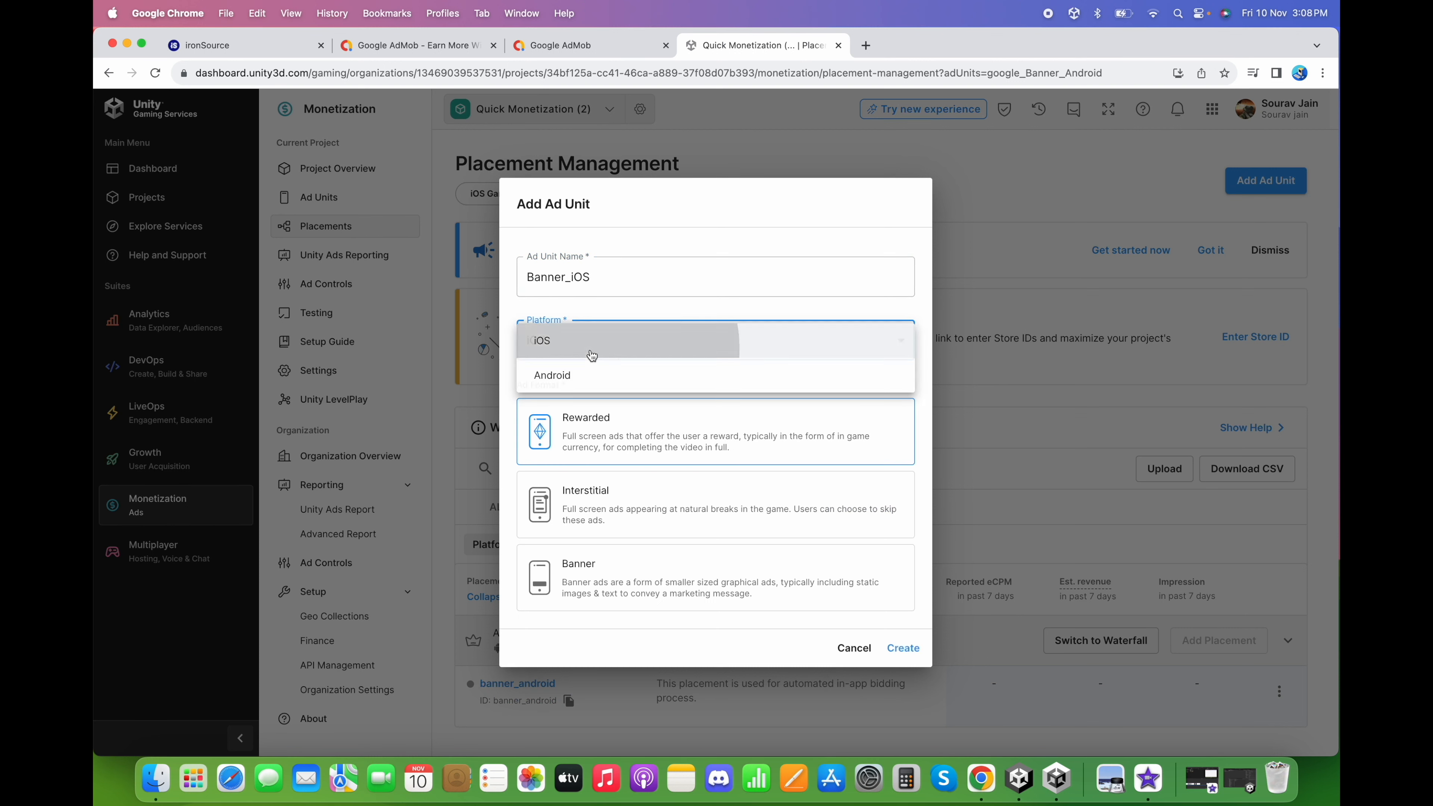
click(613, 576)
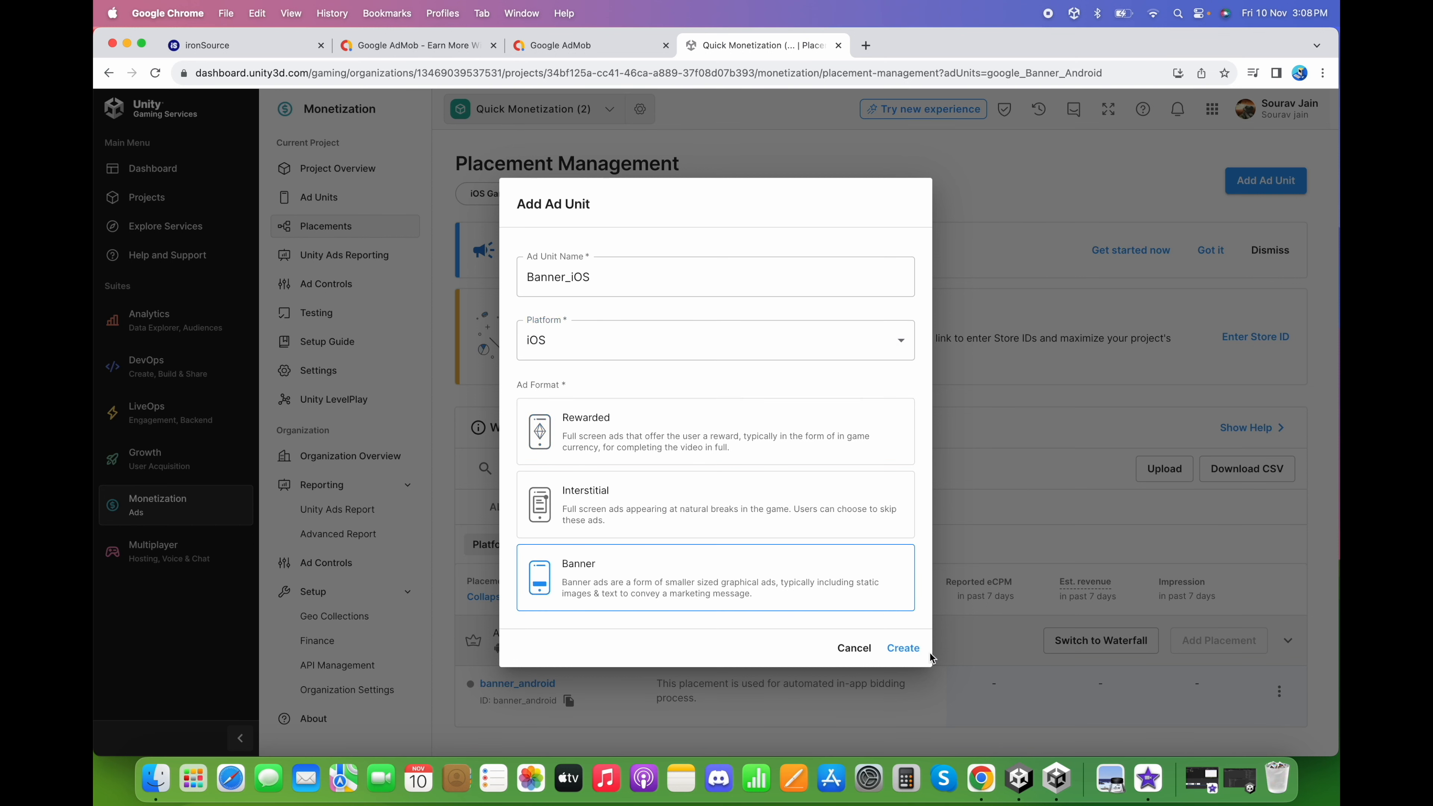
click(909, 649)
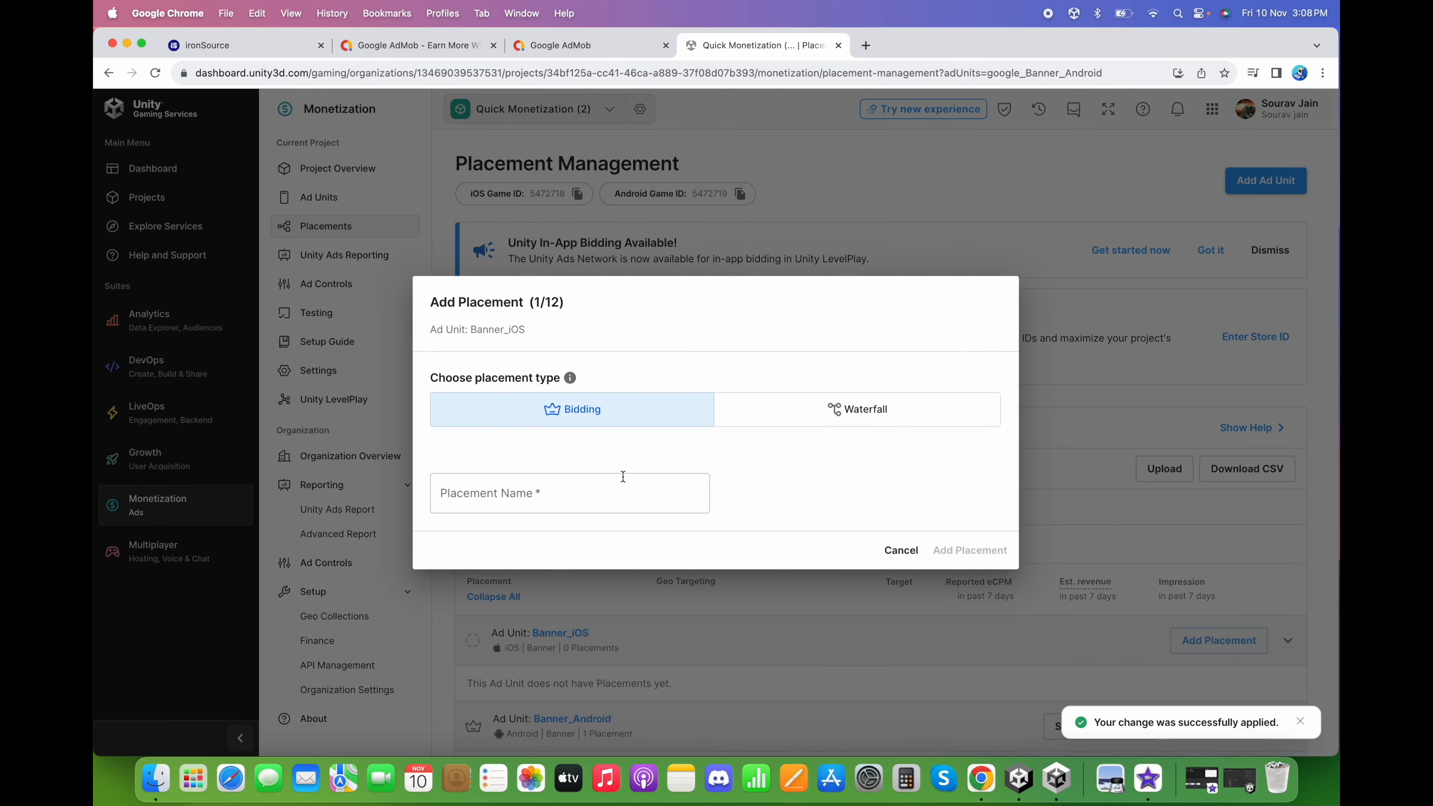
Add a Bidding placement named banner_iOS to the Banner_iOS ad unit
click(612, 481)
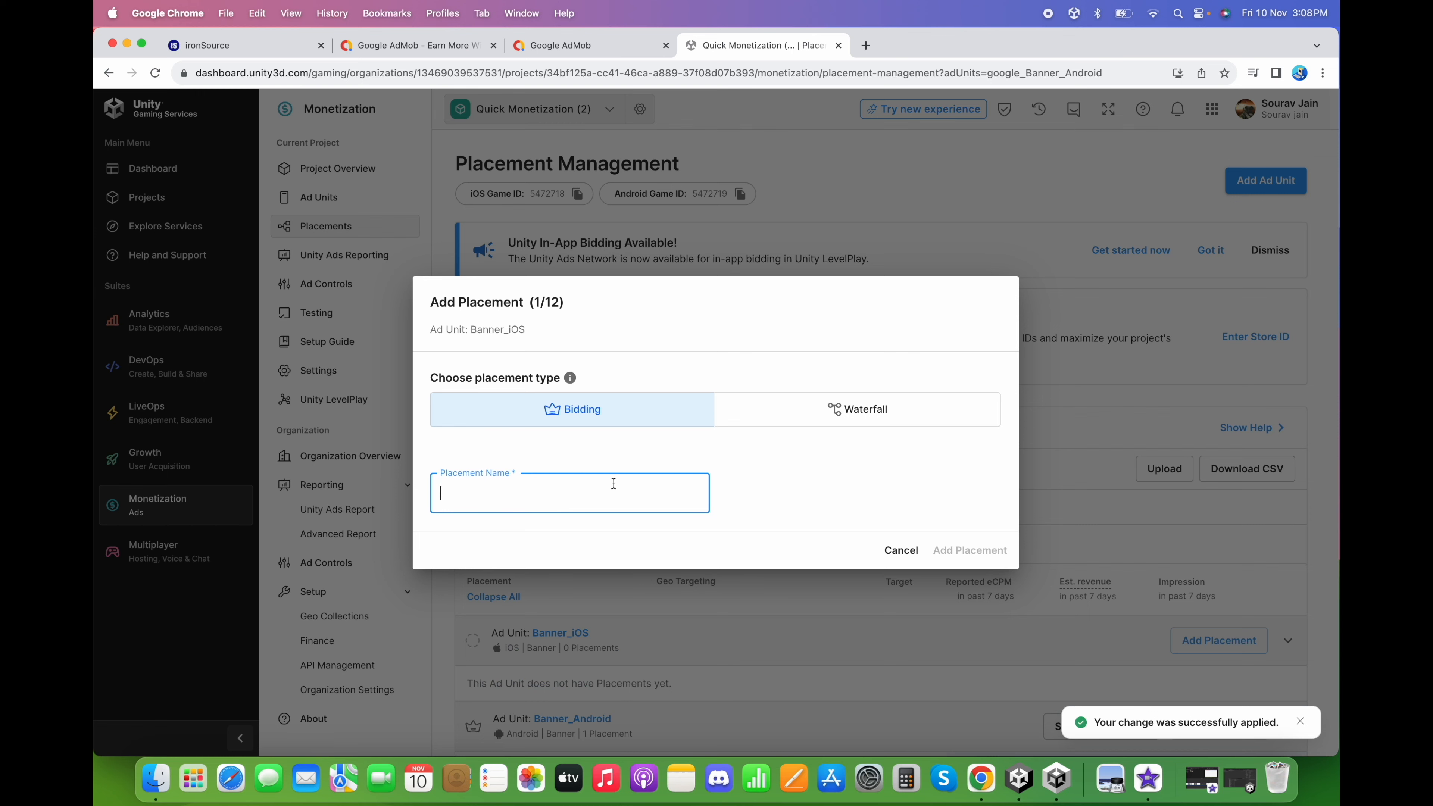
text(banner_ios)
key(BackSpace)
text(OS)
click(978, 560)
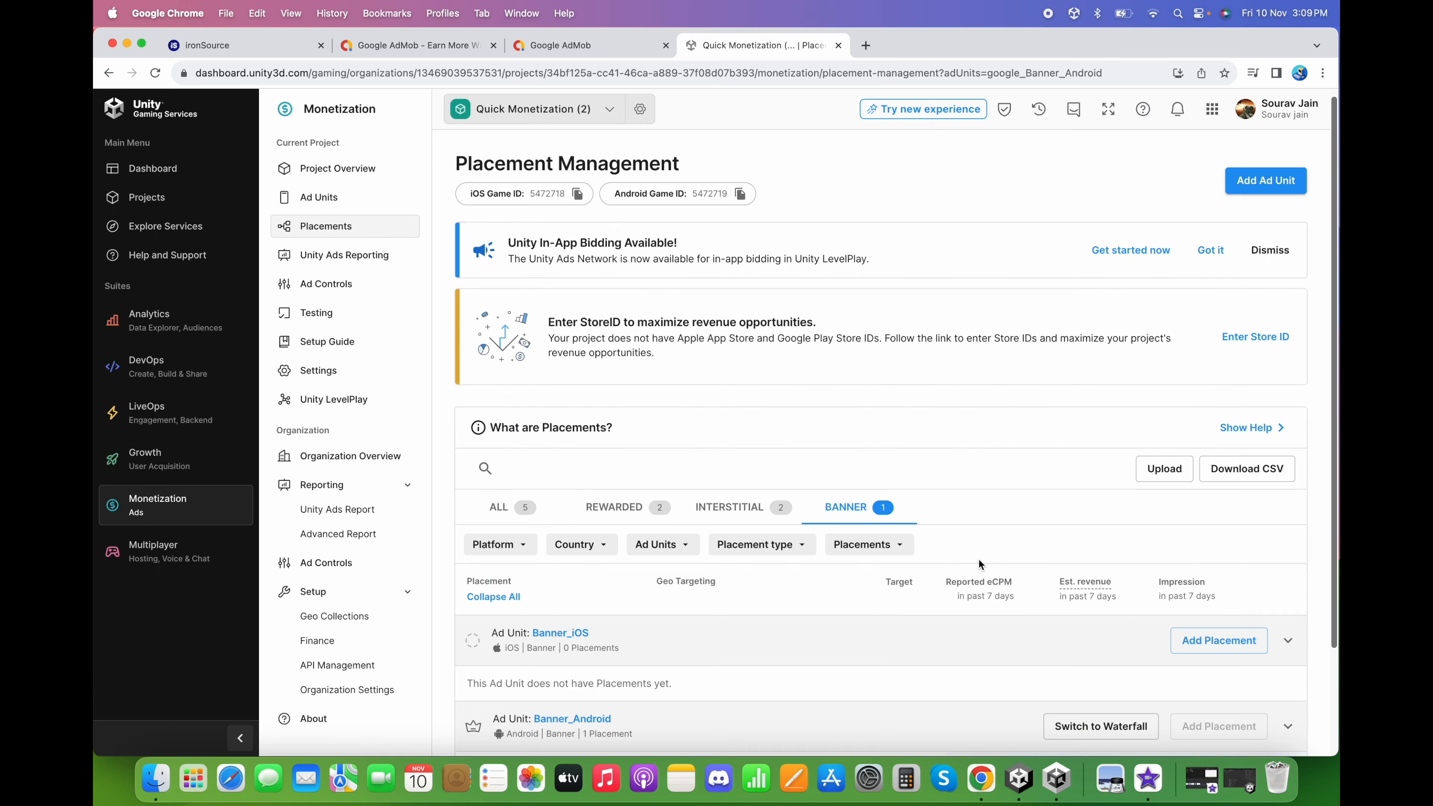
Copy the banner_android placement ID into the Banner placement ID of Demo Game's Unity Ads setup in LevelPlay
scroll(888, 493, down, 3)
scroll(887, 490, down, 2)
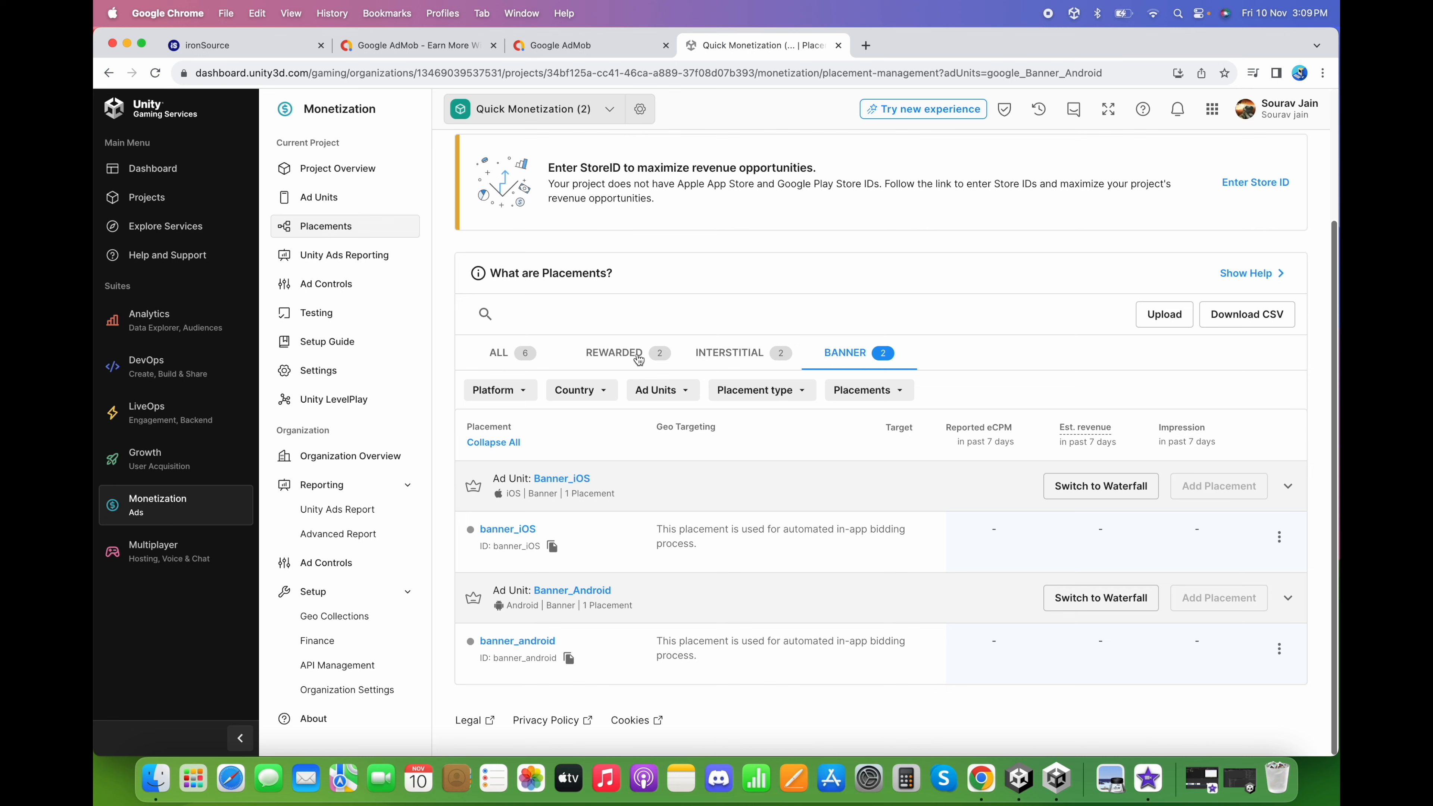
click(566, 658)
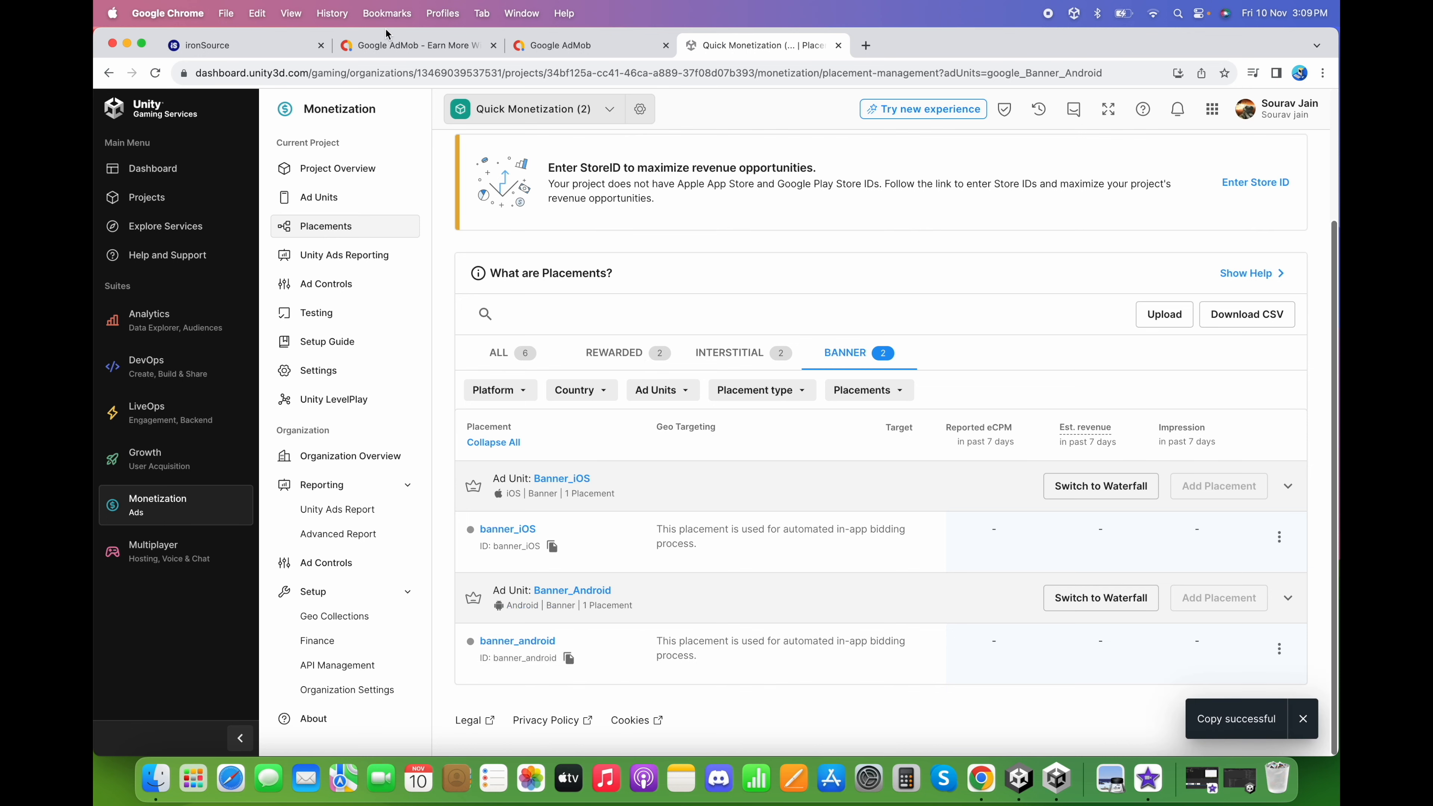
click(300, 59)
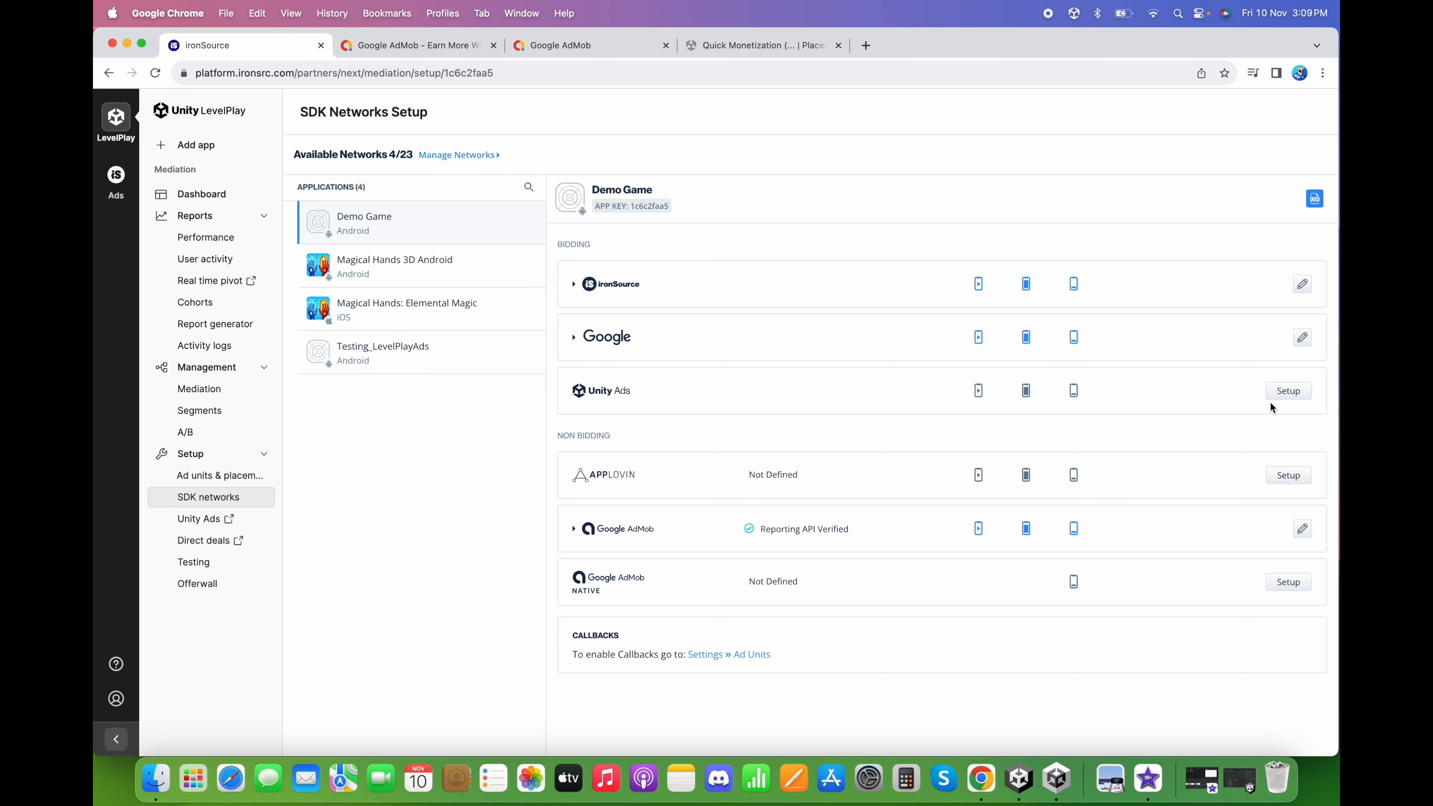
click(1284, 393)
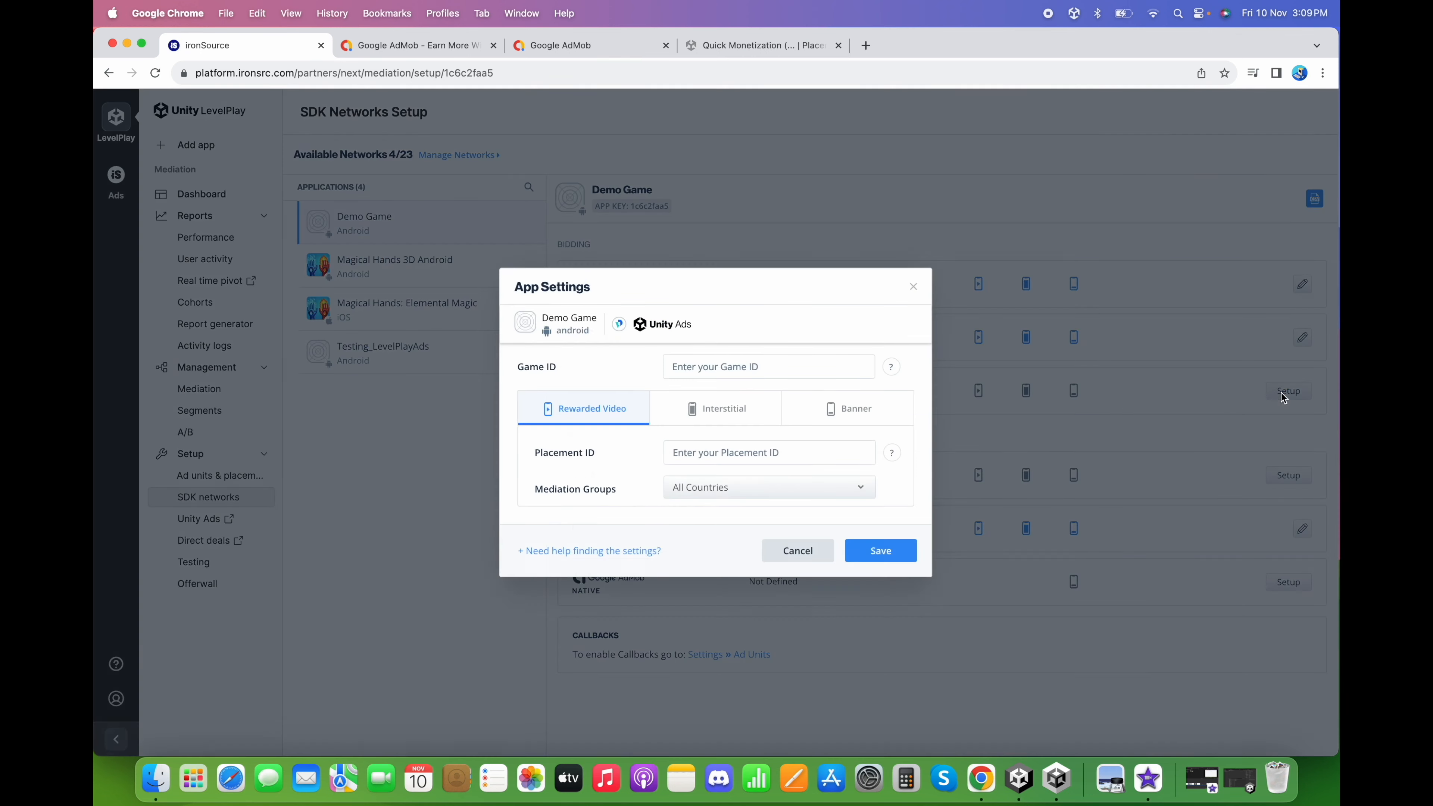
click(860, 419)
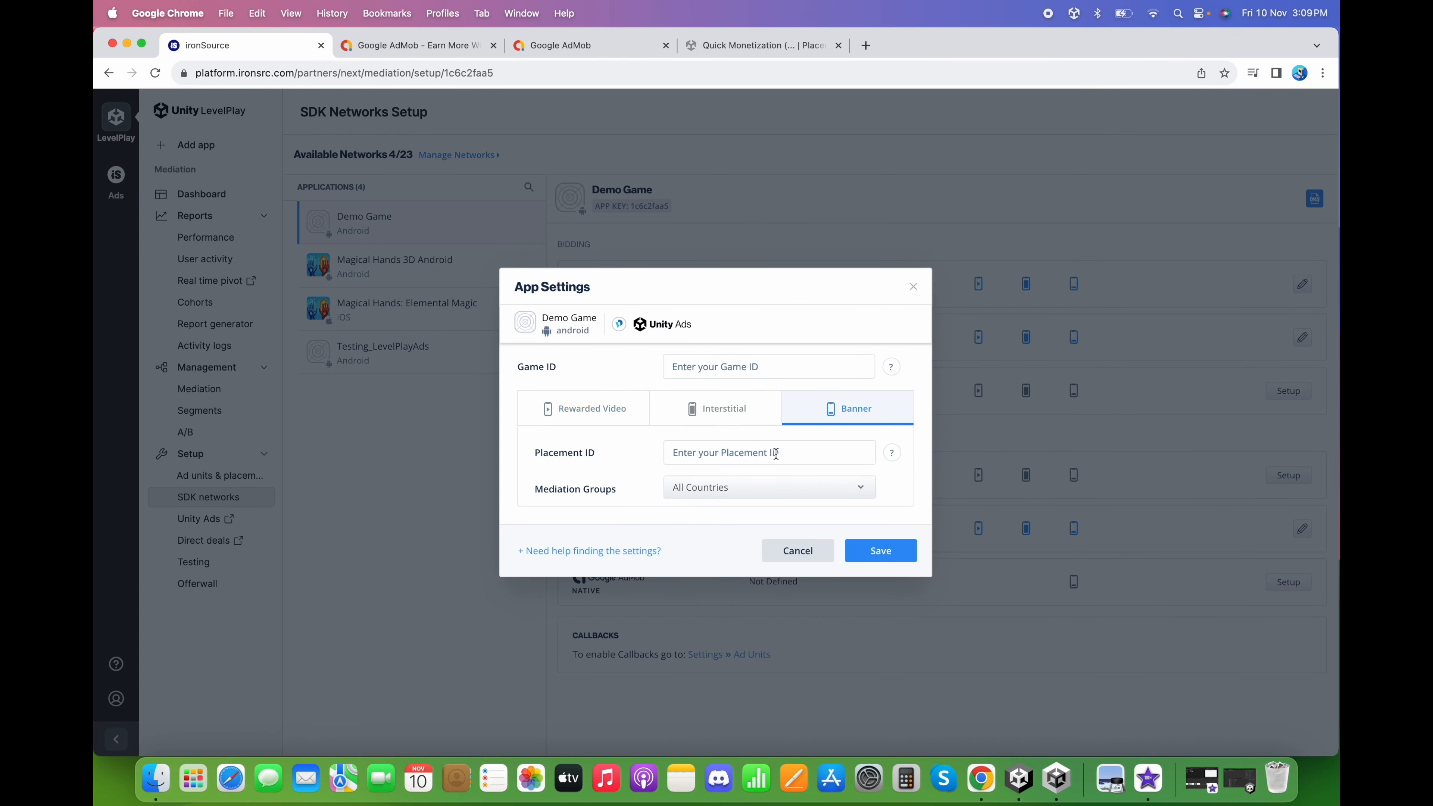
click(770, 453)
text(banner_android)
Copy the Interstitial_Android placement ID from the Unity dashboard into the Interstitial placement ID of the Unity Ads setup in LevelPlay
click(720, 413)
click(759, 43)
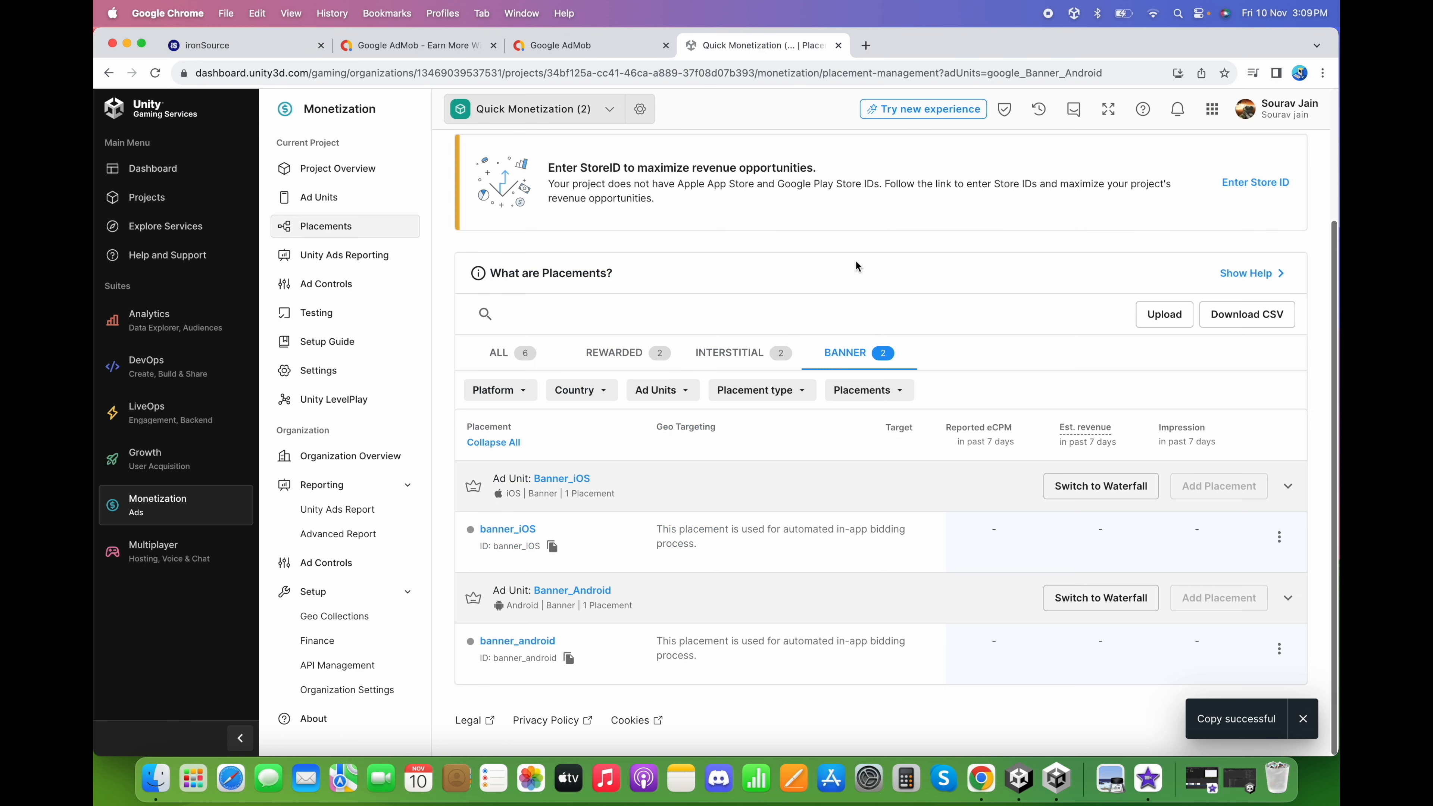
click(756, 355)
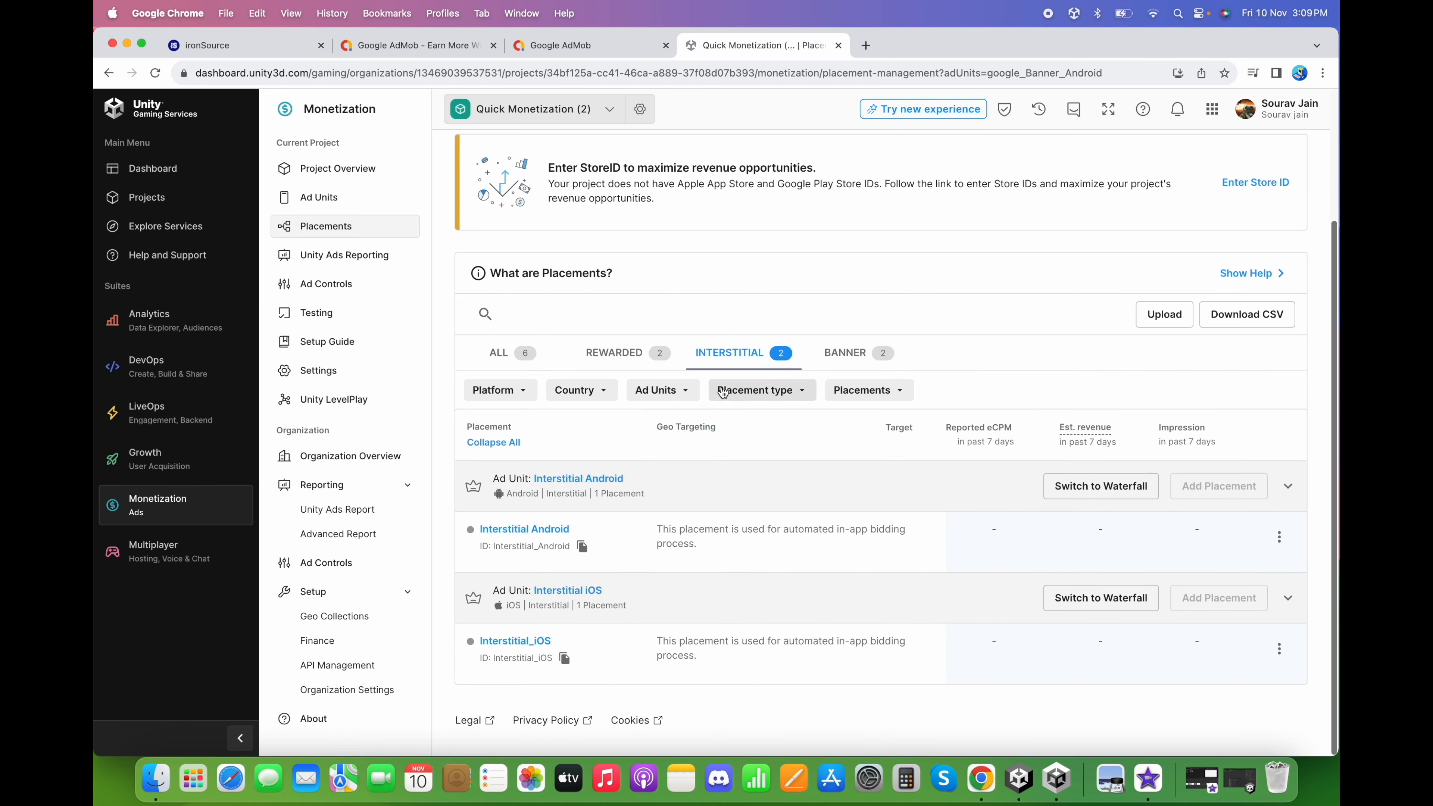
click(581, 548)
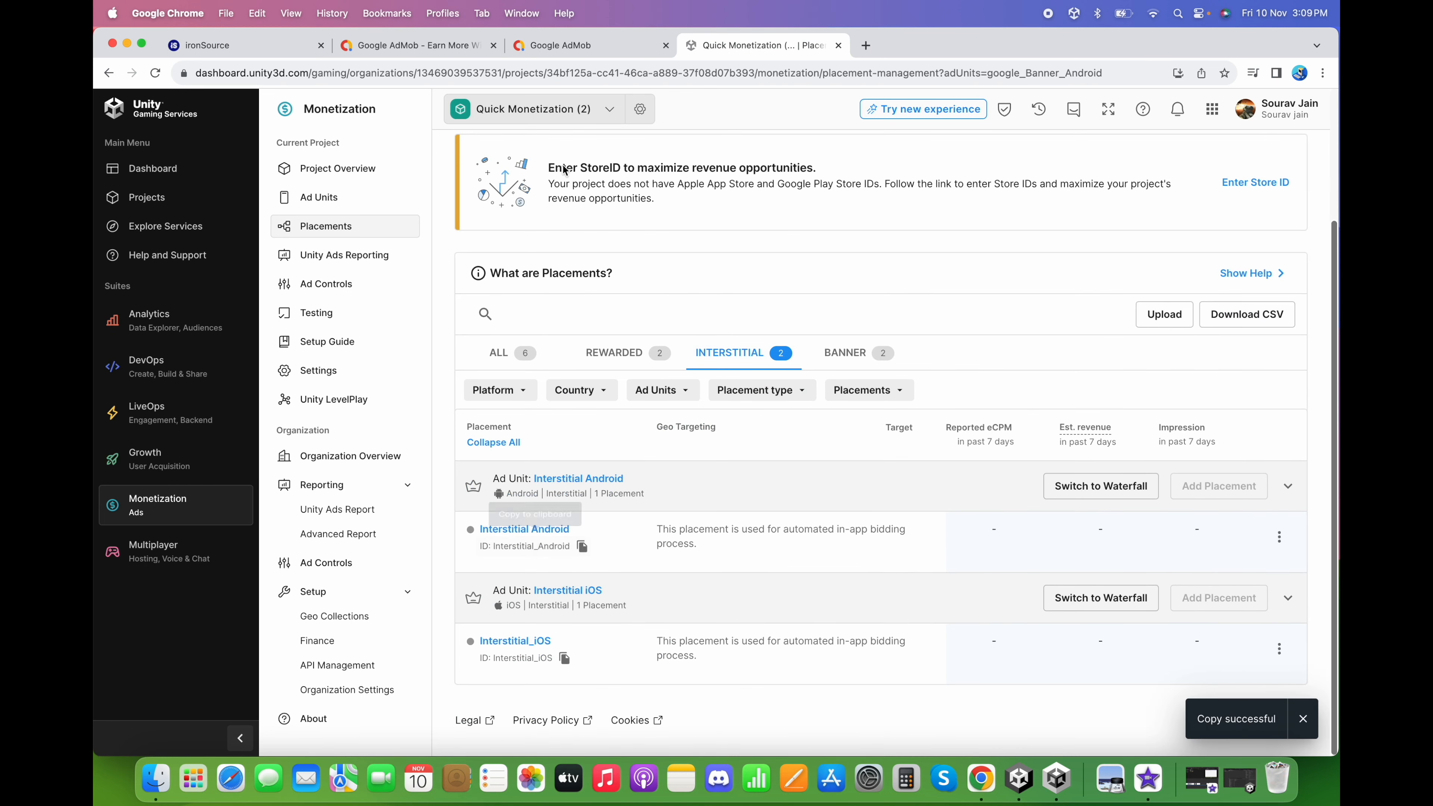
click(271, 45)
click(718, 461)
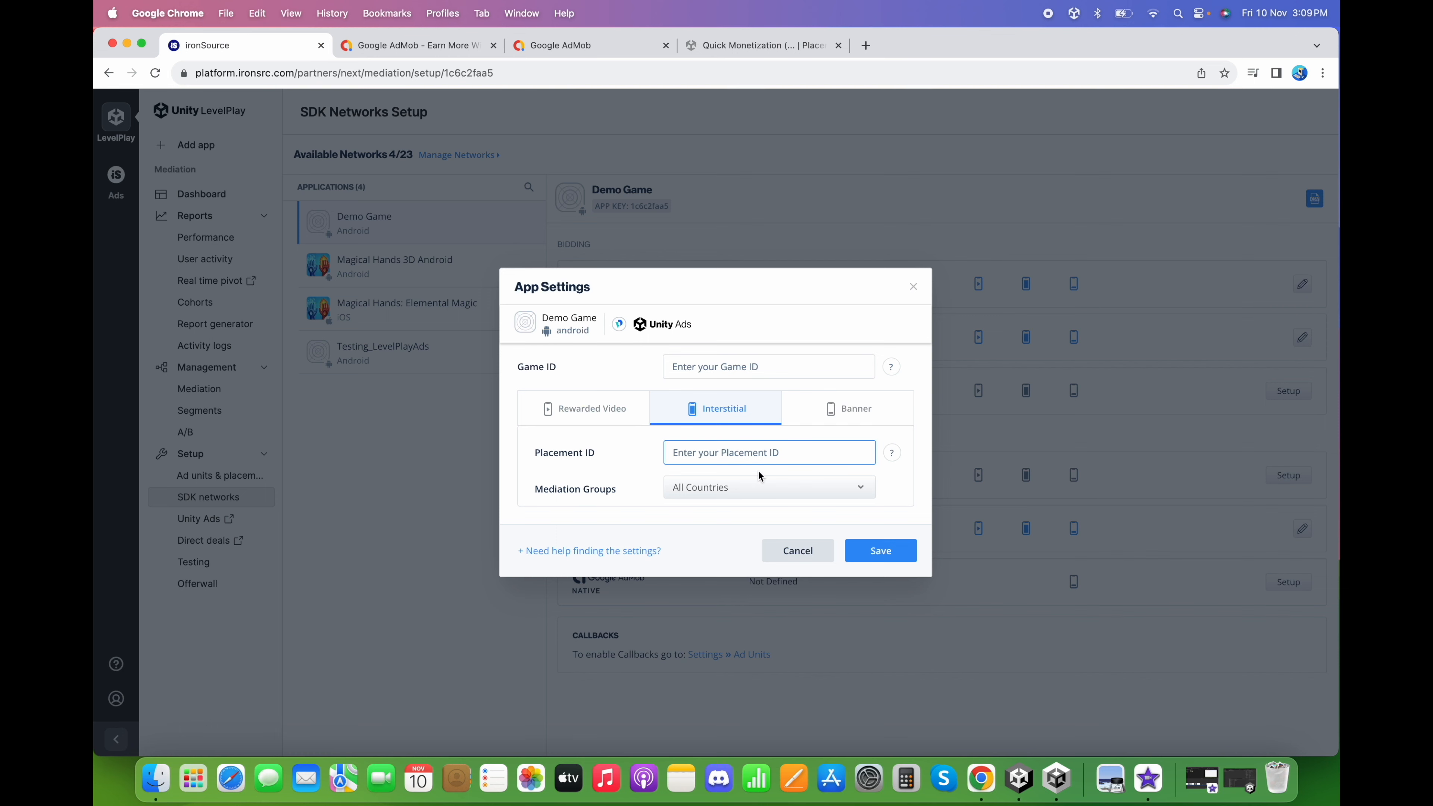
key(super+v)
Copy the Rewarded_Android placement ID from the Unity dashboard into the Rewarded Video placement ID of Demo Game's Unity Ads setup
click(595, 409)
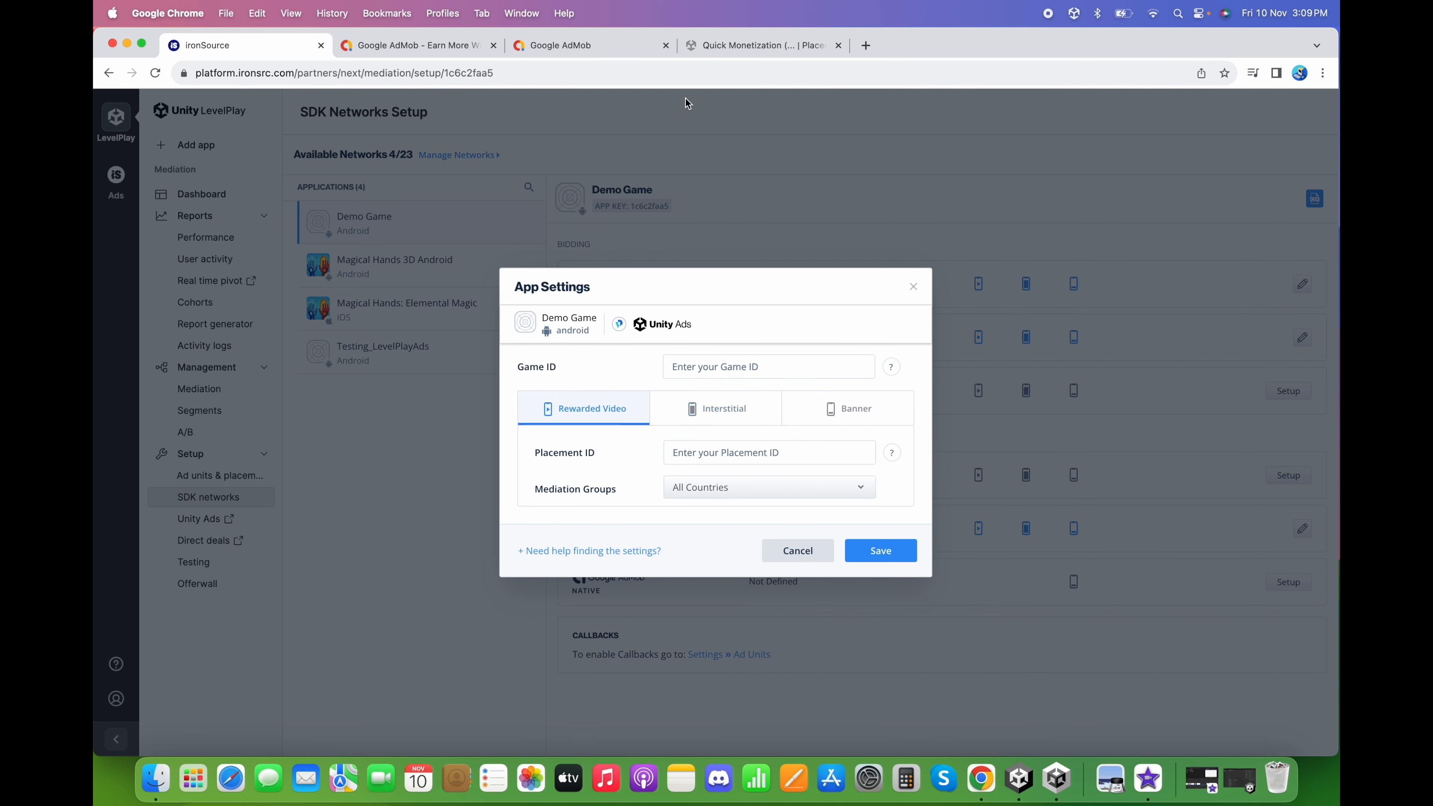
click(758, 45)
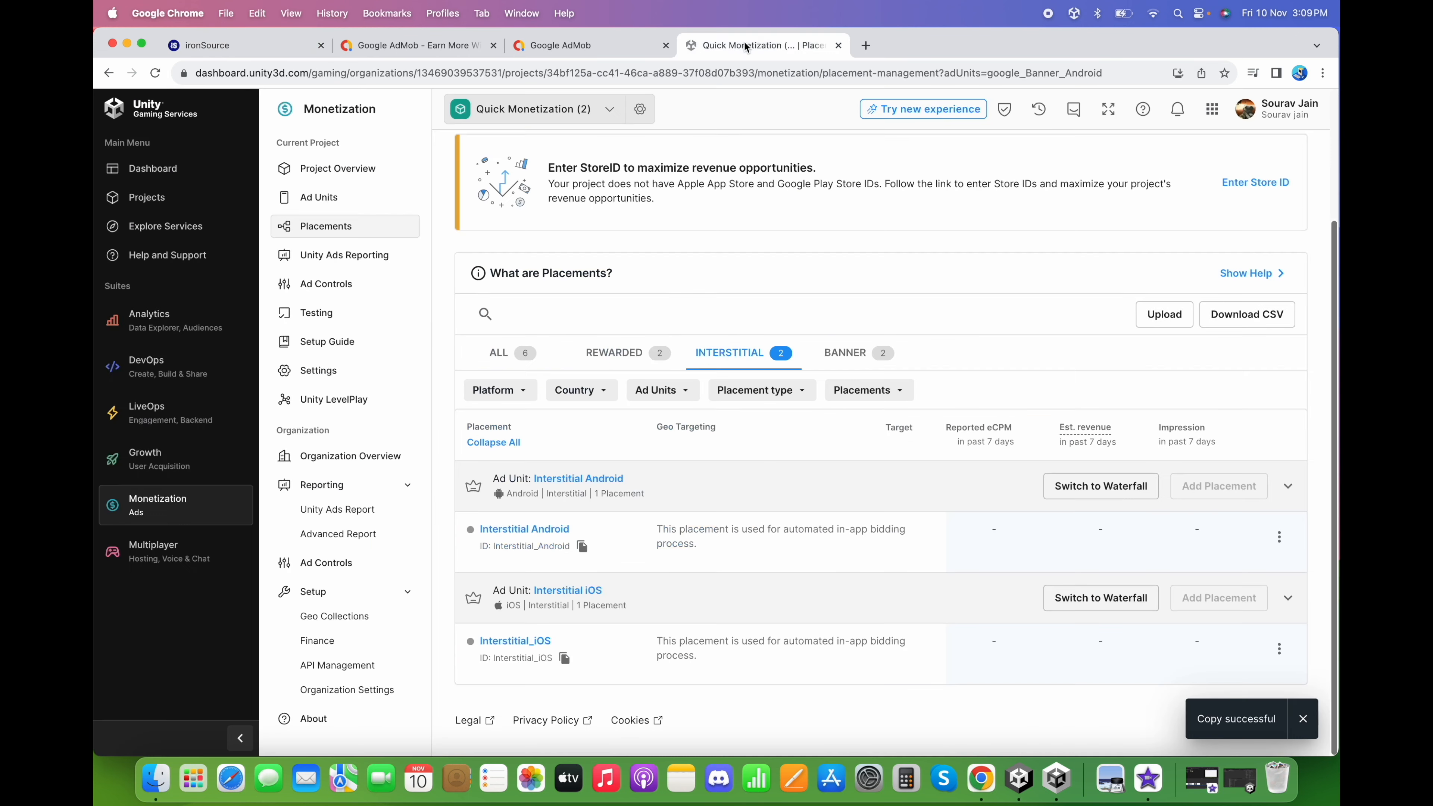
click(615, 355)
click(577, 546)
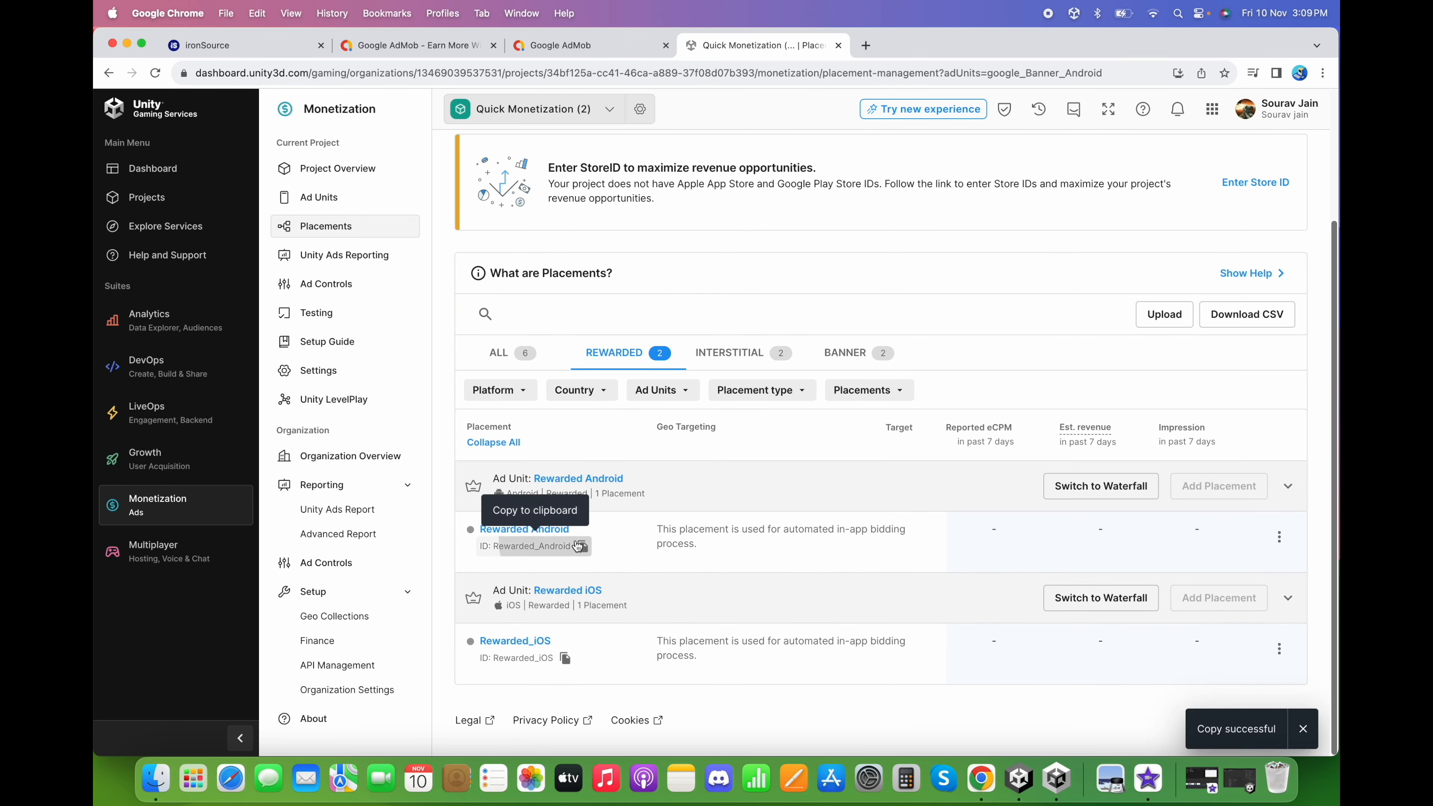
click(226, 45)
click(757, 454)
key(super+v)
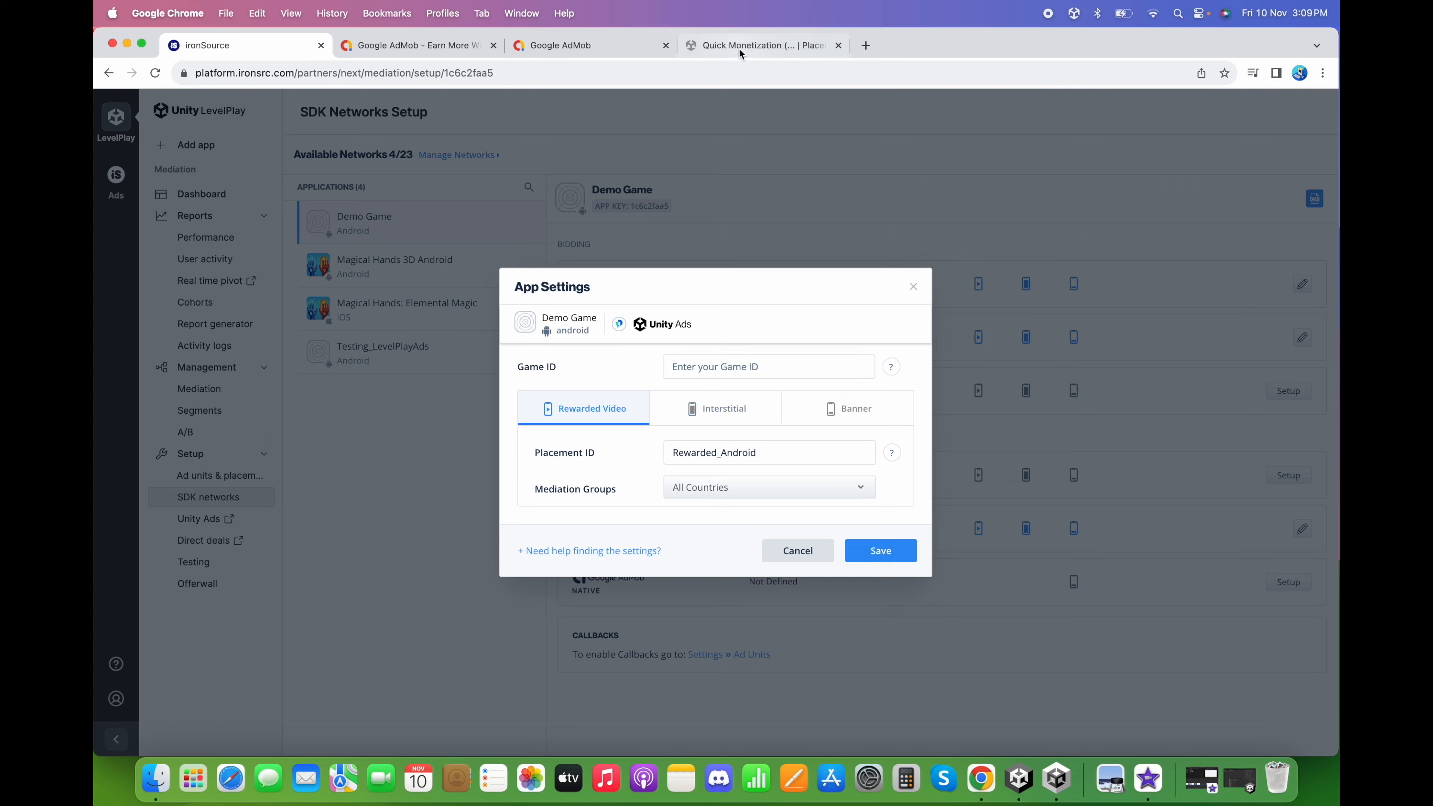
Copy the Android Game ID from the Unity dashboard into the Game ID of the Unity Ads setup and save the settings
click(739, 47)
scroll(738, 435, up, 3)
scroll(740, 440, up, 1)
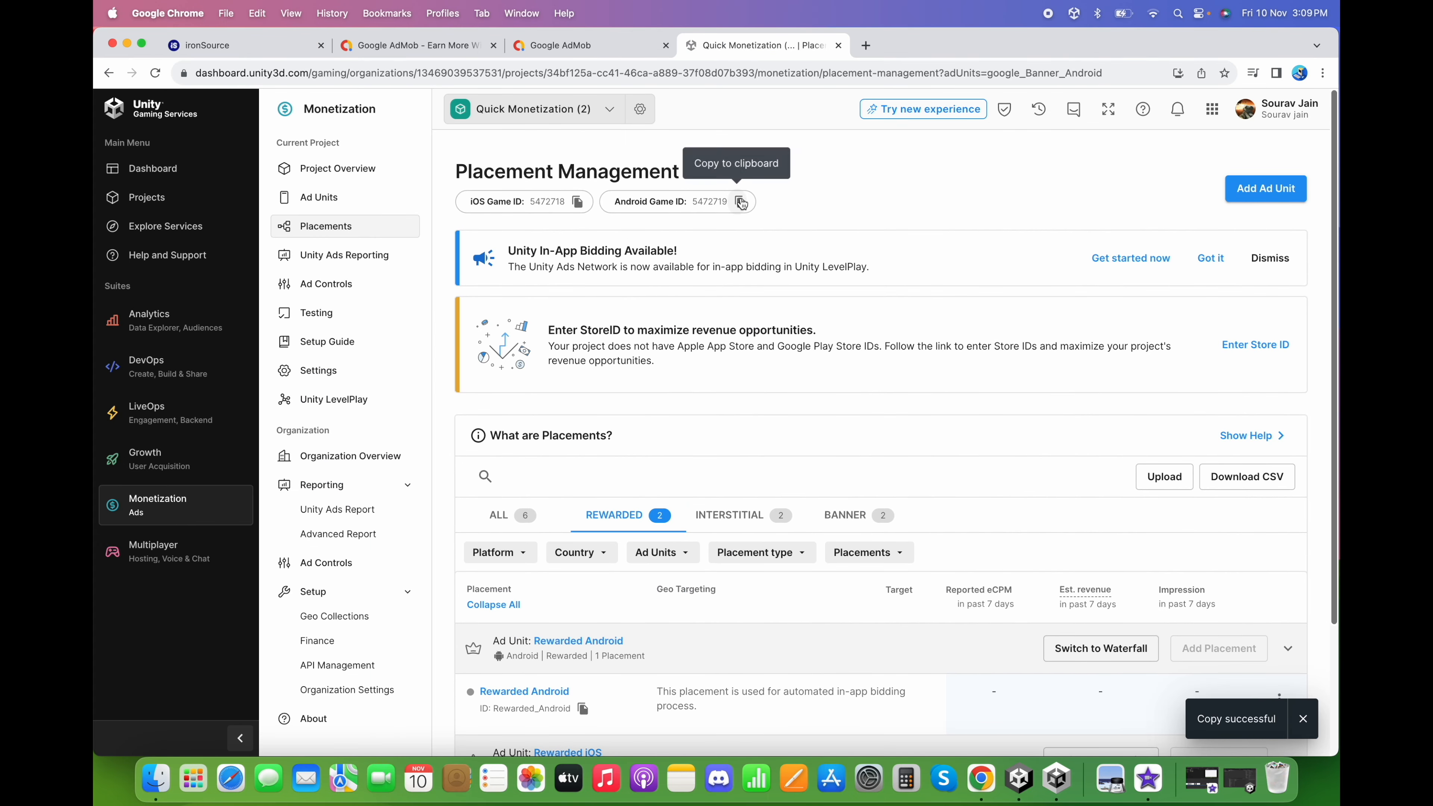
click(741, 204)
click(248, 47)
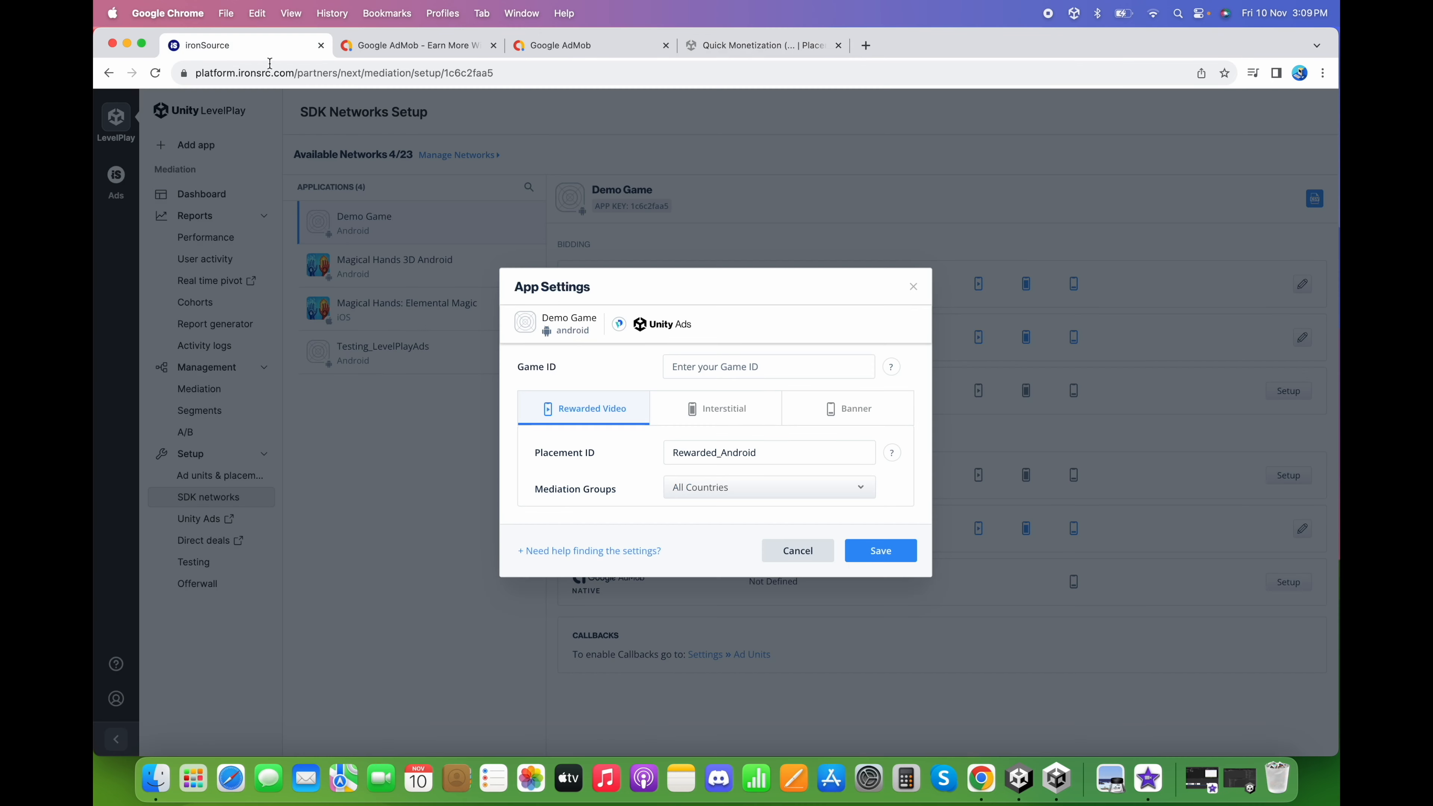
click(686, 366)
key(super+v)
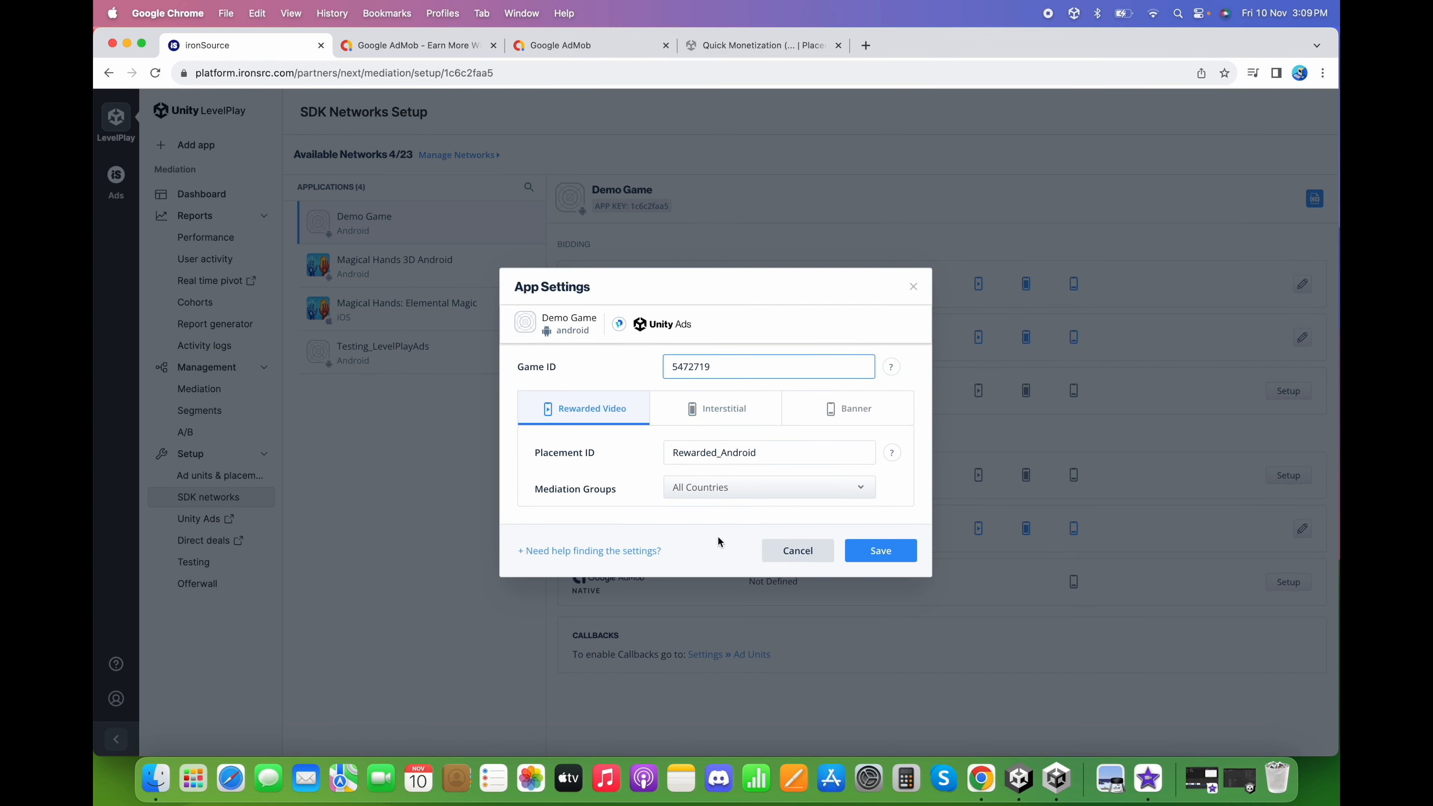
click(870, 556)
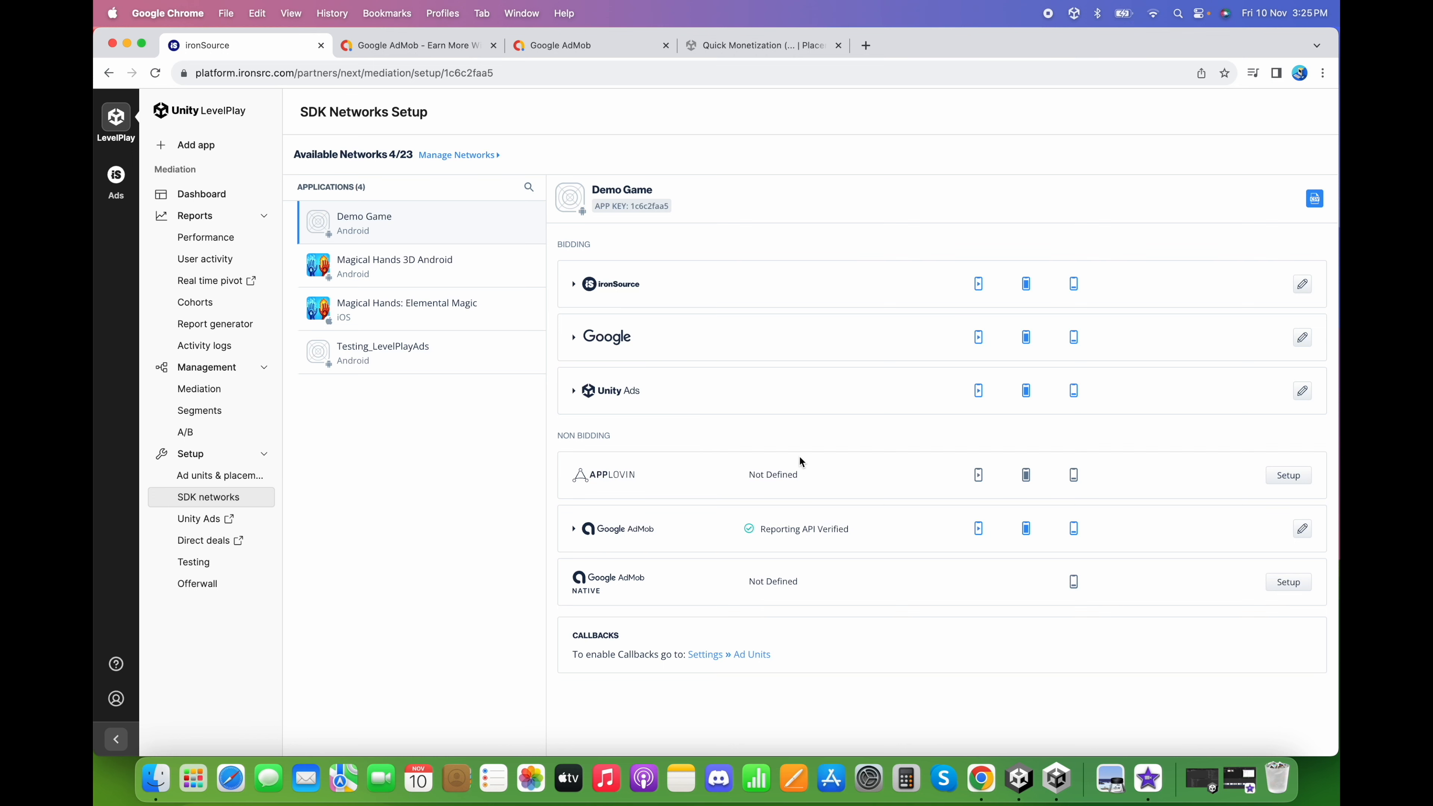
Open applovin.com in a new browser tab, sign in, and go to the AppDiscovery monetization Zones page
click(866, 45)
text(applovin.com)
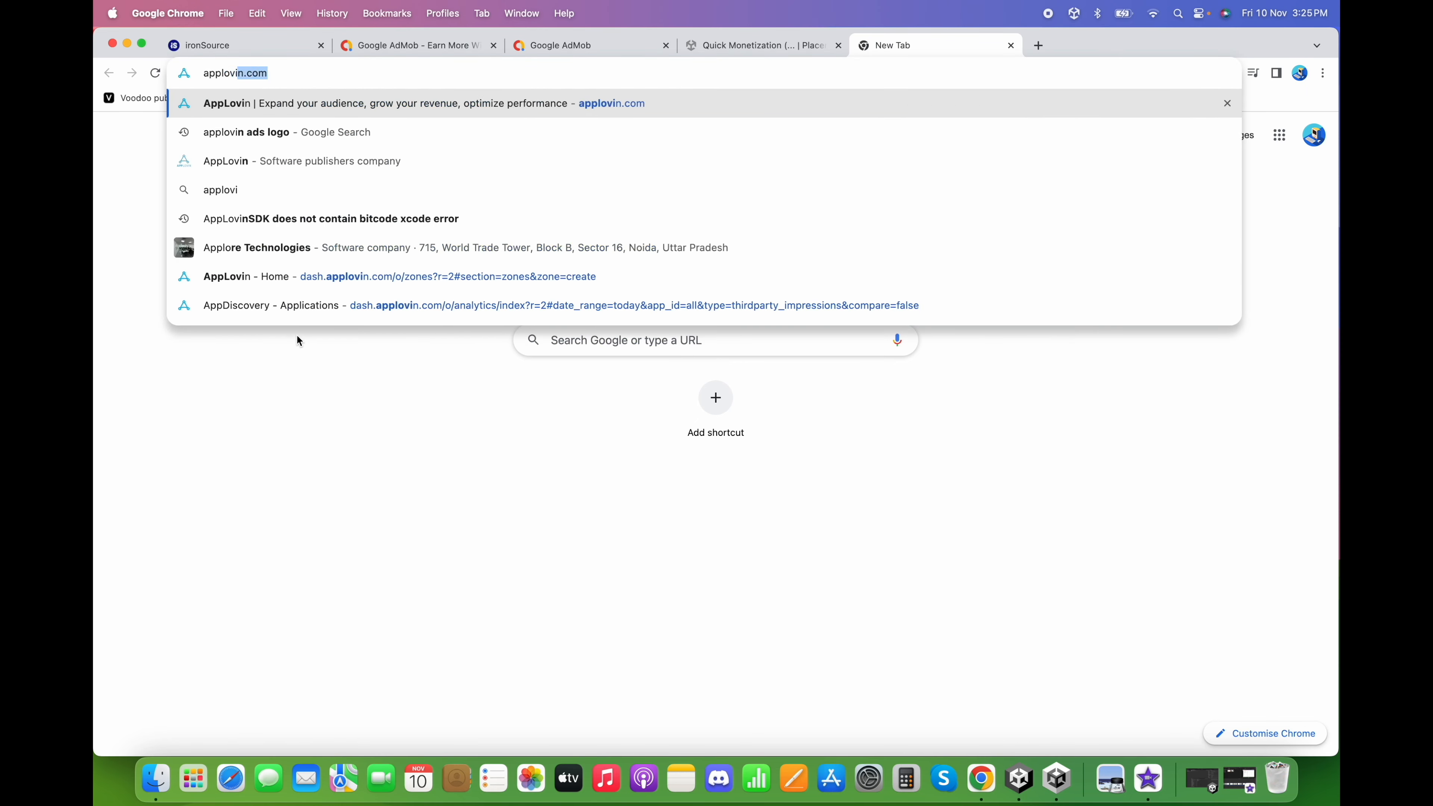
key(Return)
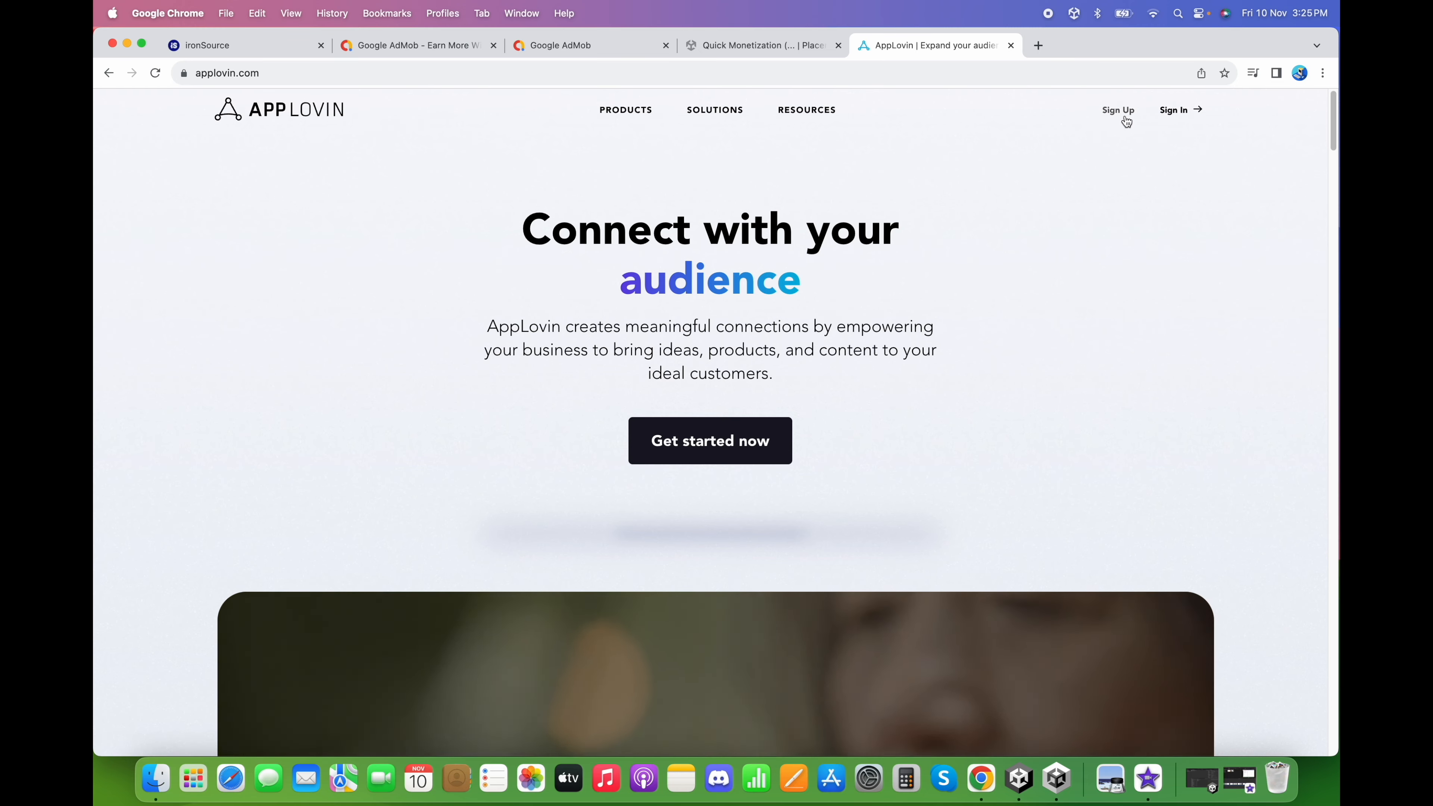
click(1186, 112)
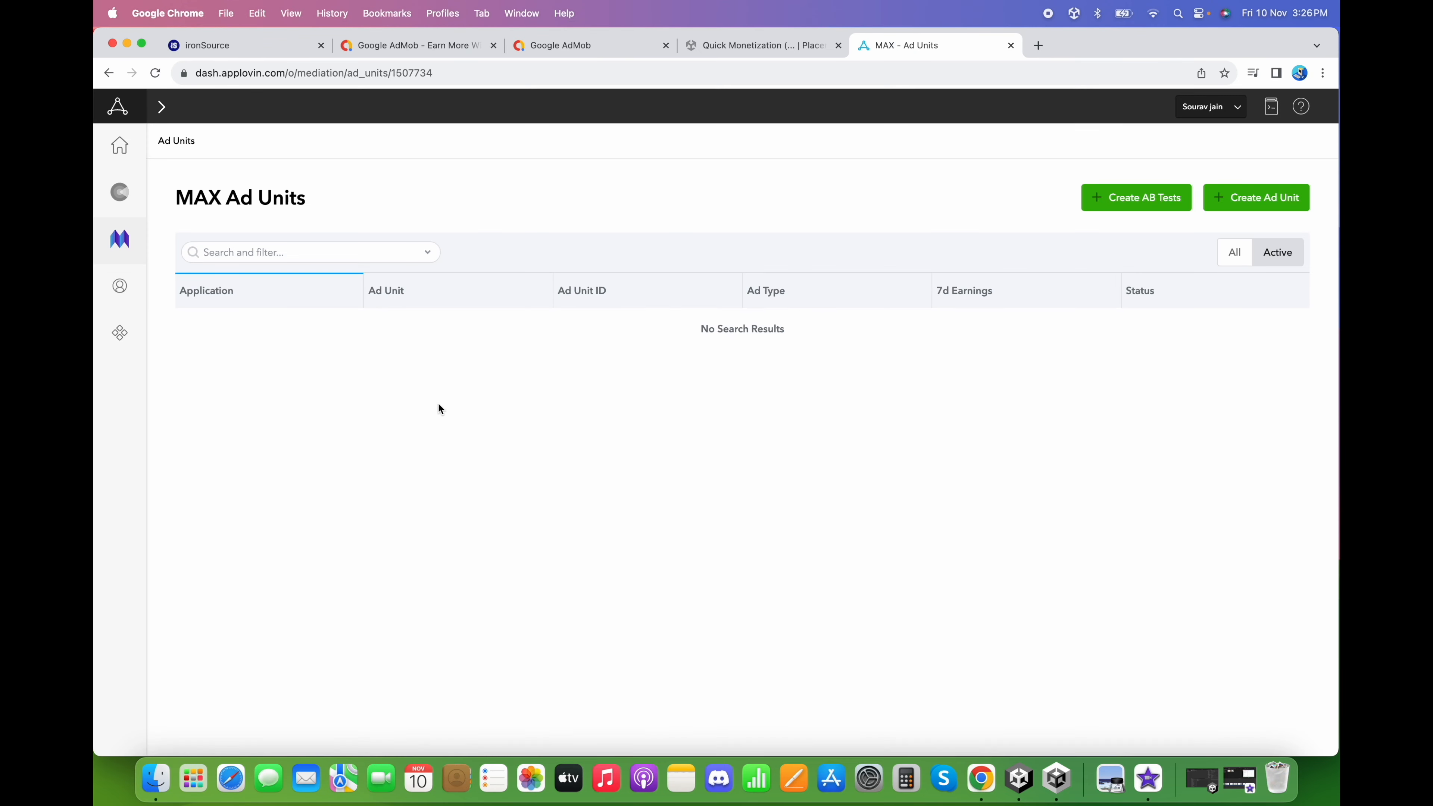
click(138, 205)
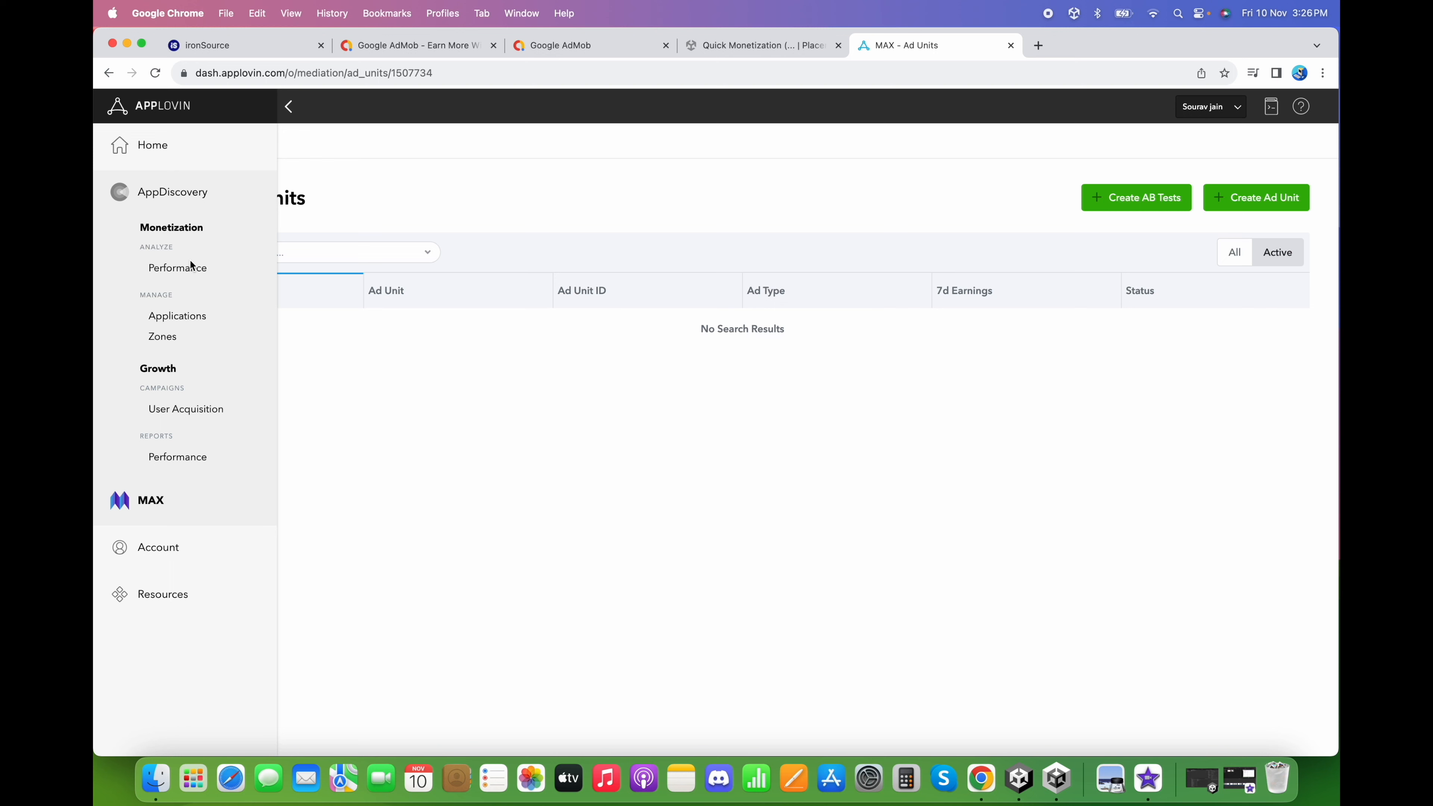
click(167, 336)
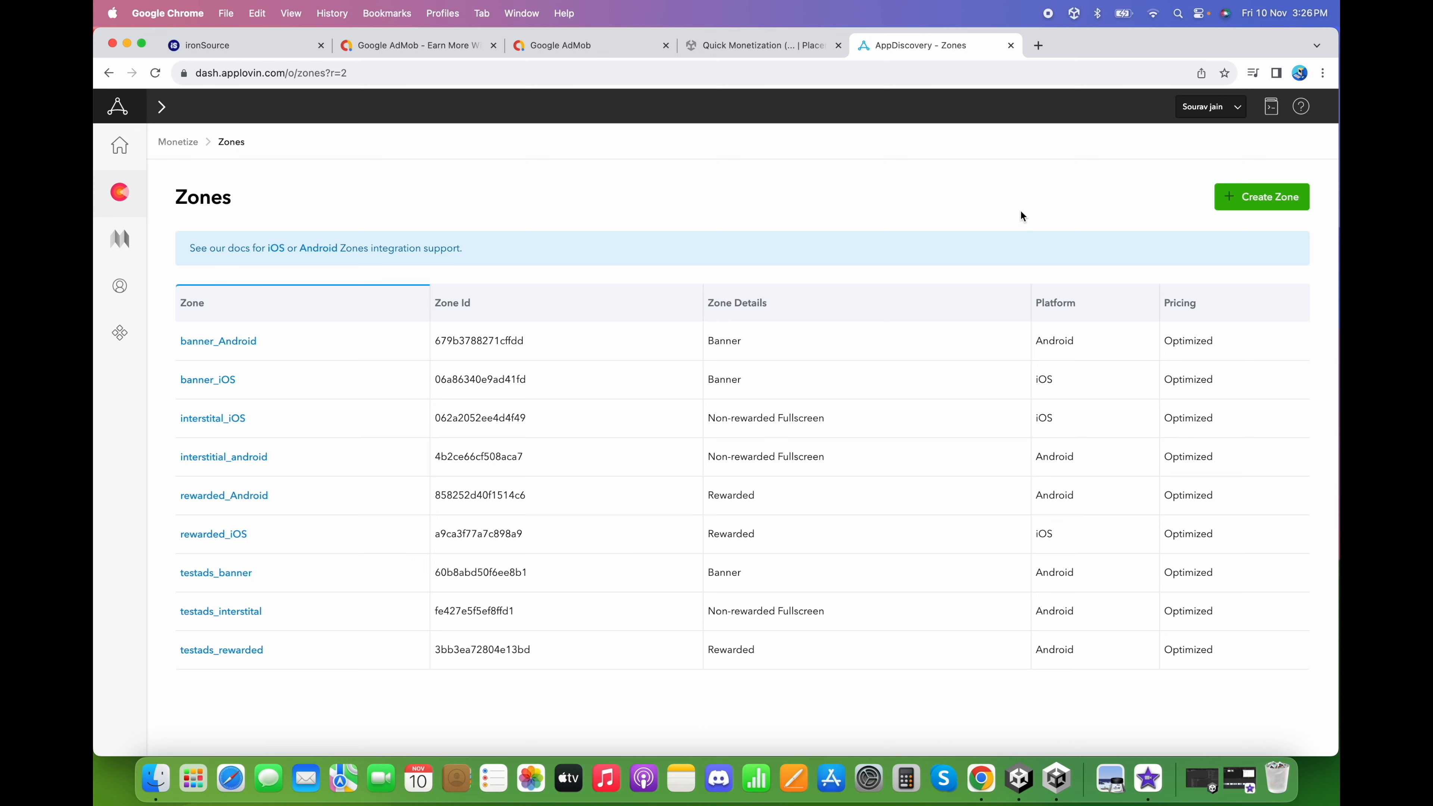
Check which fields Demo Game's AppLovin network setup requires in LevelPlay
click(242, 50)
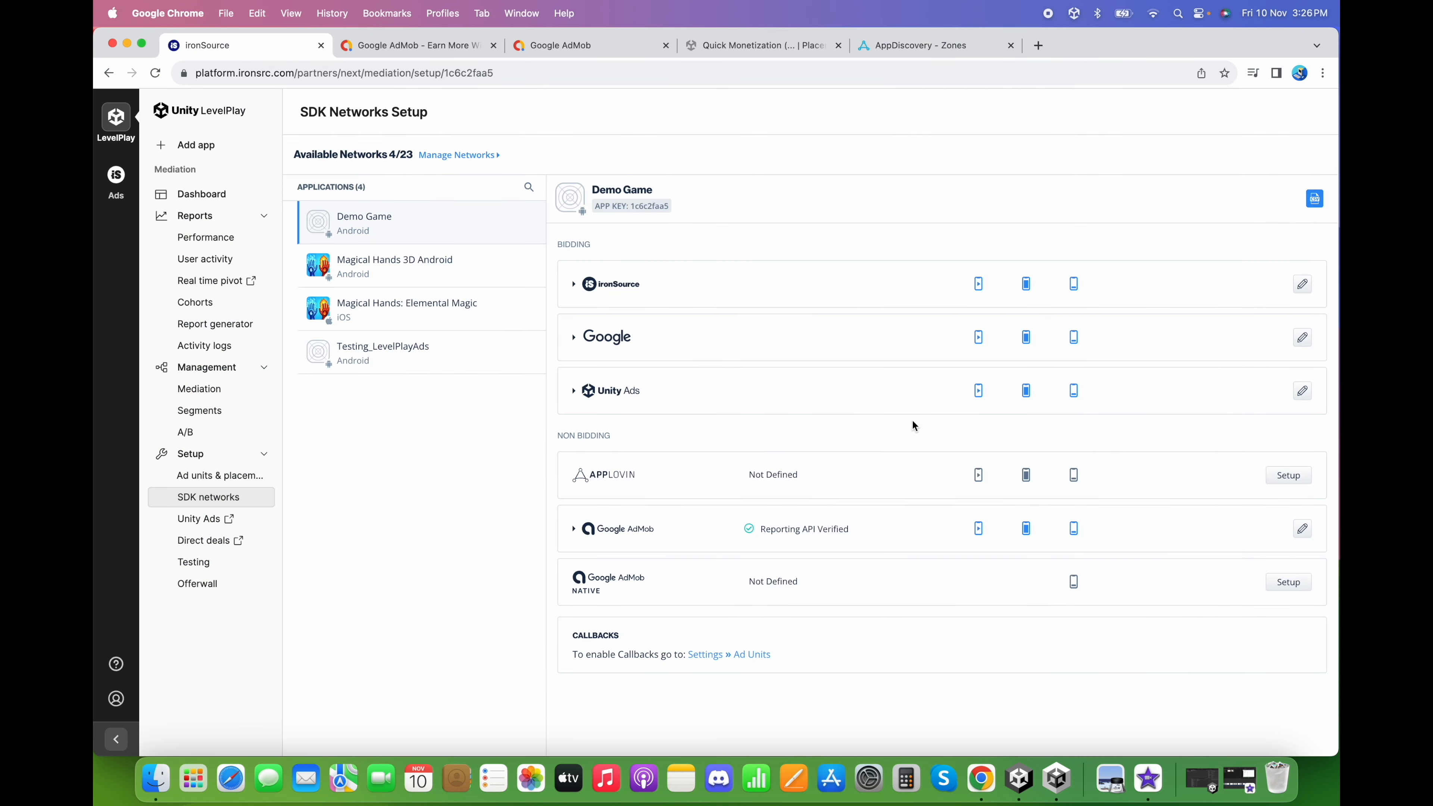
click(1276, 475)
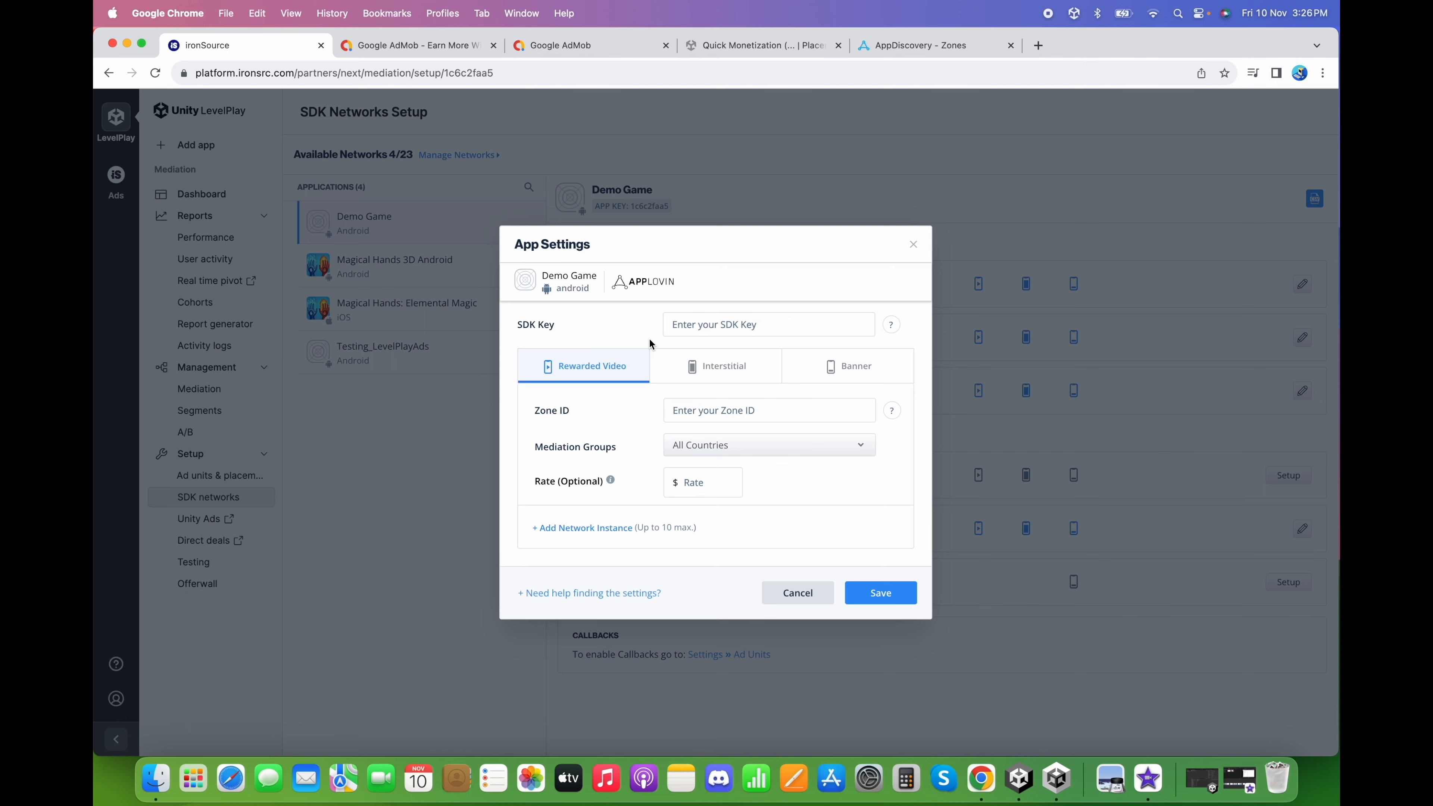
click(913, 246)
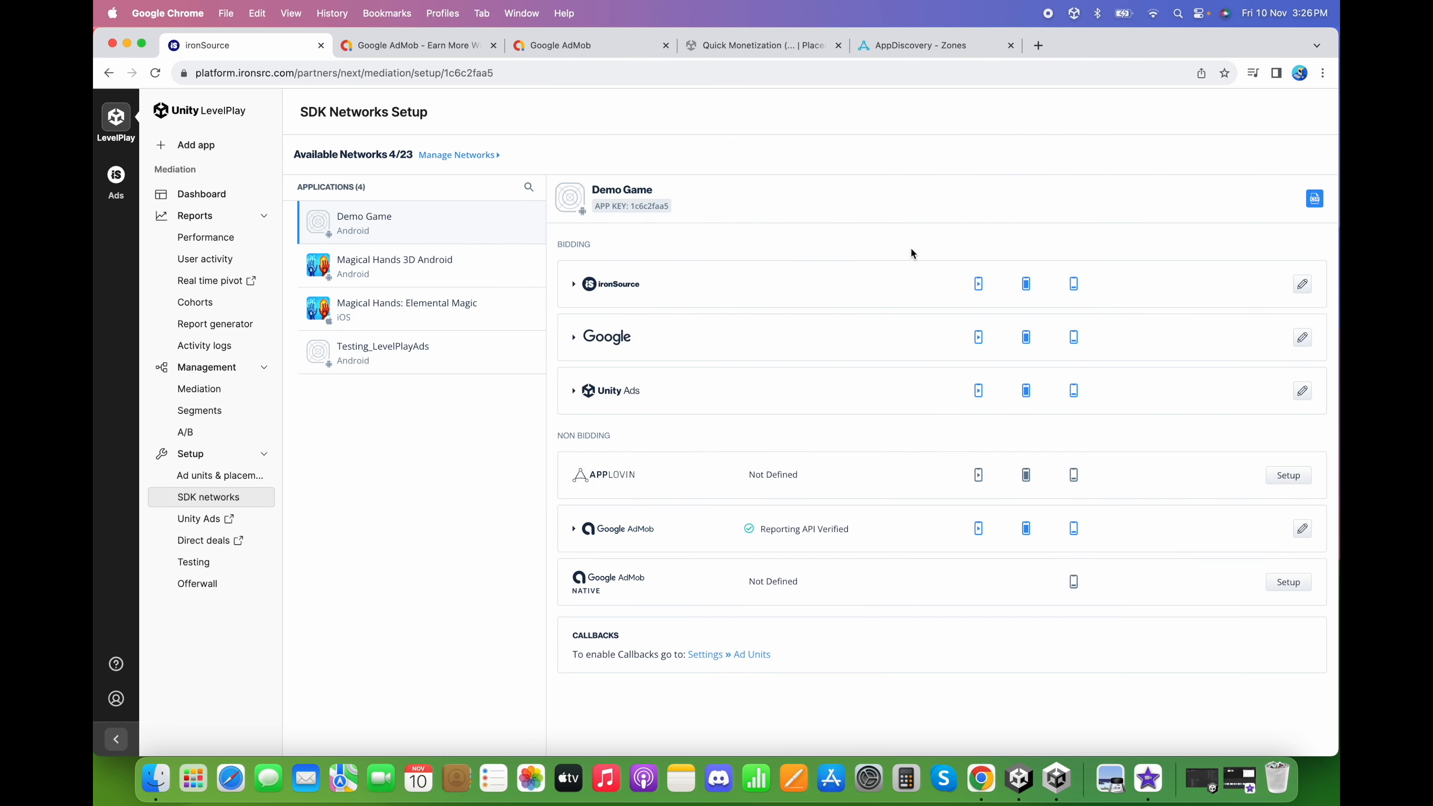
Create an AppLovin zone named DemoGame_BannerAndroid for Android with the Banner ad type and Optimized by AppLovin pricing
click(897, 45)
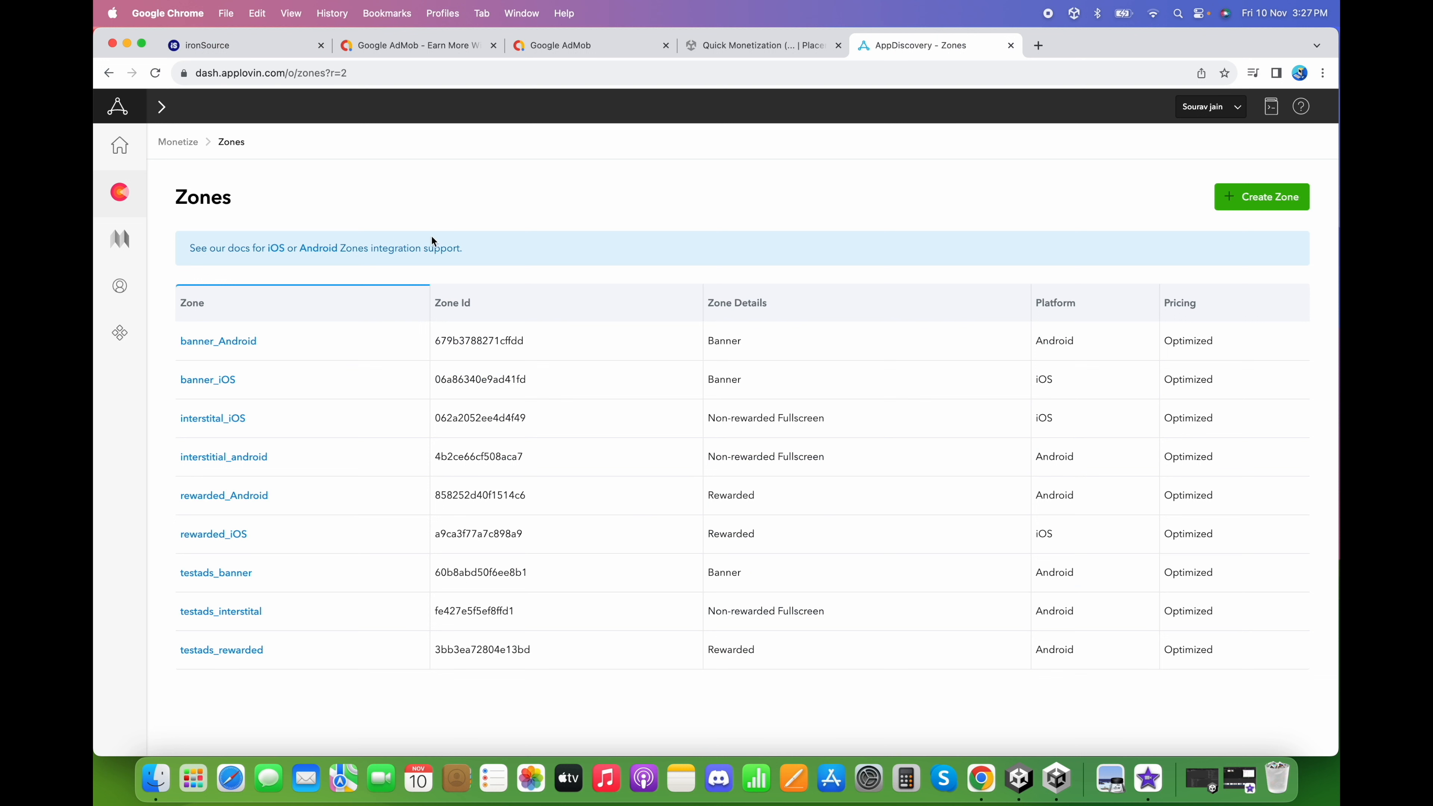
click(1277, 204)
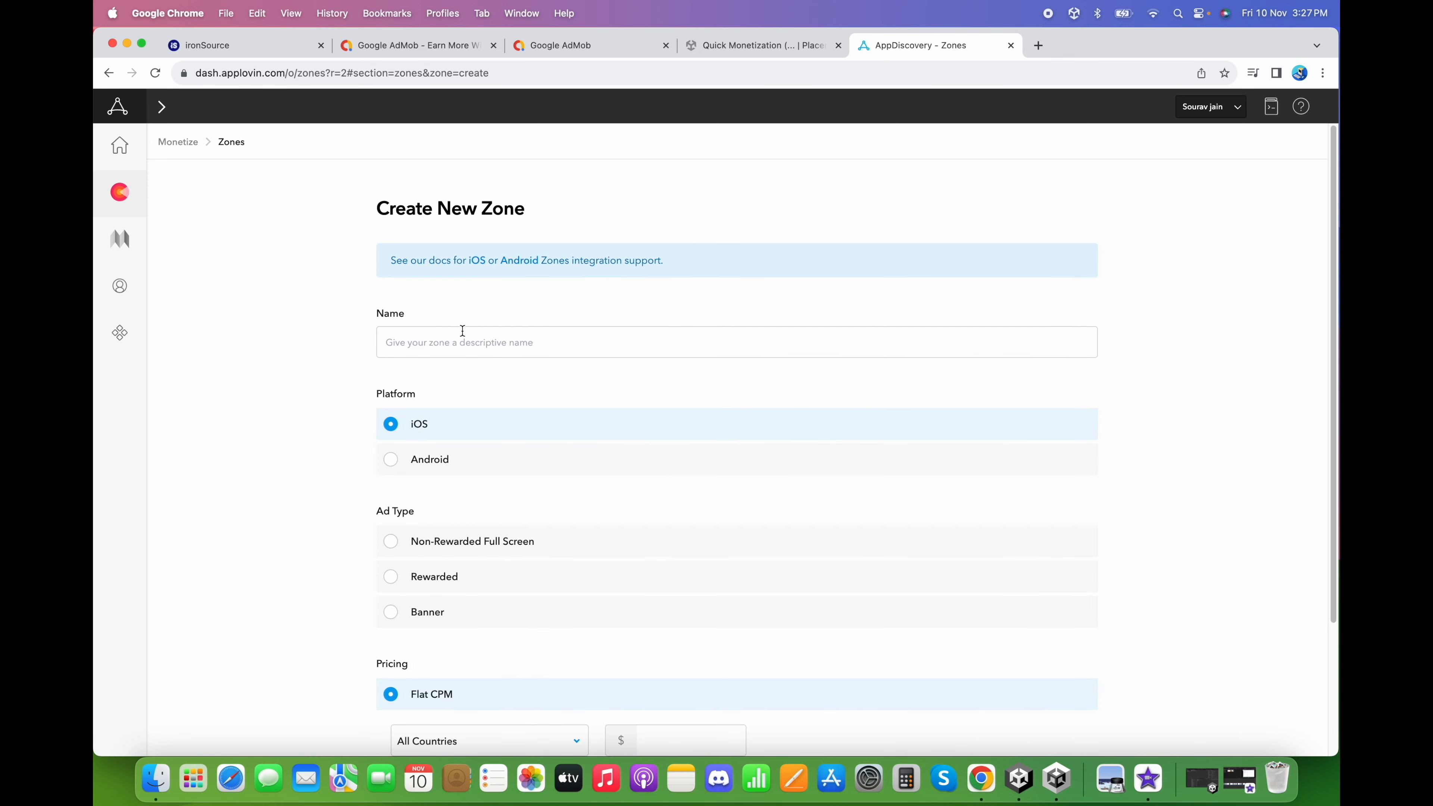
text(DemoGame_BannerAndroid)
click(393, 459)
scroll(362, 446, down, 3)
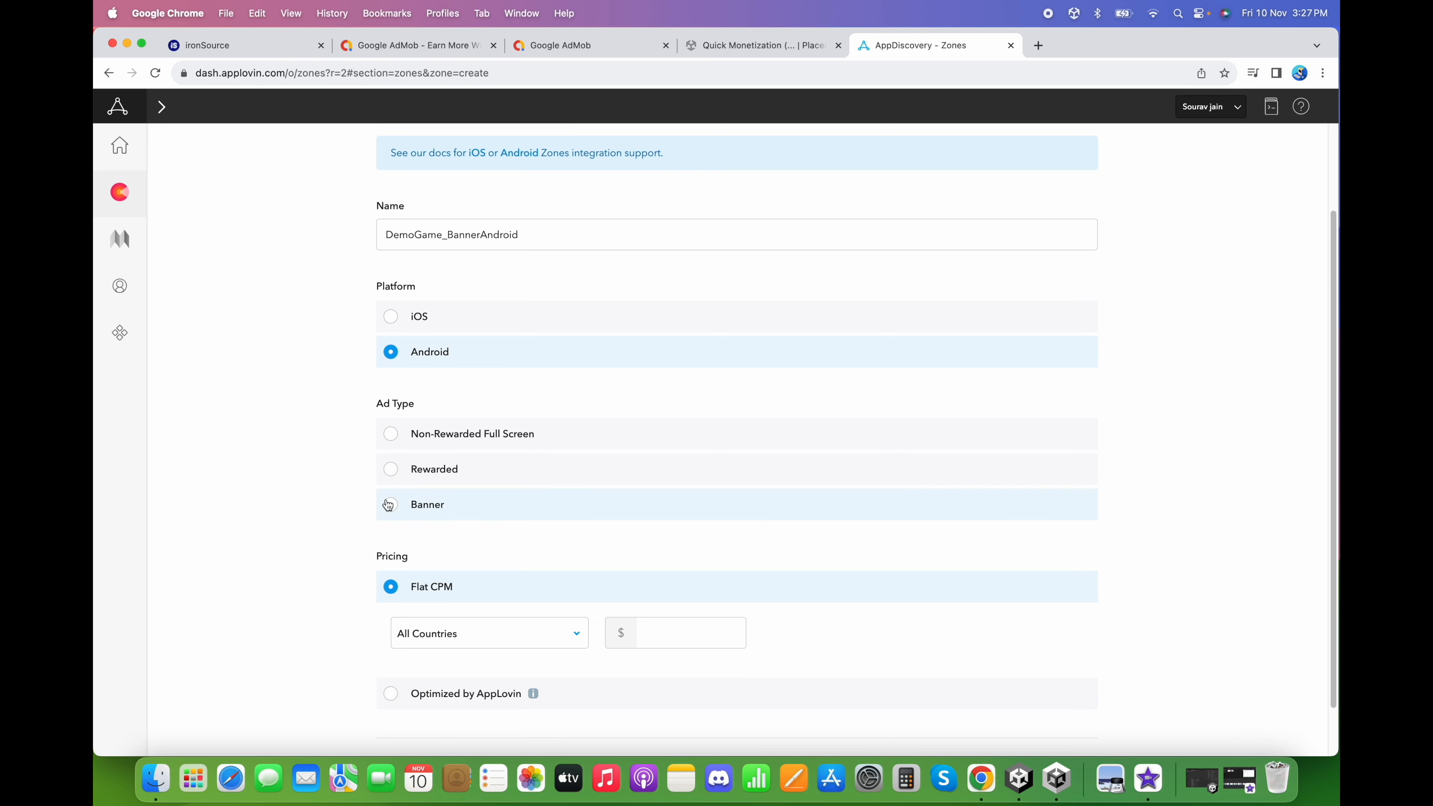
scroll(367, 479, down, 2)
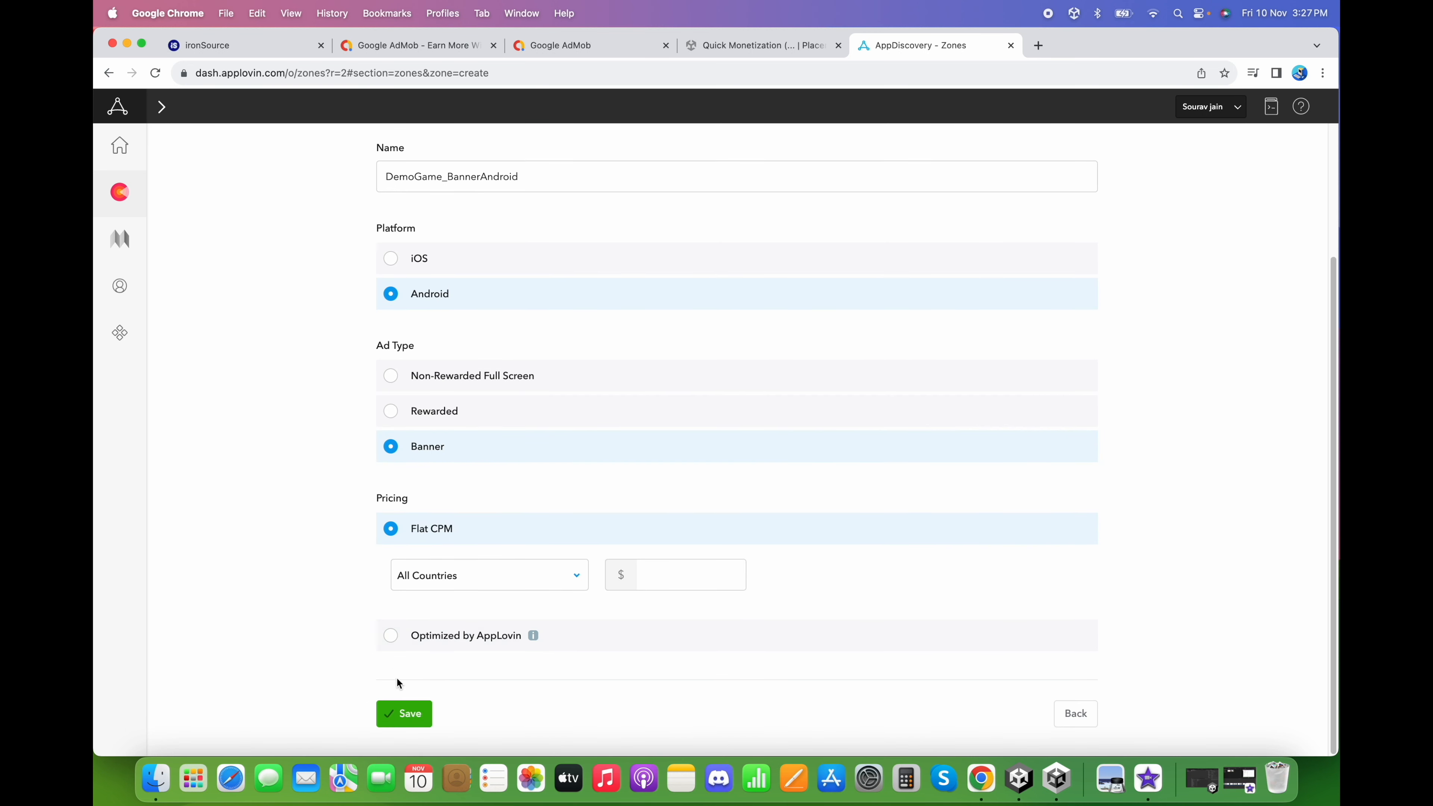
click(390, 639)
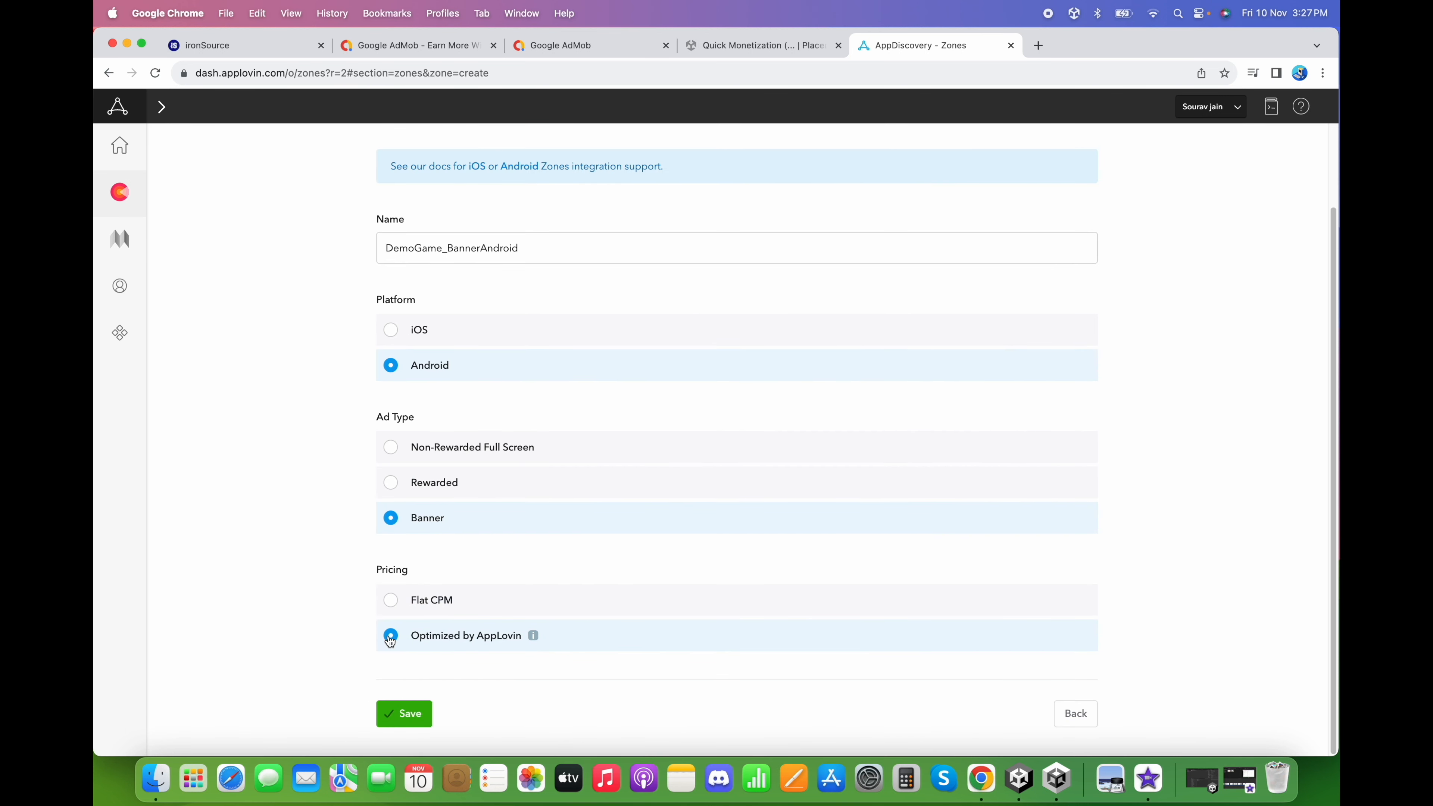
click(418, 723)
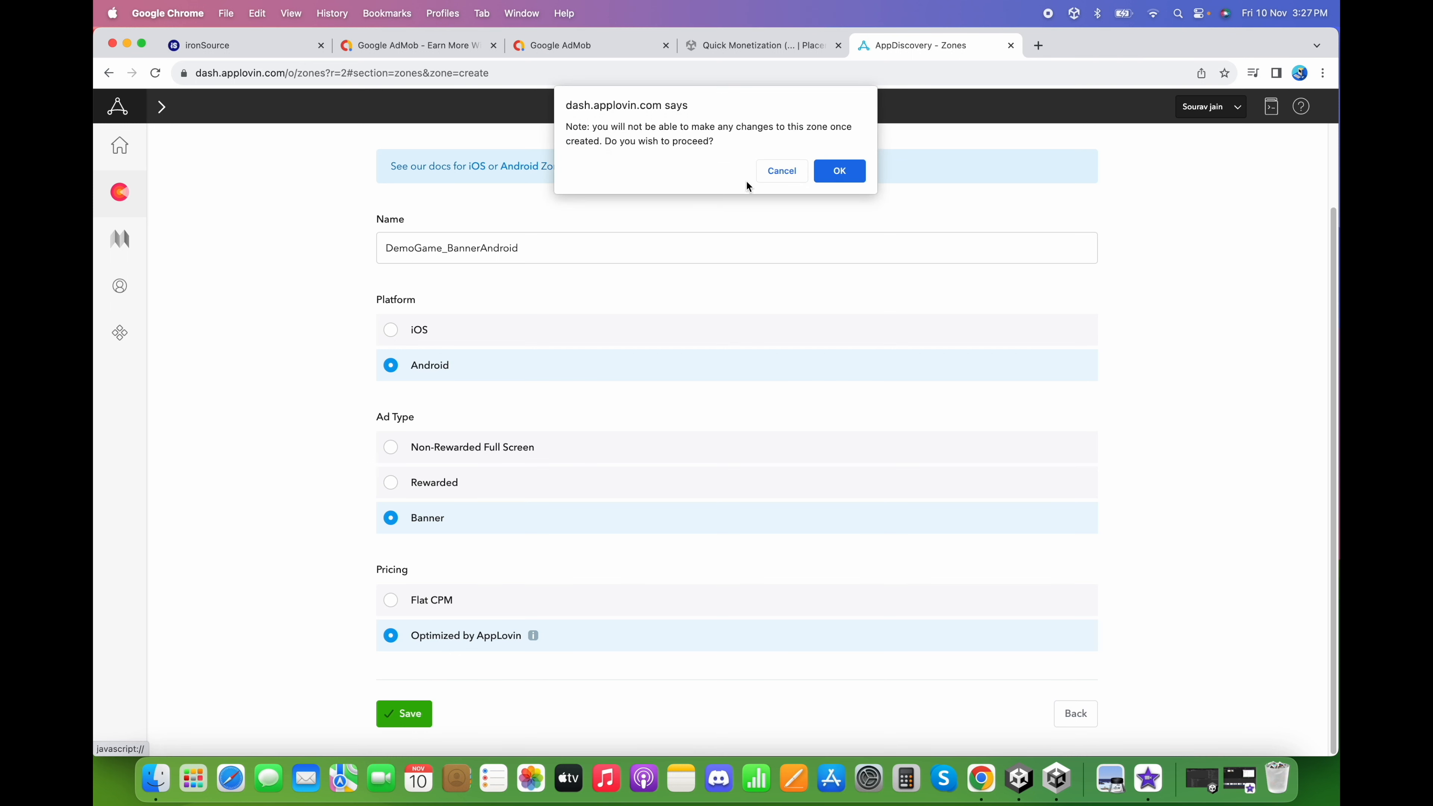
click(841, 172)
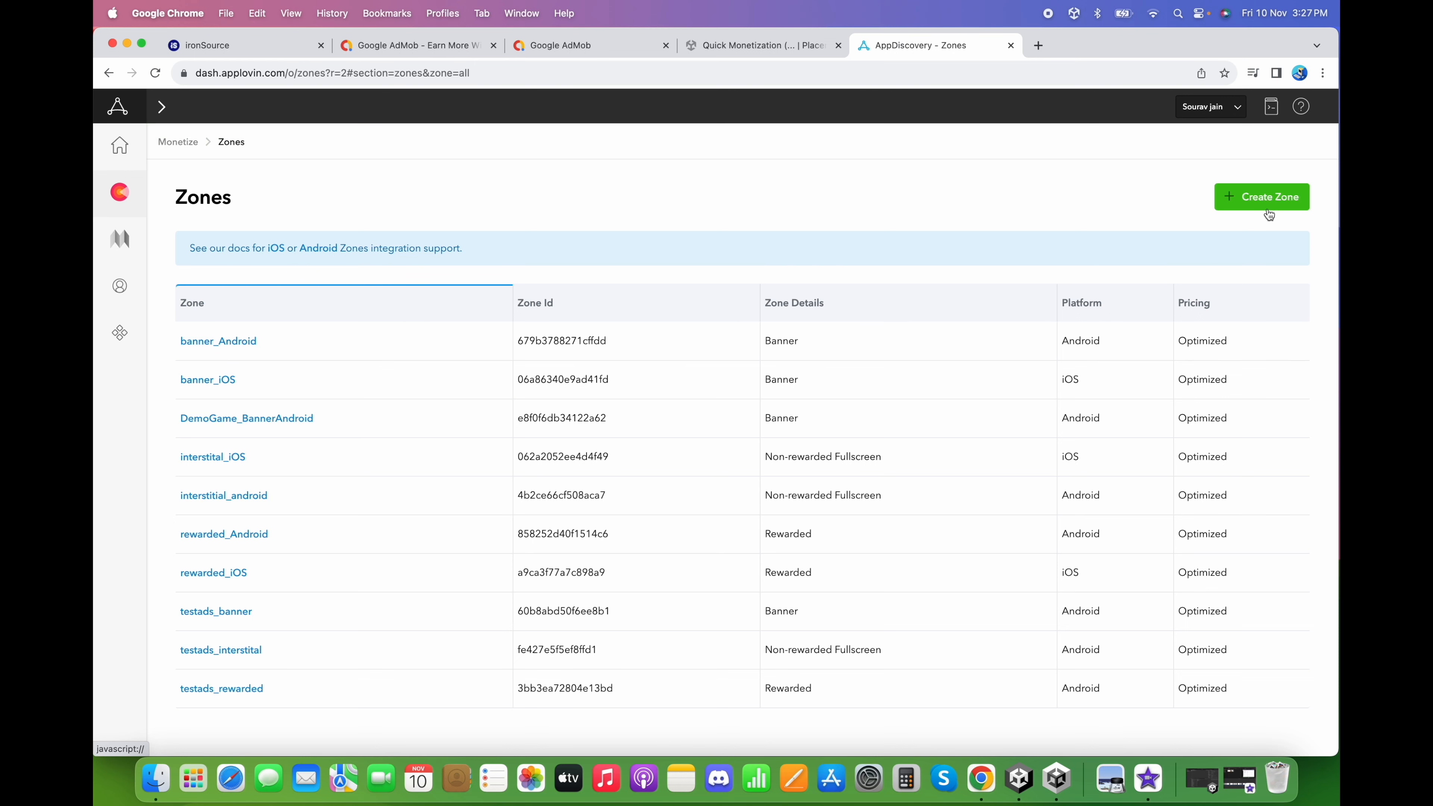
Create a zone named DemoGame_InterstitalAndroid for Android with the Non-Rewarded Full Screen ad type and Optimized by AppLovin pricing
click(1269, 214)
text(DemoGame_I)
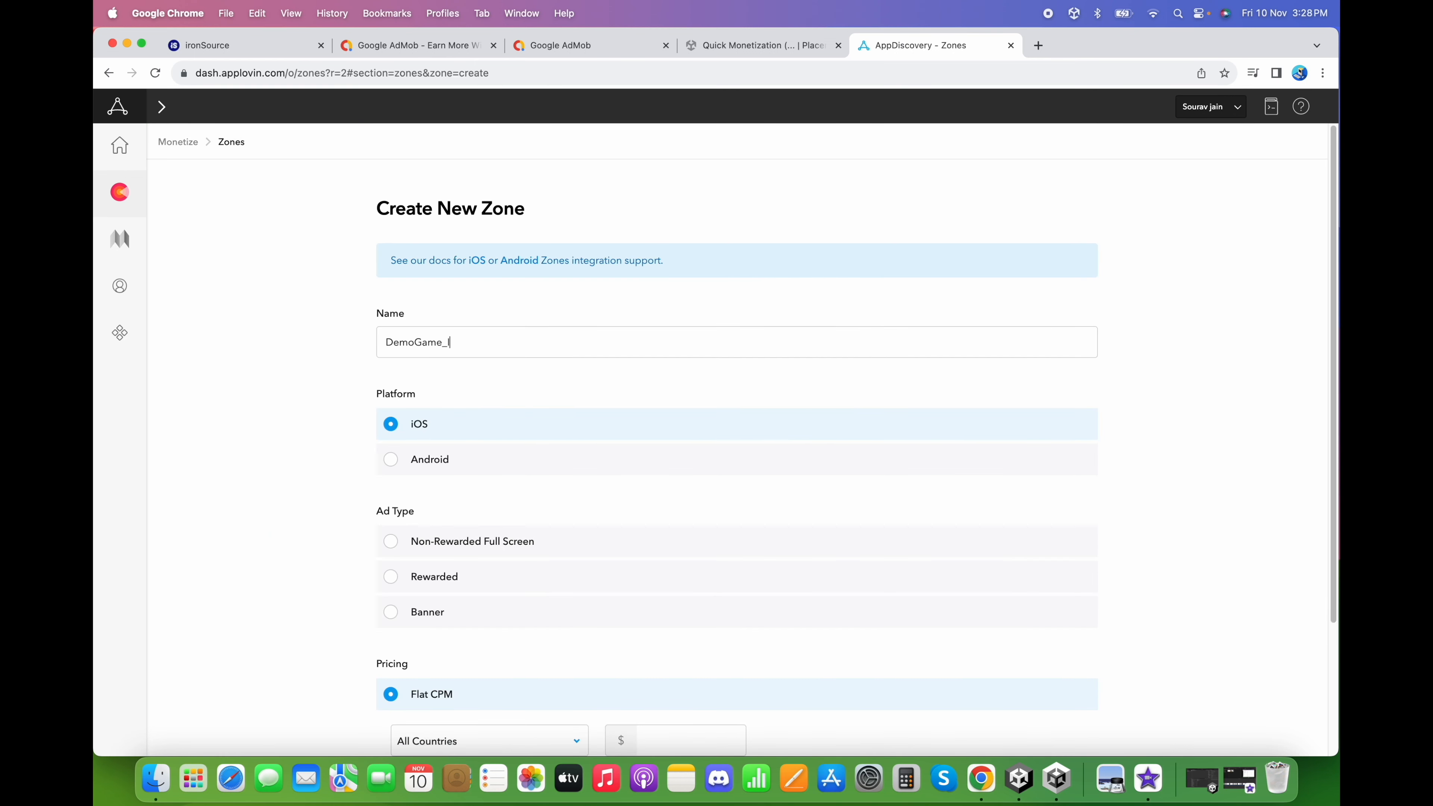
text(nterstitalAndroid)
click(392, 459)
scroll(395, 451, down, 3)
click(390, 375)
click(389, 627)
click(406, 710)
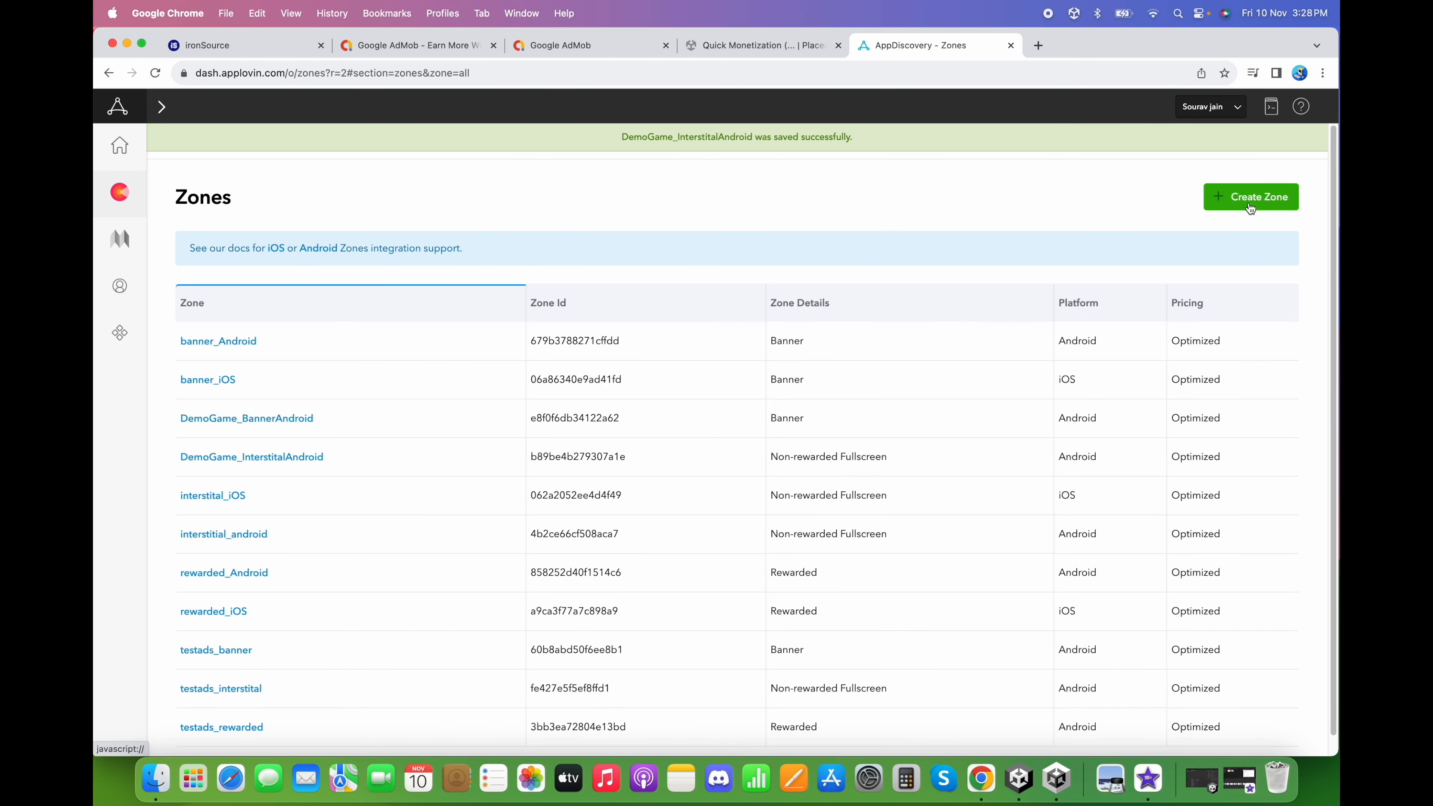
Create a zone named DemoGame_Rewarded for Android with the Rewarded ad type and Optimized by AppLovin pricing
click(1261, 197)
click(673, 341)
text(DemoGame_Rewarded)
click(392, 459)
scroll(395, 459, down, 3)
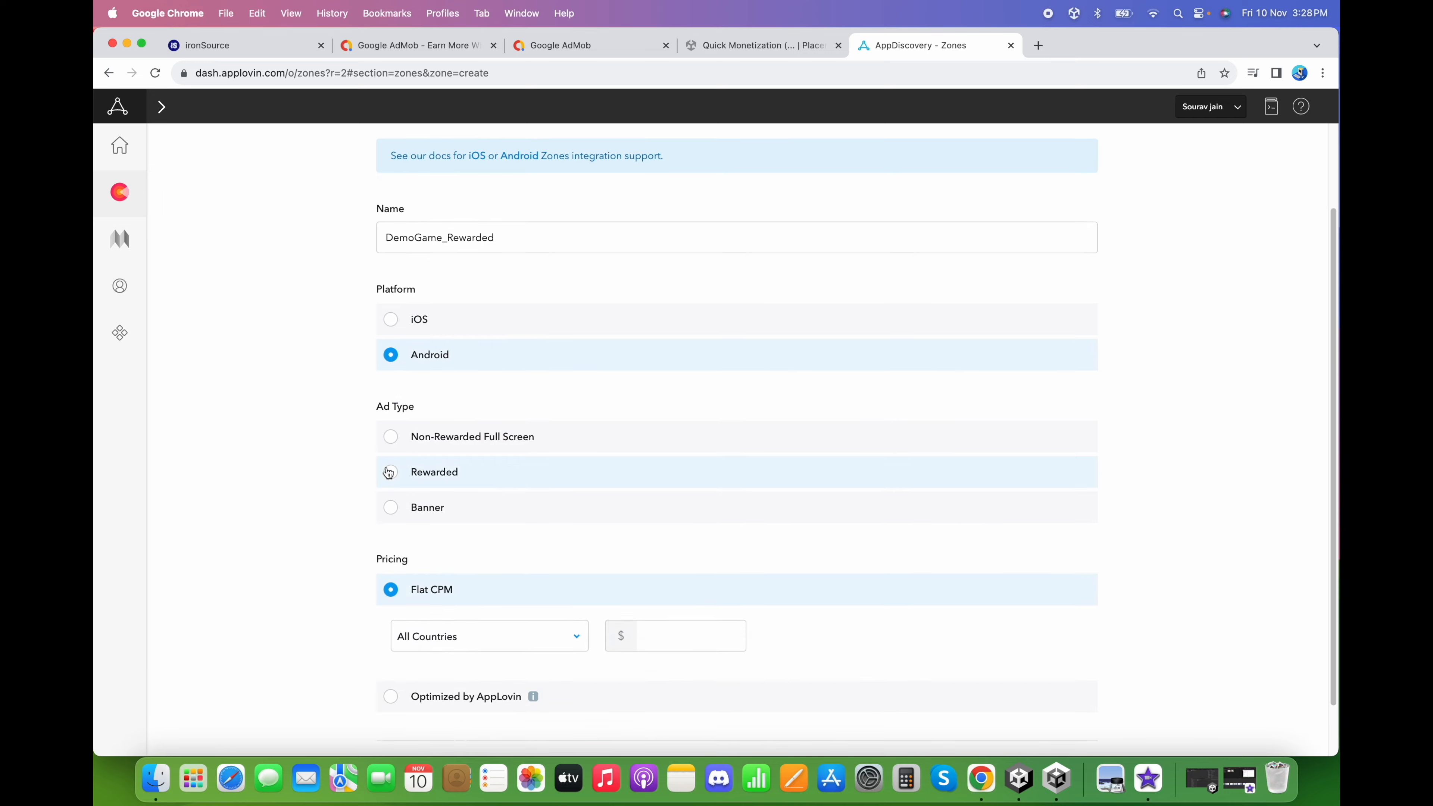
click(391, 694)
click(391, 480)
click(406, 713)
click(851, 165)
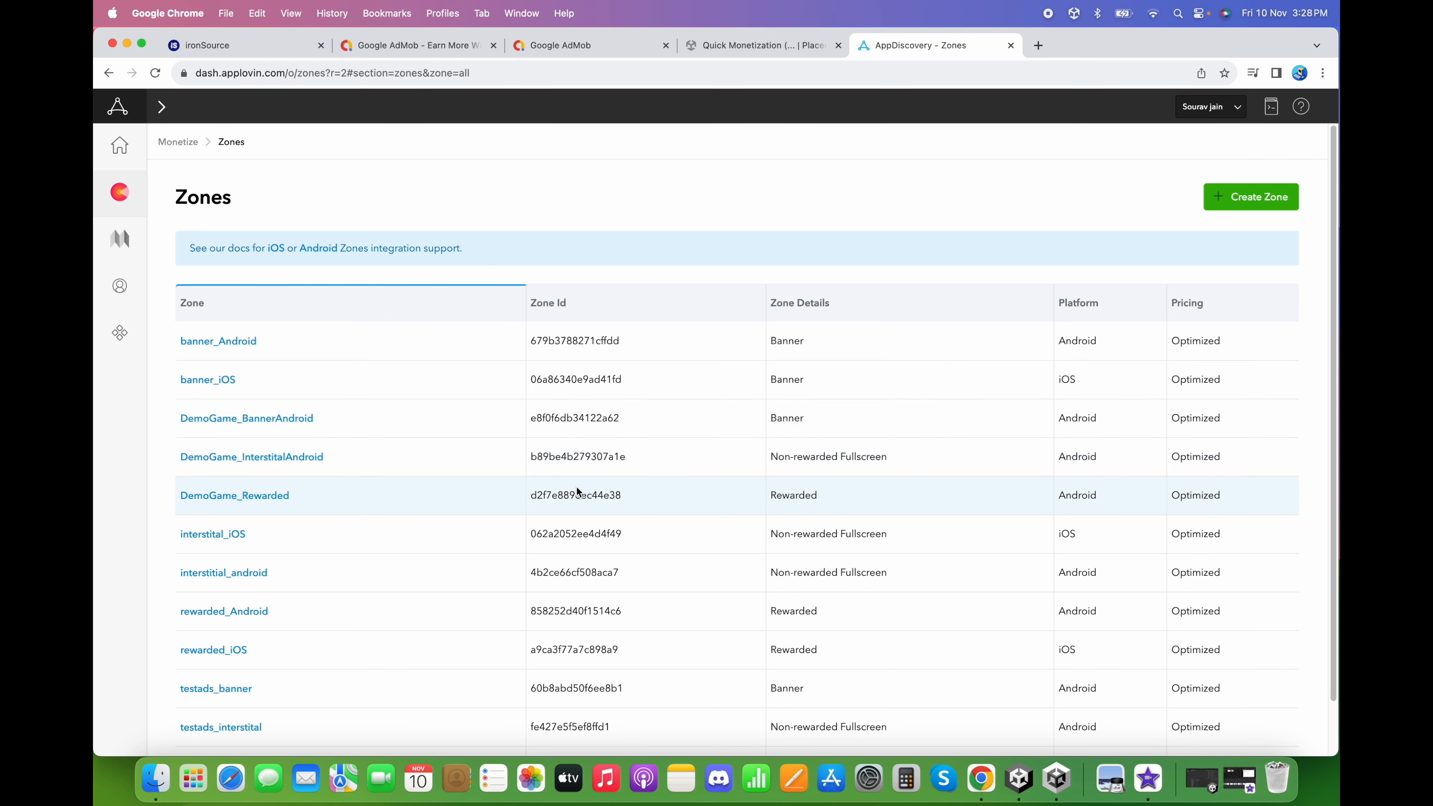
Copy the DemoGame_BannerAndroid zone ID into the Banner Zone ID of Demo Game's AppLovin setup in LevelPlay
double_click(564, 423)
key(super+c)
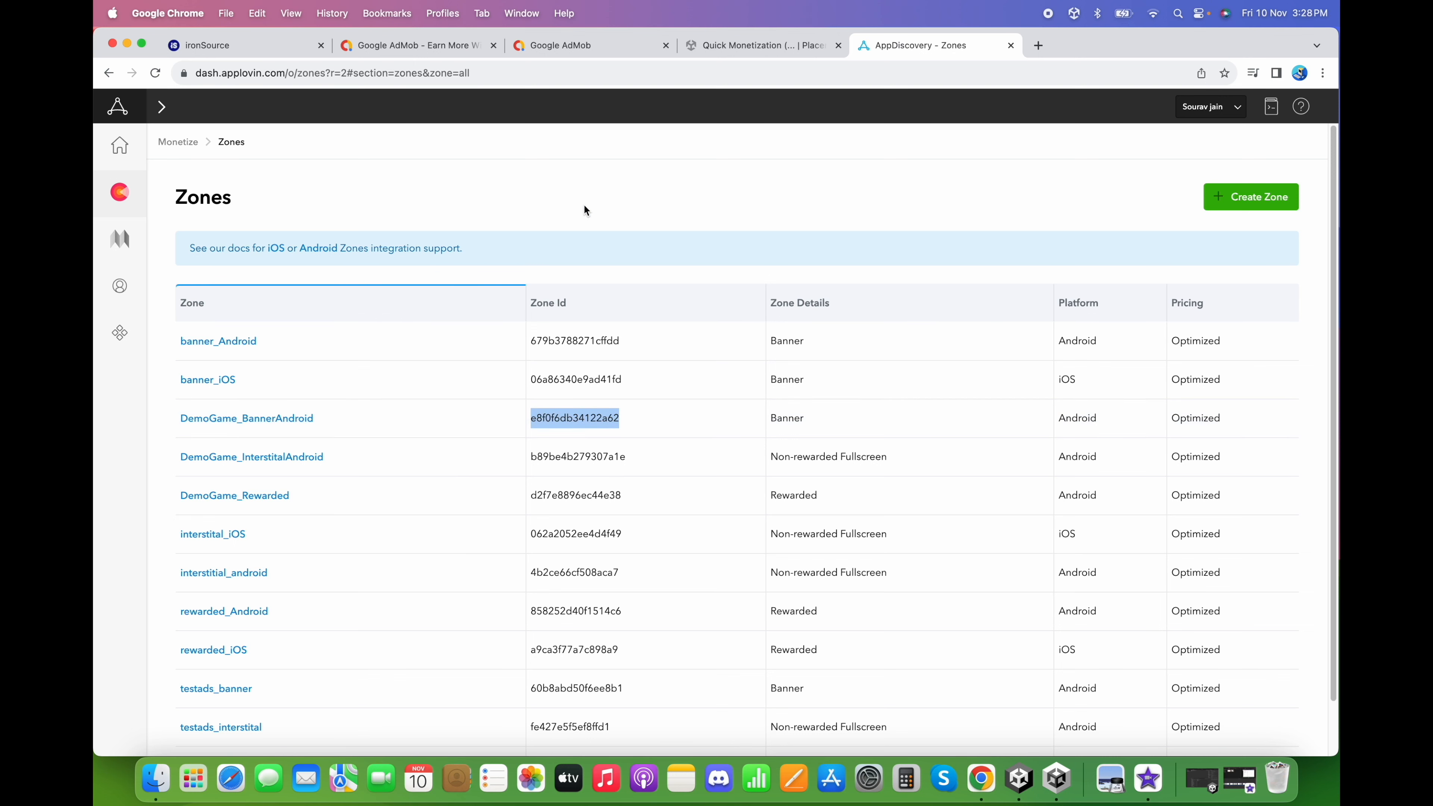
click(254, 36)
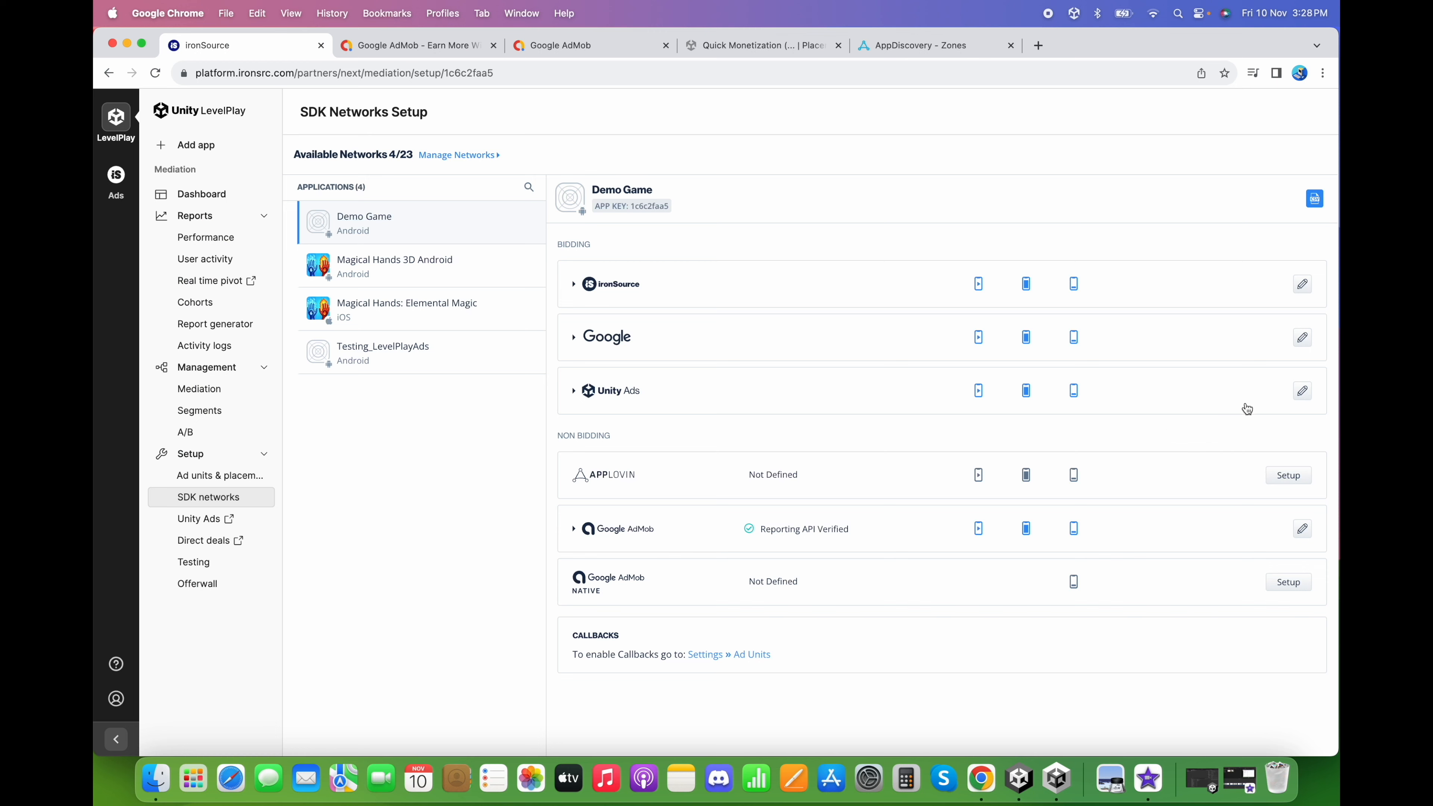
click(1281, 475)
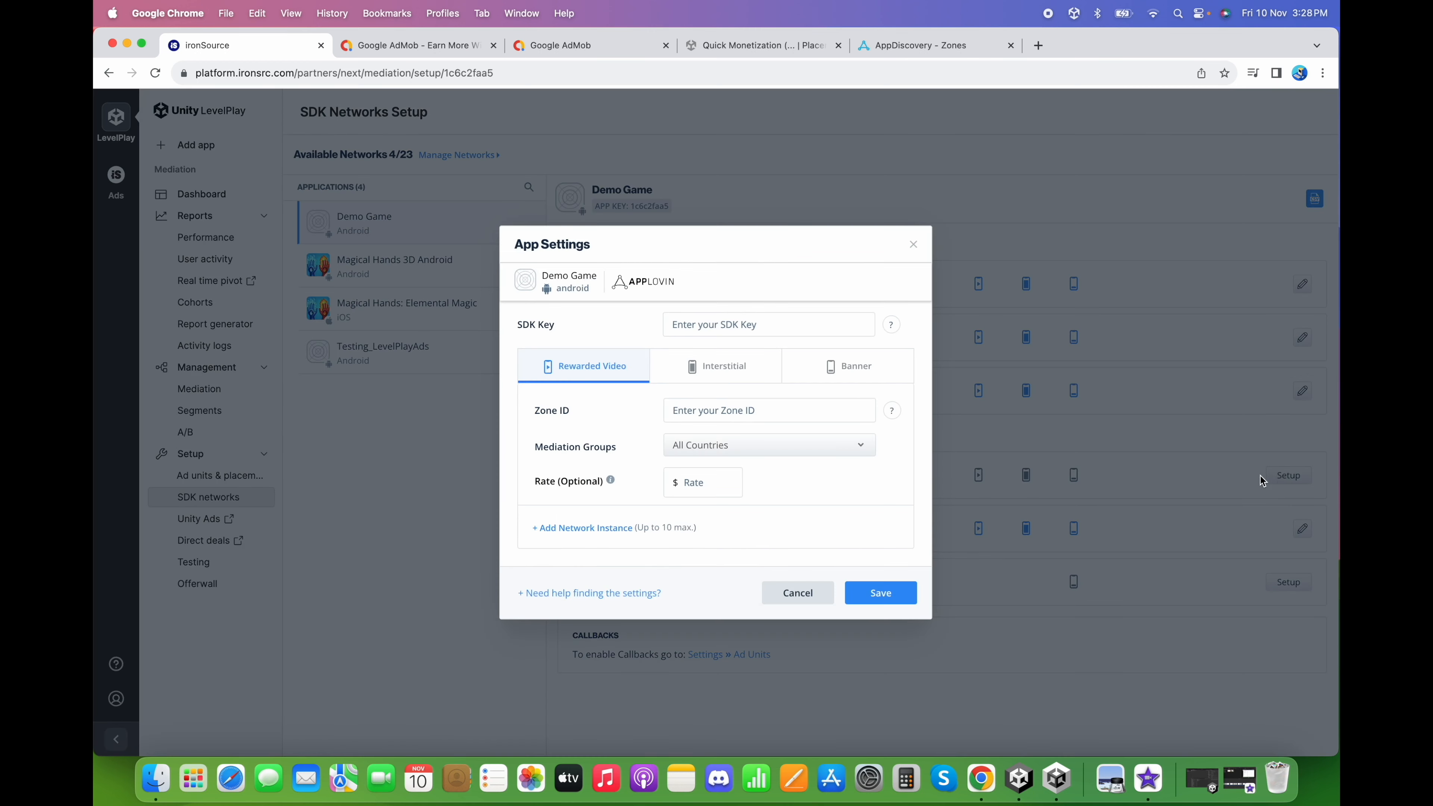
click(835, 367)
click(756, 411)
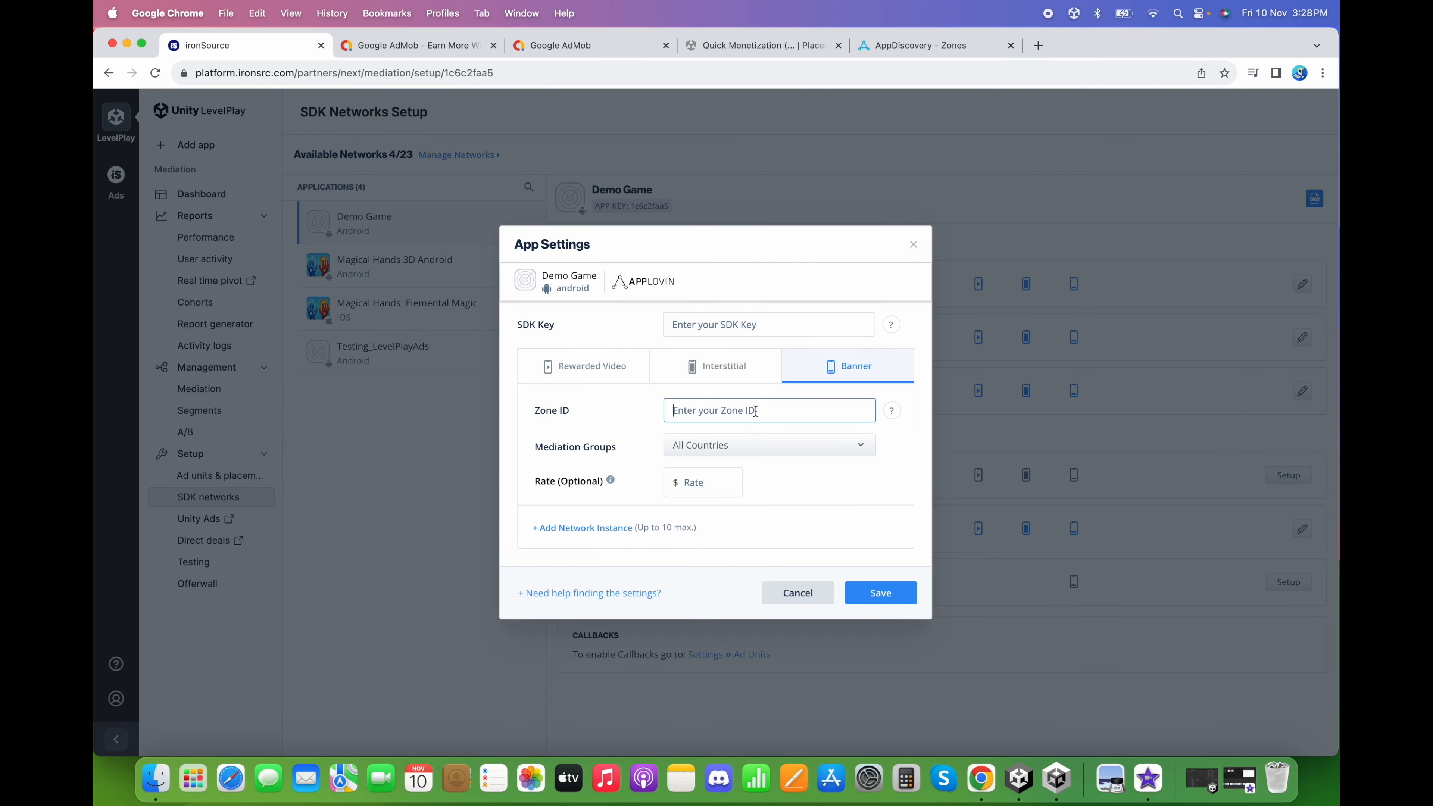
key(super+v)
key(Tab)
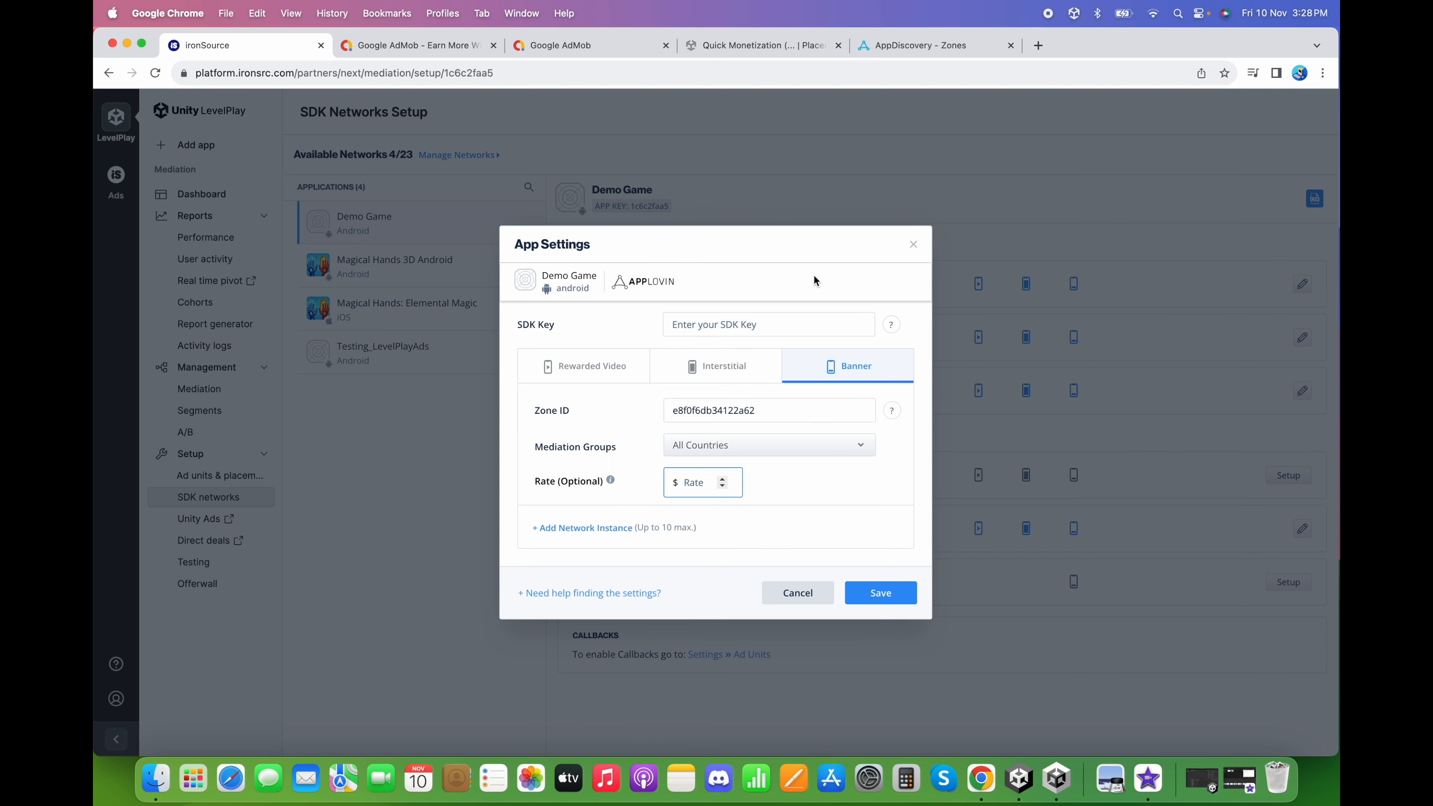
Copy the DemoGame_InterstitalAndroid zone ID from AppLovin into the Interstitial Zone ID of Demo Game's AppLovin setup in LevelPlay
click(910, 45)
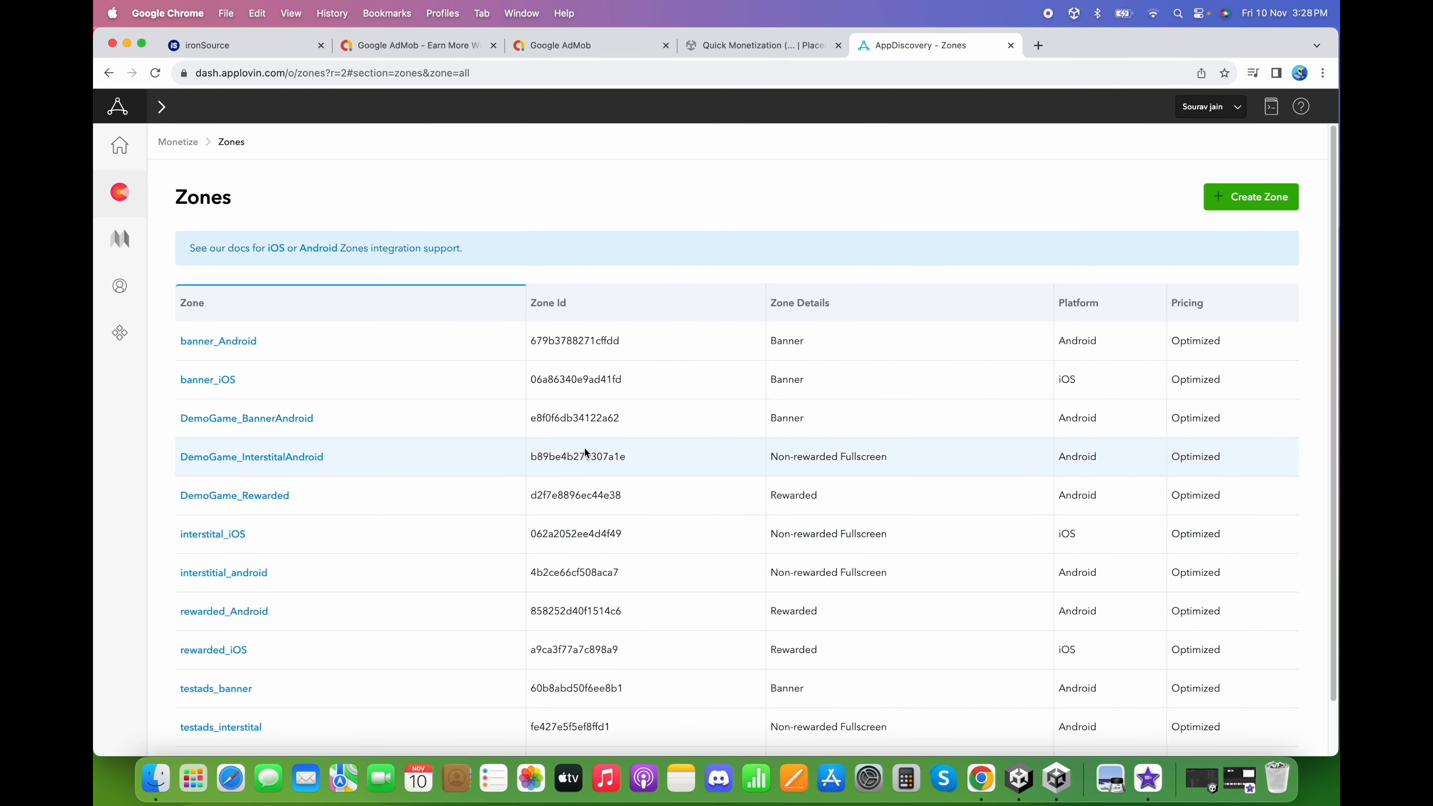
double_click(602, 452)
key(super+c)
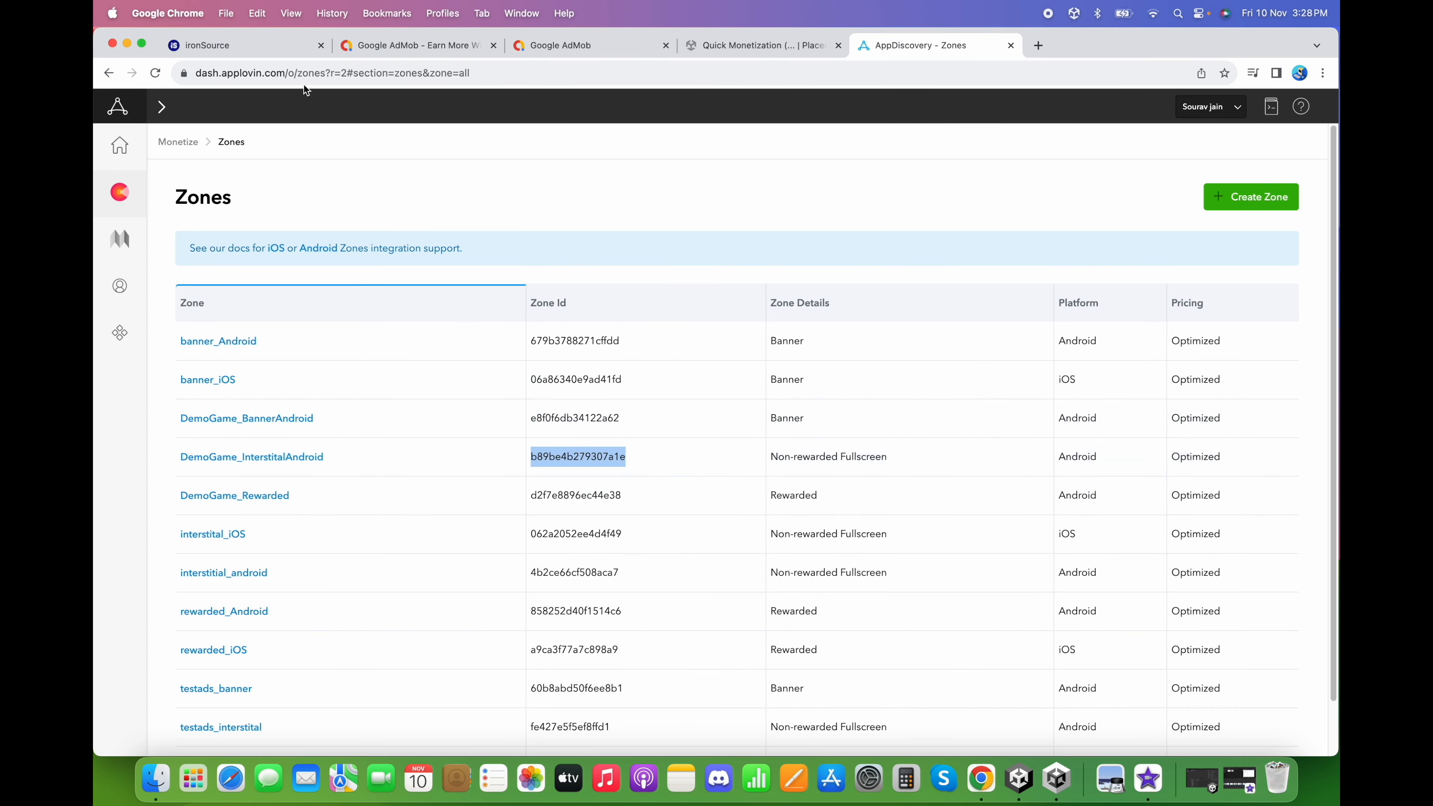
click(271, 45)
click(715, 366)
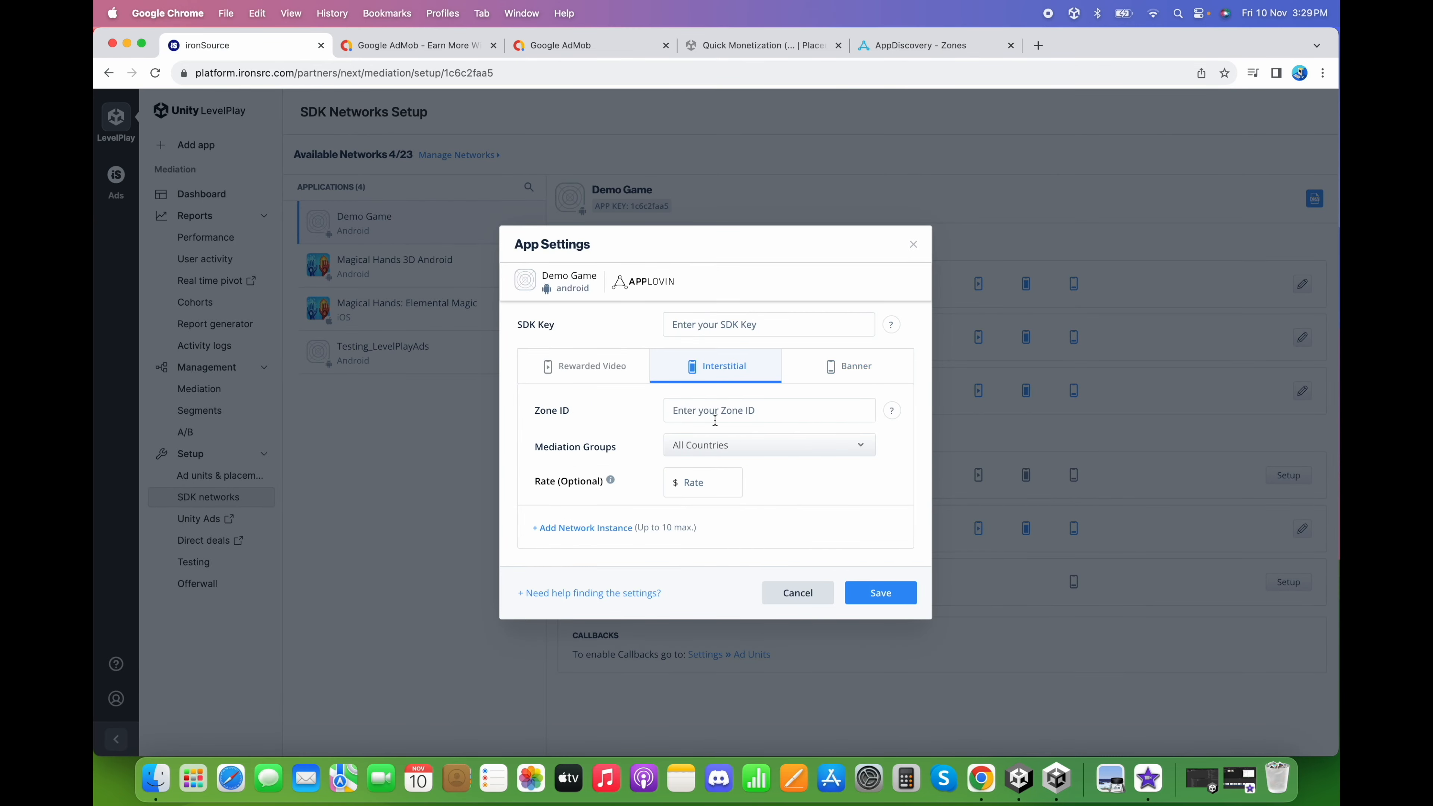
click(767, 410)
key(super+v)
Copy the DemoGame_Rewarded zone ID from AppLovin into the Rewarded Video Zone ID of Demo Game's AppLovin setup in LevelPlay
click(931, 45)
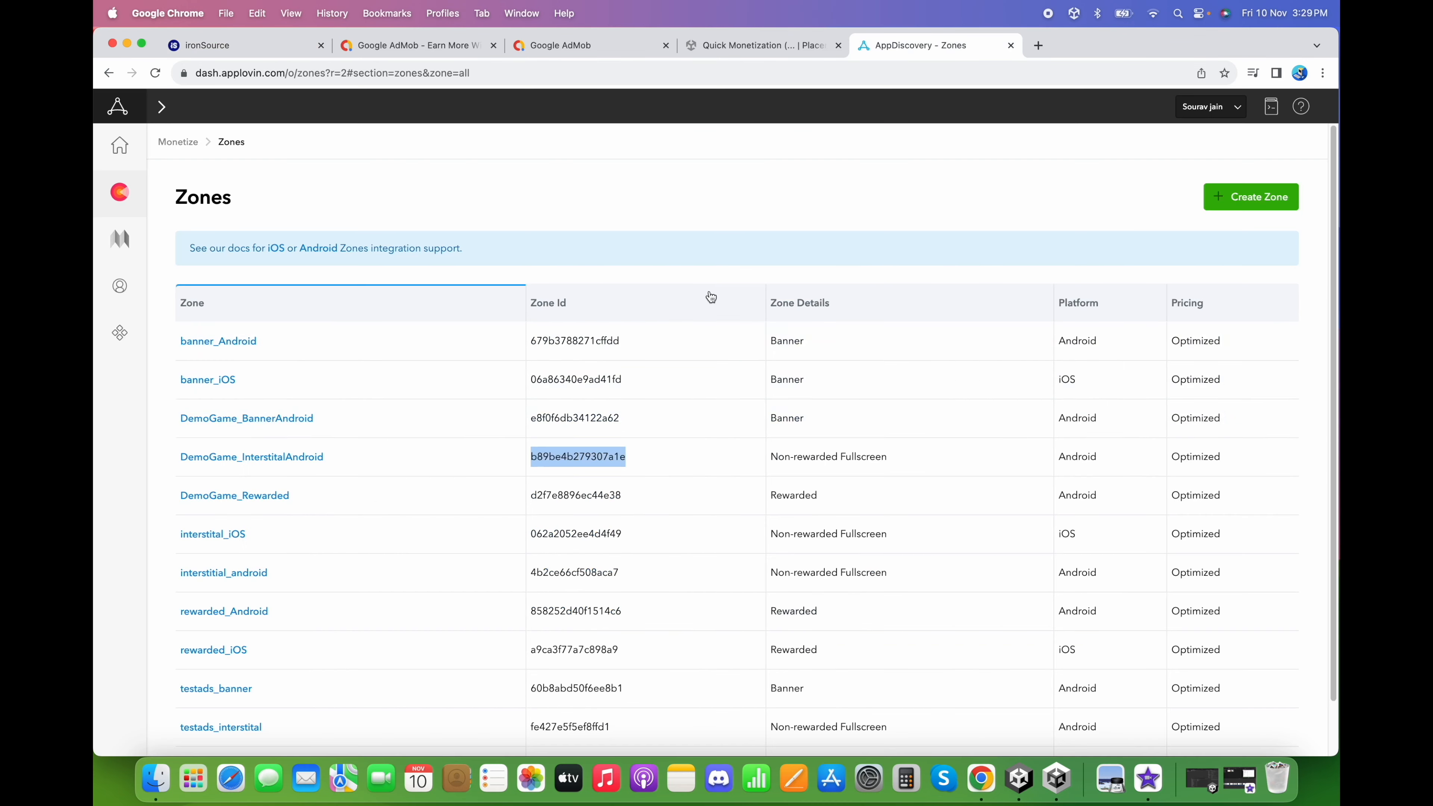
click(587, 495)
double_click(587, 495)
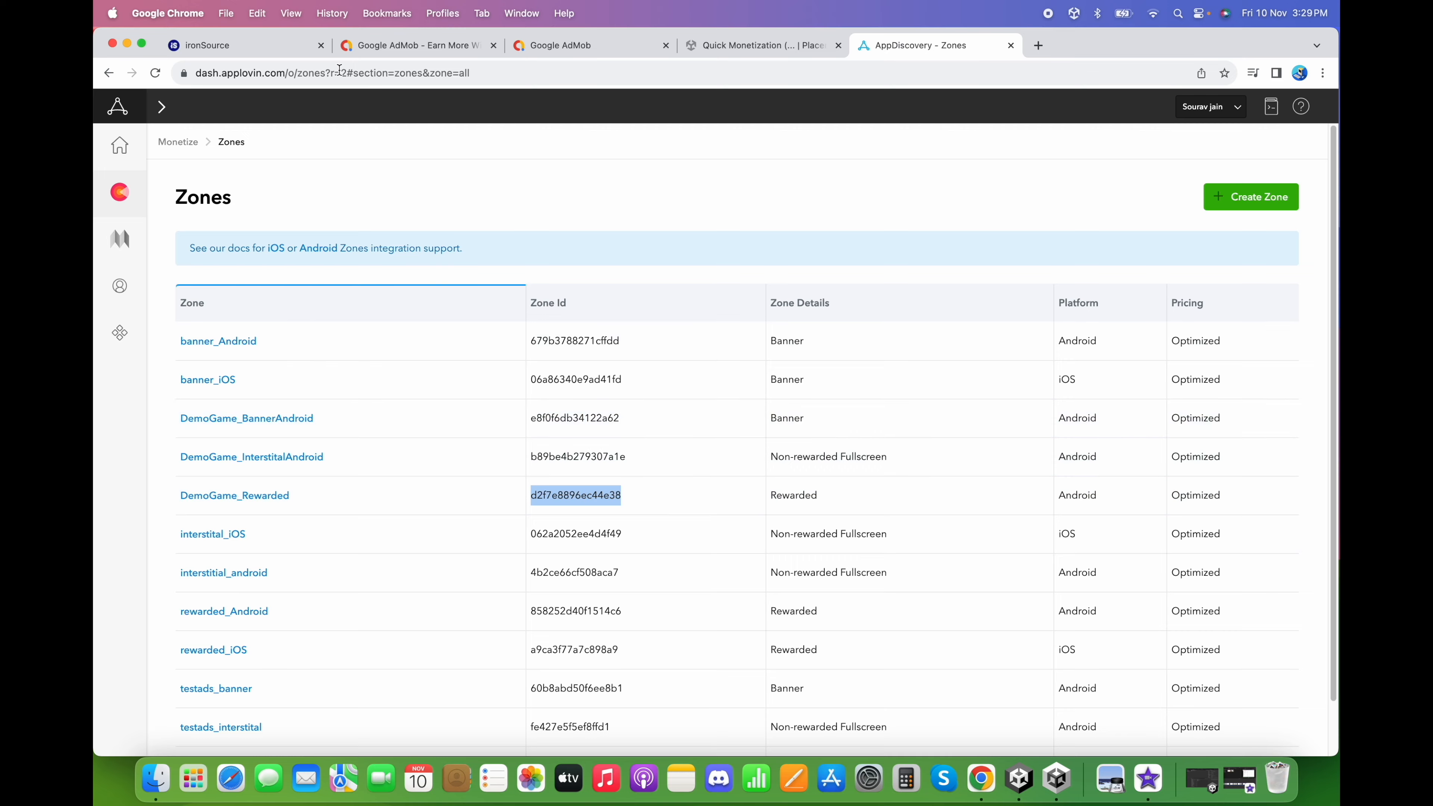
click(249, 45)
click(592, 373)
click(700, 411)
text(d2f7e8896ec44e38)
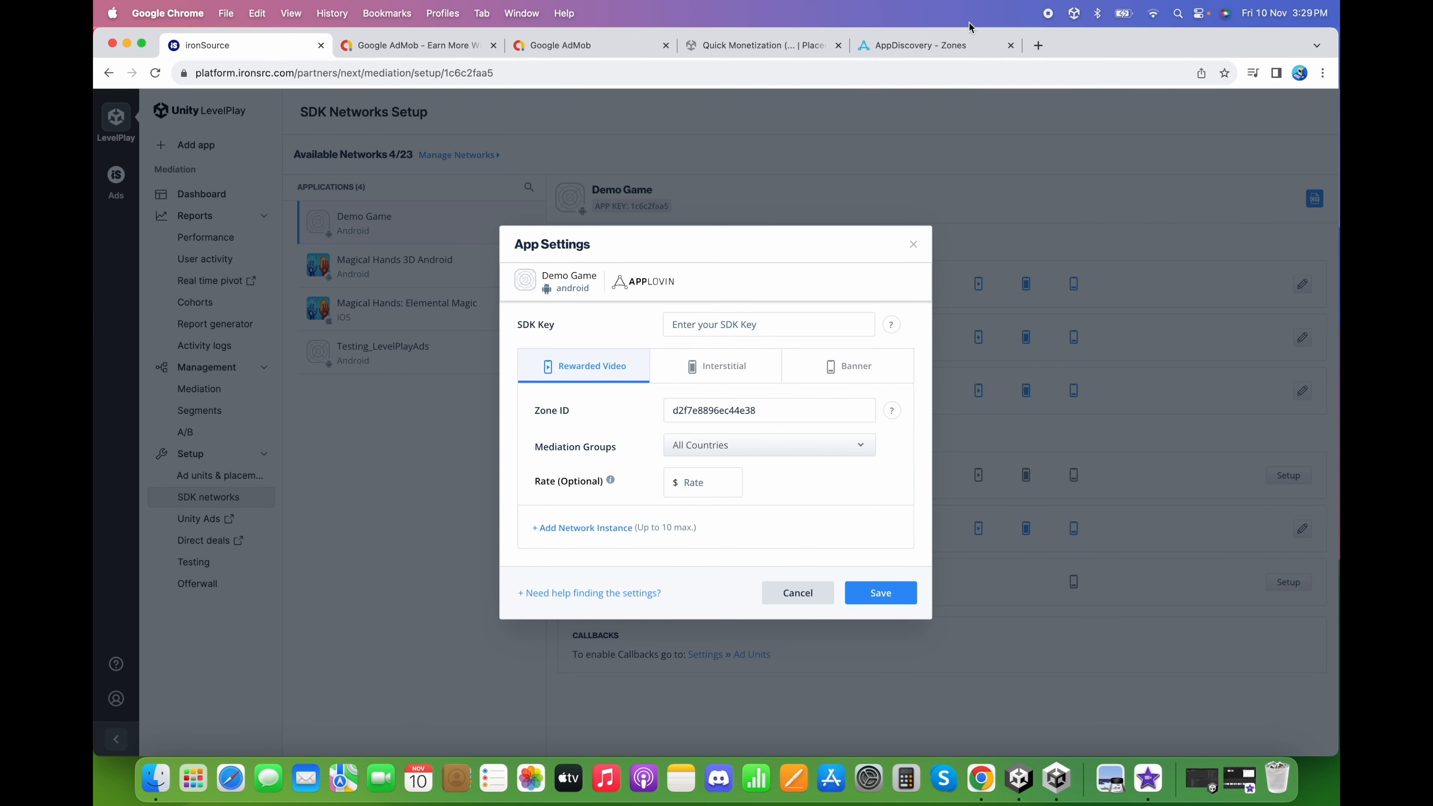
Copy the SDK key from the AppLovin account keys into the SDK Key field of Demo Game's AppLovin setup in LevelPlay and save the settings
click(944, 45)
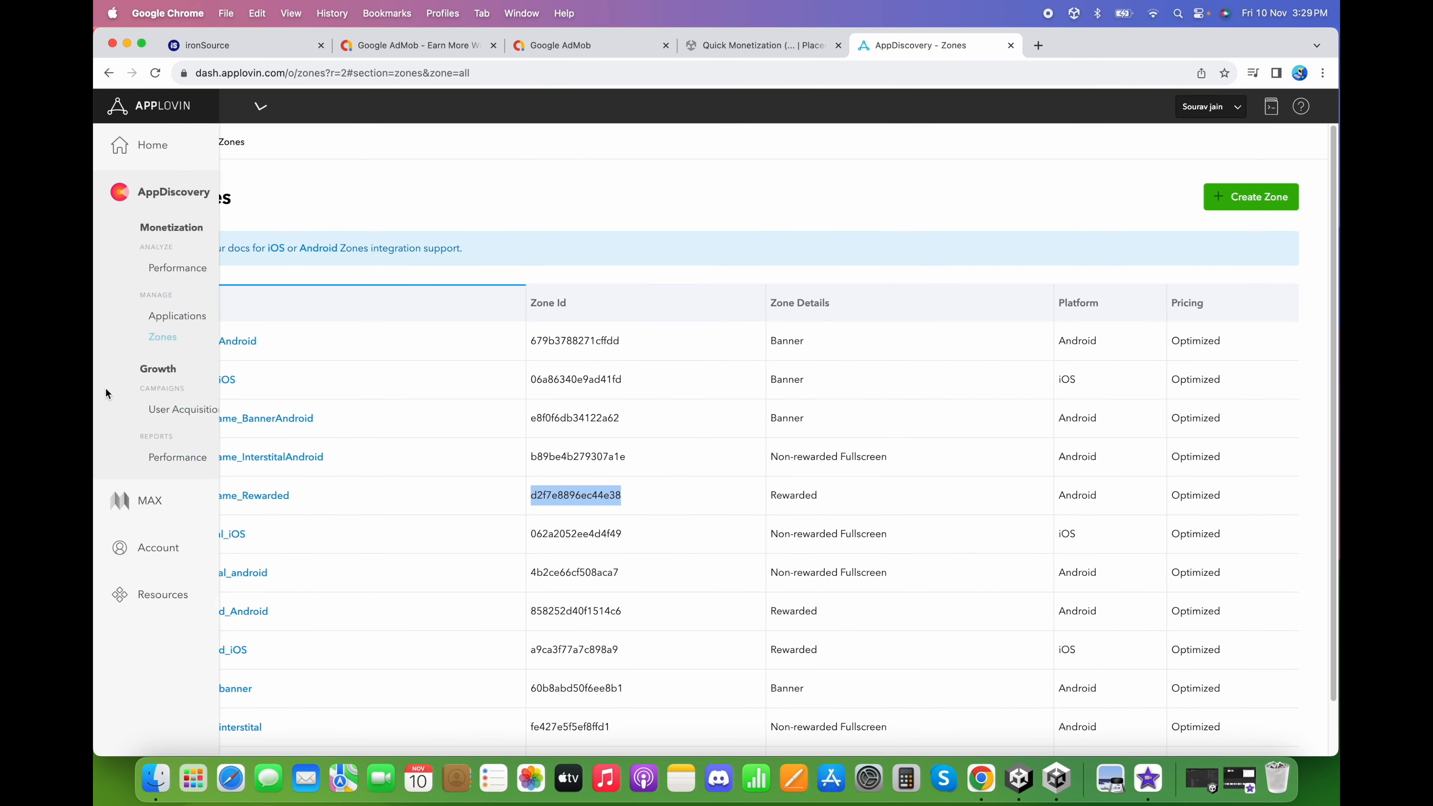
click(157, 551)
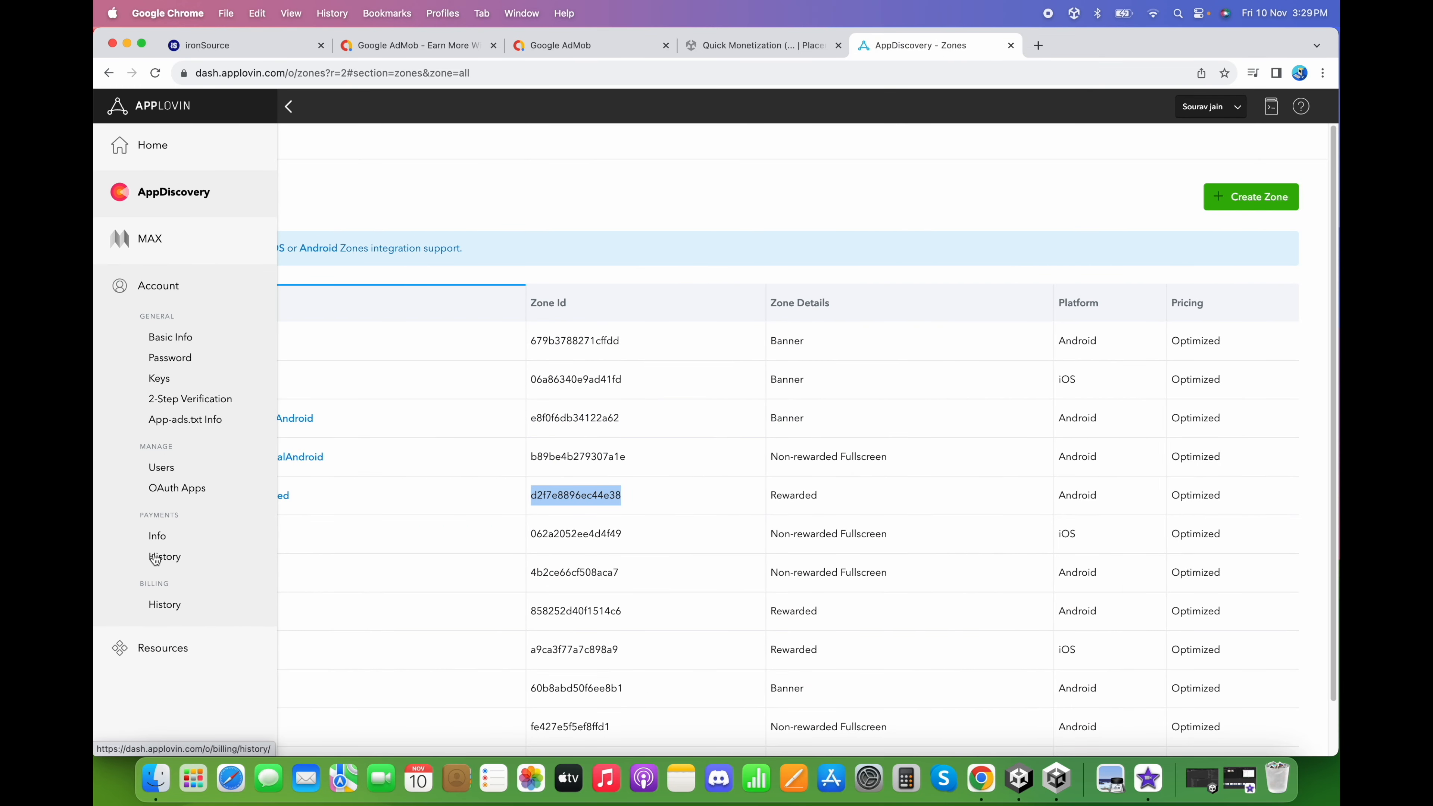
click(159, 379)
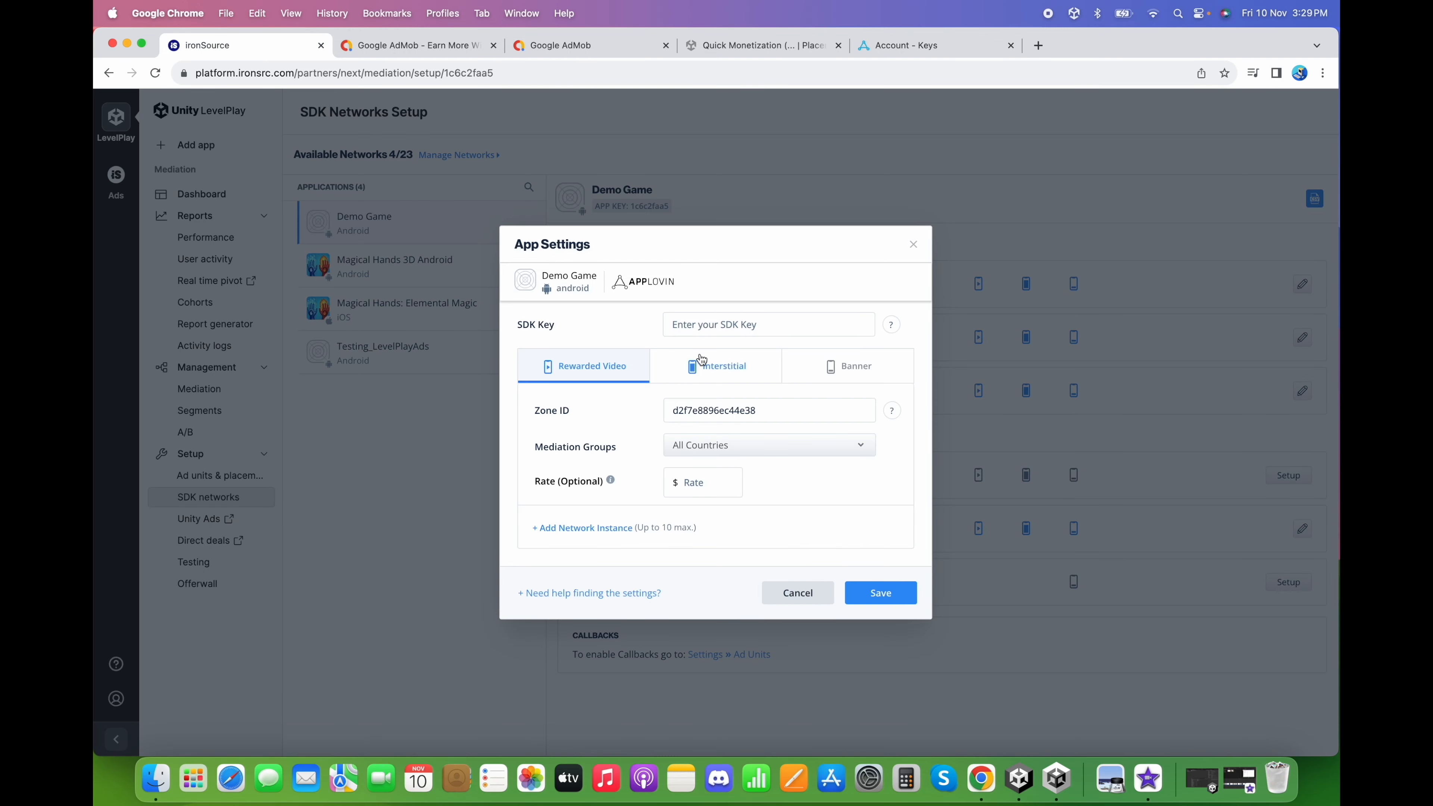
click(699, 327)
key(super+v)
key(super+v)
click(823, 503)
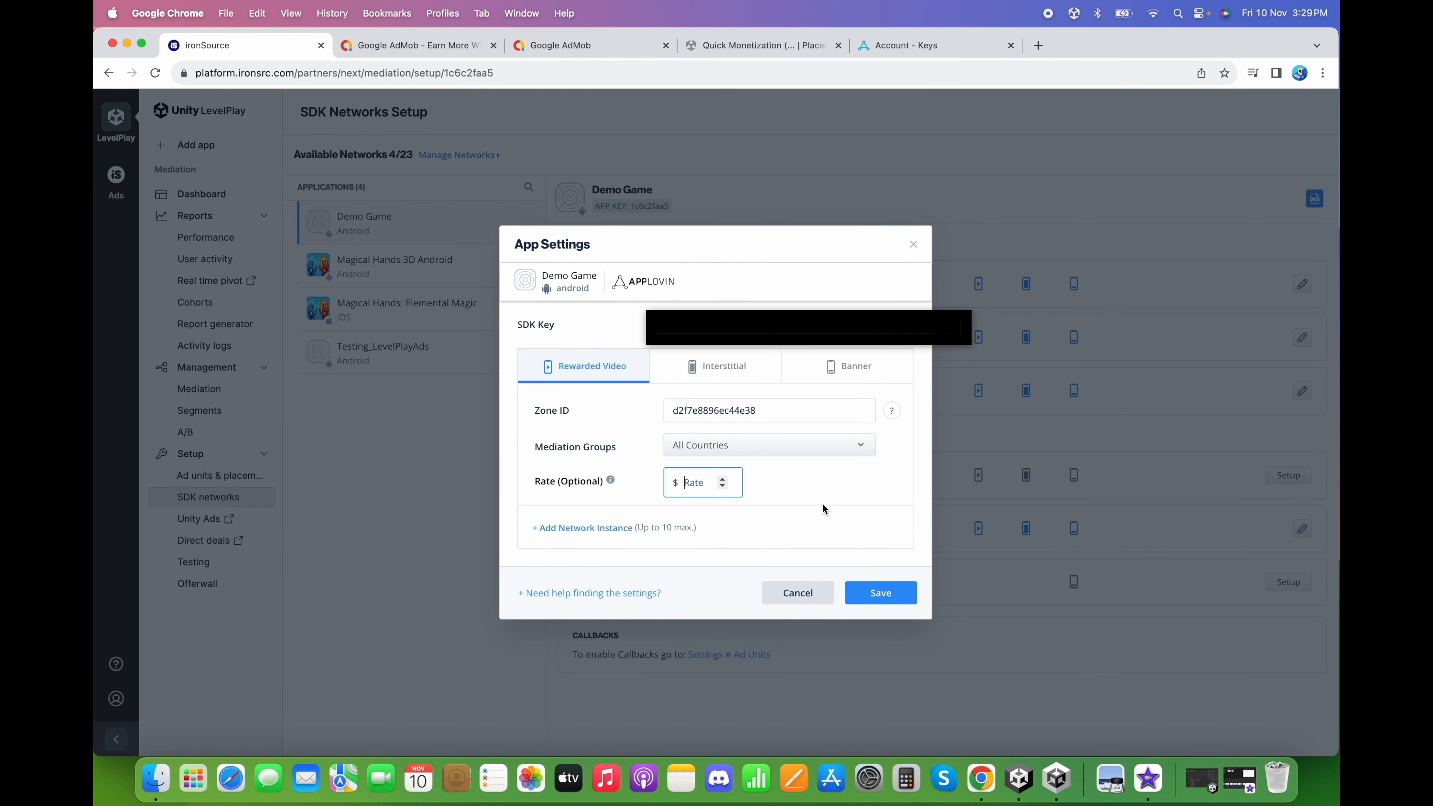
click(883, 592)
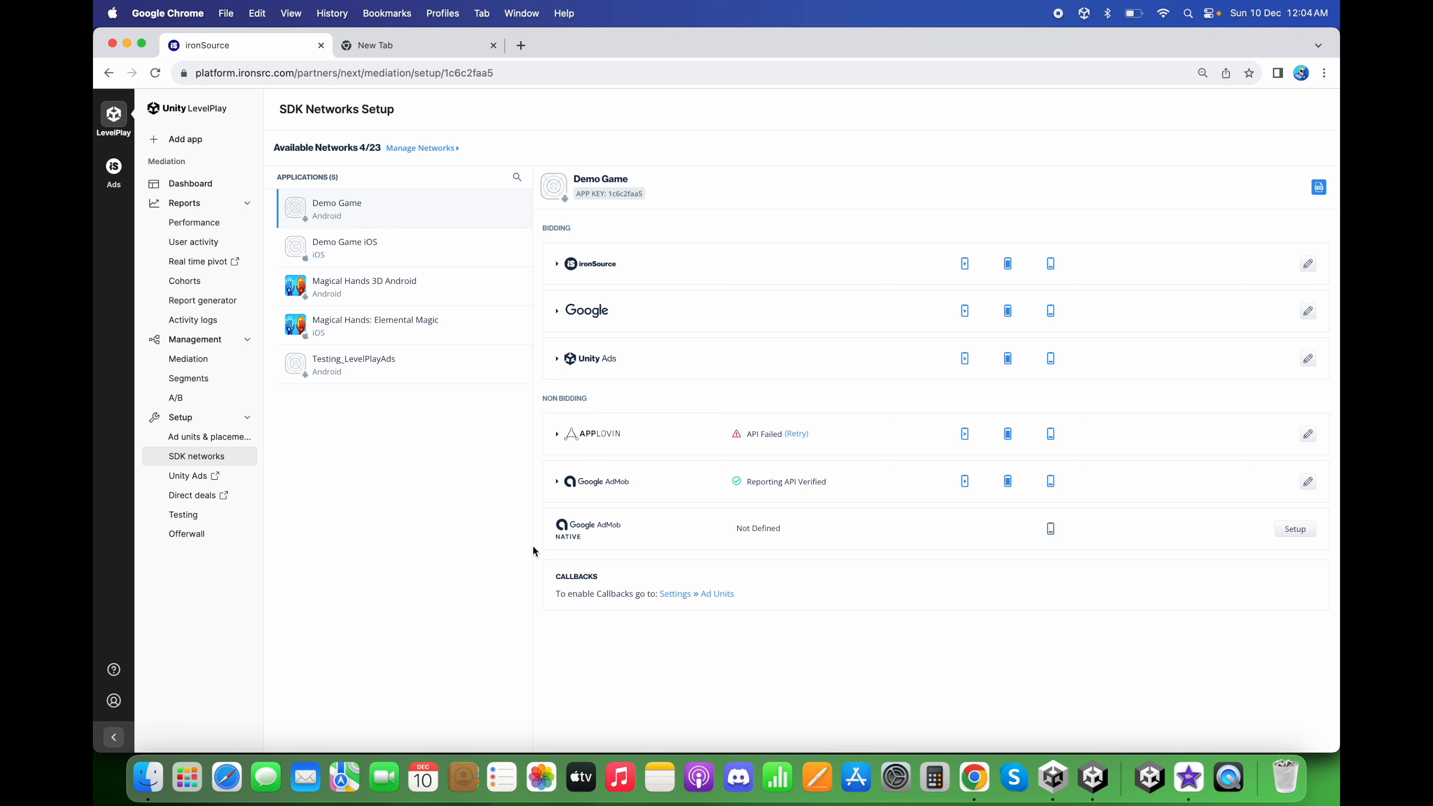
click(462, 236)
click(427, 219)
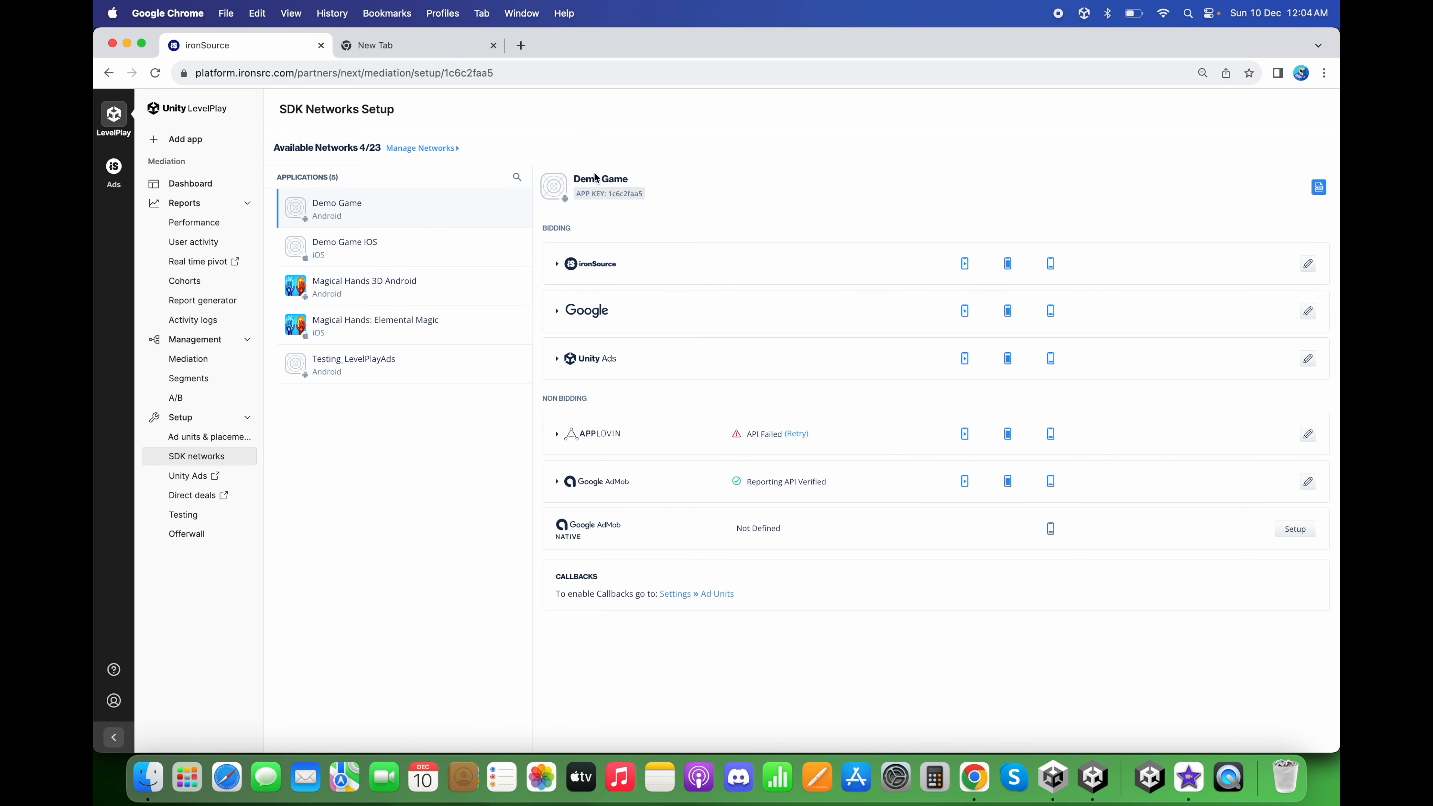